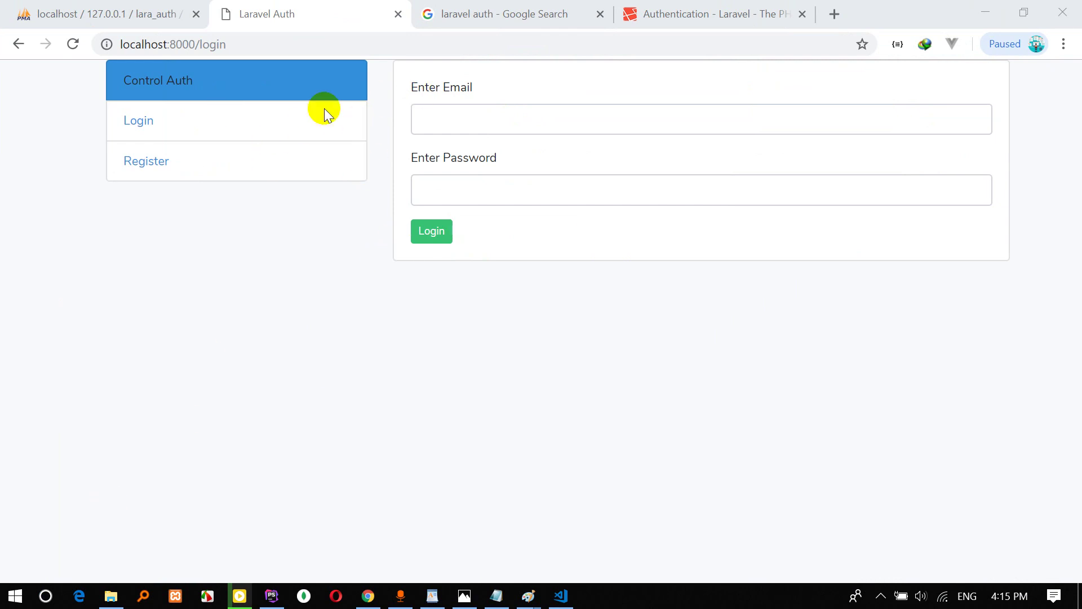
Remove 'login' from the address bar to load the localhost:8000 home page.
double_click(208, 44)
key("BackSpace")
key("Return")
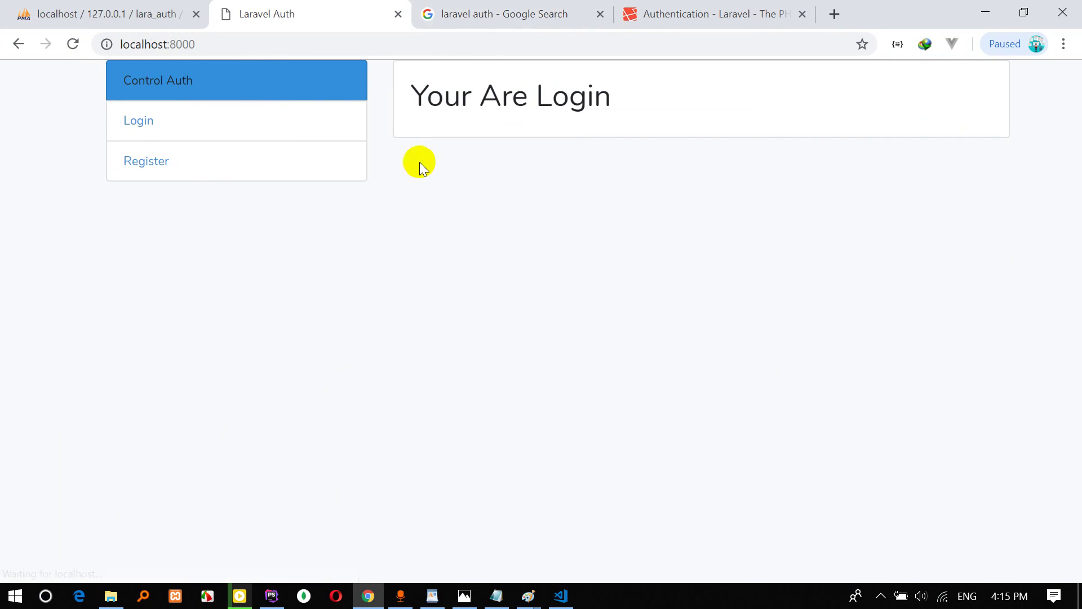
Highlight the 'Your Are Login' heading text on the home page.
mouse_move(400, 96)
left_mouse_down()
mouse_move(554, 97)
mouse_move(423, 92)
left_mouse_up()
left_click(537, 107)
left_click_drag(525, 94, 609, 87)
left_click(443, 78)
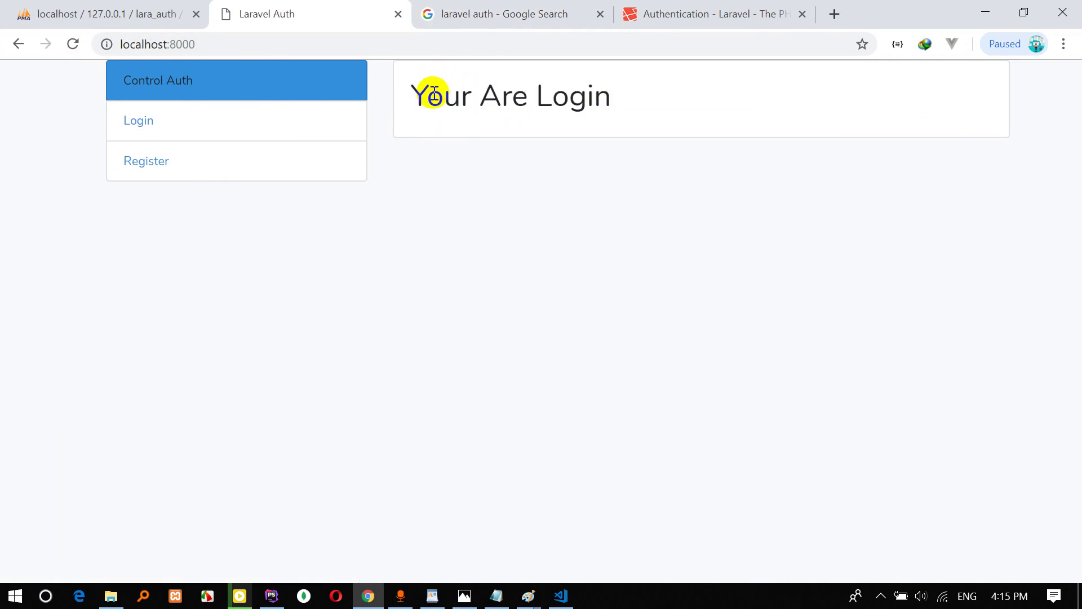
left_click_drag(431, 92, 601, 97)
left_click(491, 94)
left_click_drag(491, 93, 580, 92)
Run 'php artisan make:middleware CheckUserLogin' in a new cmd terminal and note the success message.
key("alt+Tab")
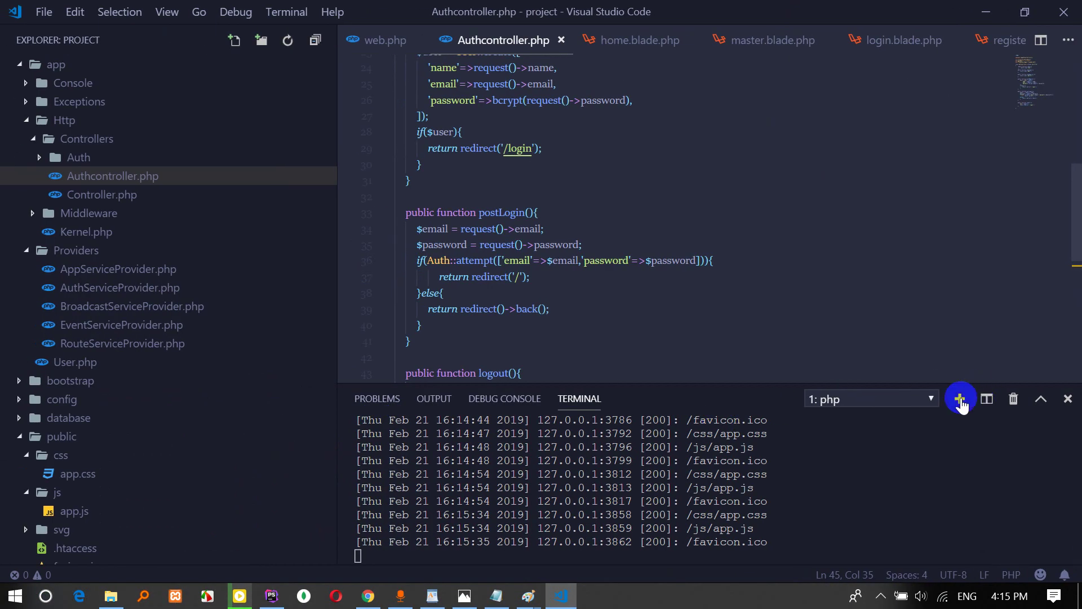
left_click(960, 398)
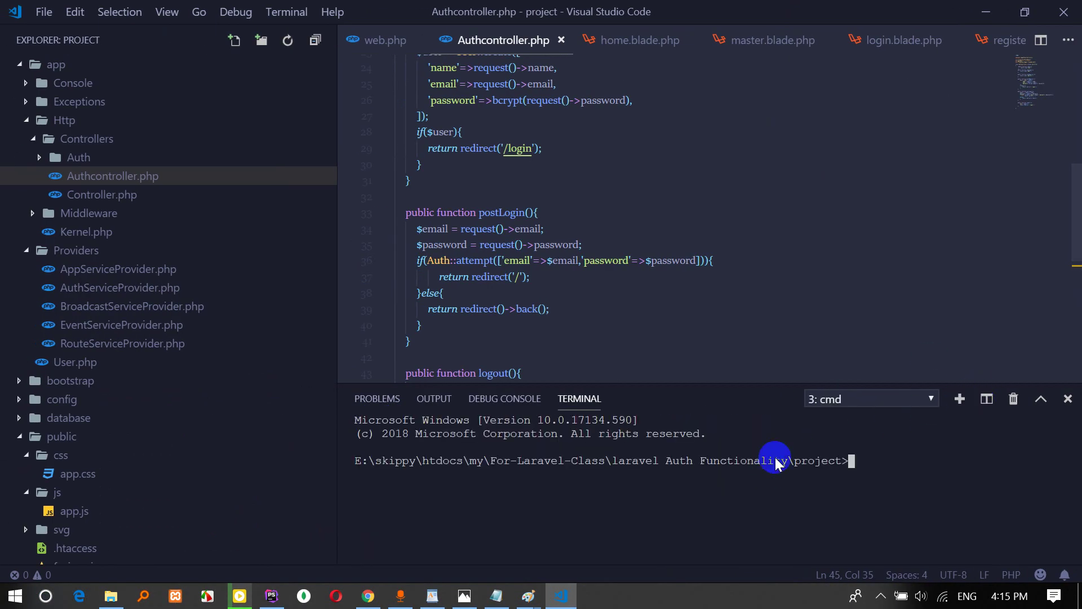
type("php artizan")
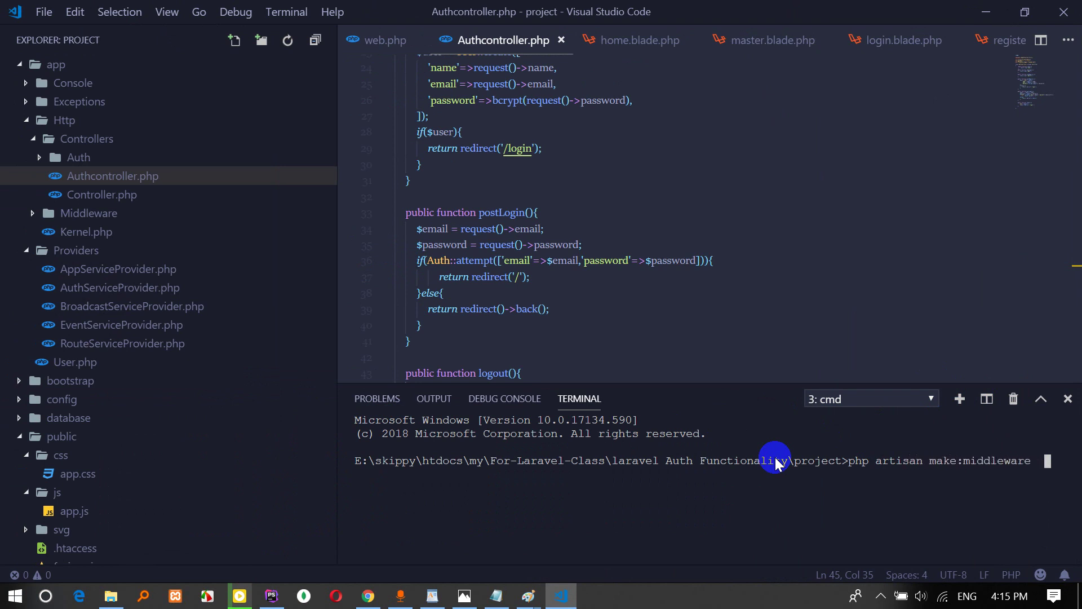
type("UserL")
type("ogin")
key("BackSpace")
key("BackSpace")
key("BackSpace")
type("eckUserLog")
key("Return")
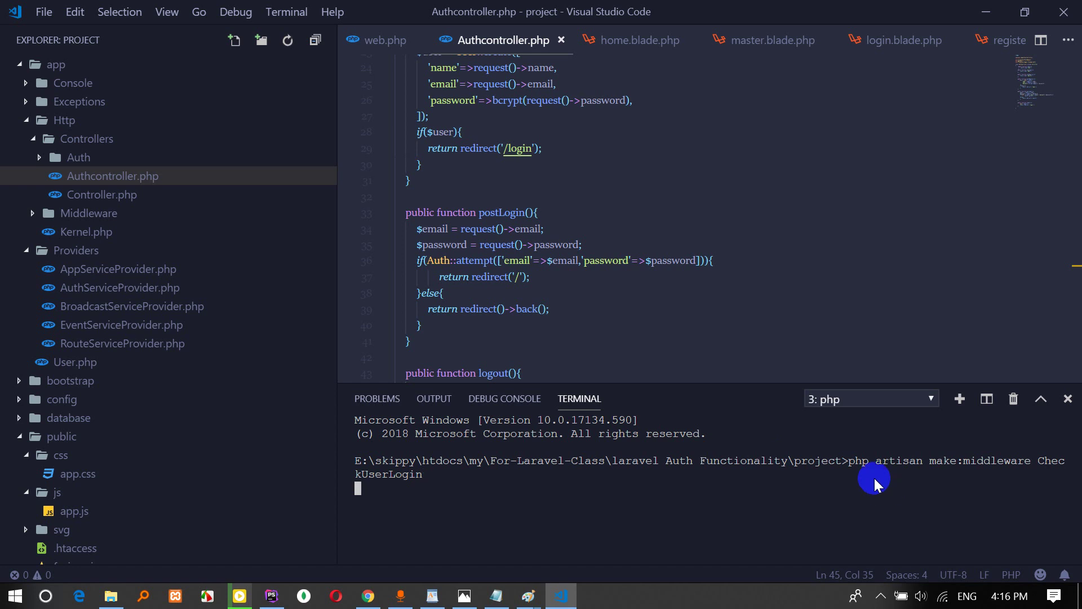
left_click_drag(484, 489, 584, 489)
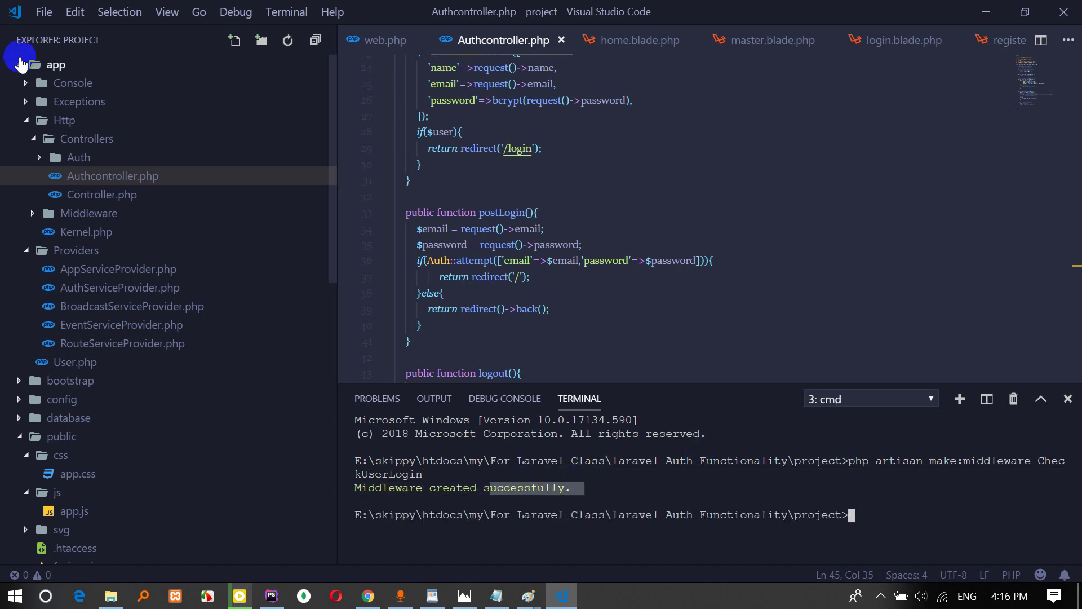
Expand app/Http/Middleware in the Explorer and open CheckUserLogin.php.
left_click(47, 126)
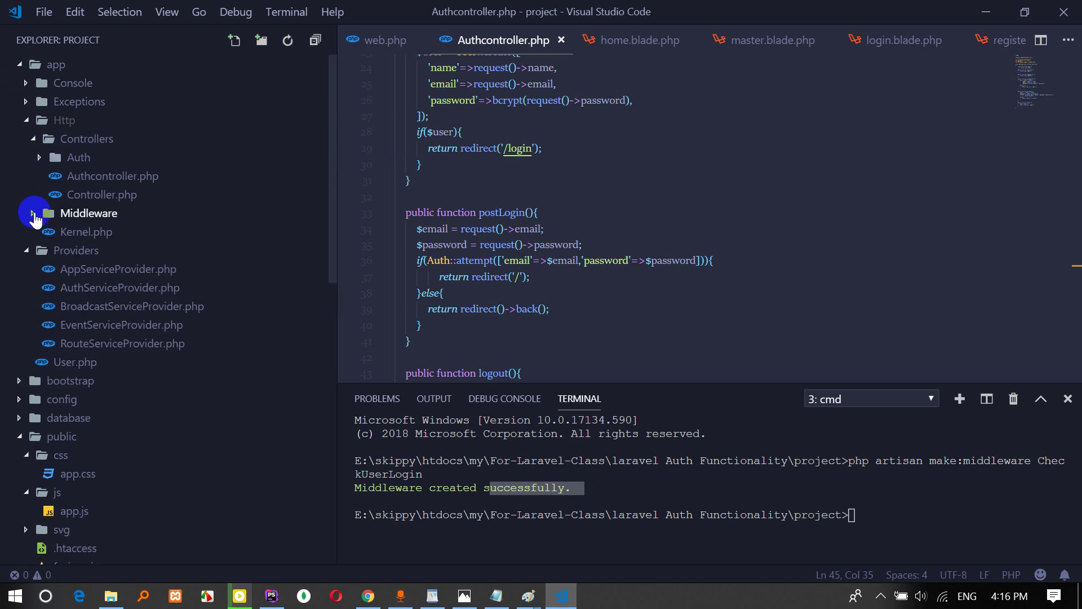
left_click(33, 218)
scroll(84, 212, "down", 2)
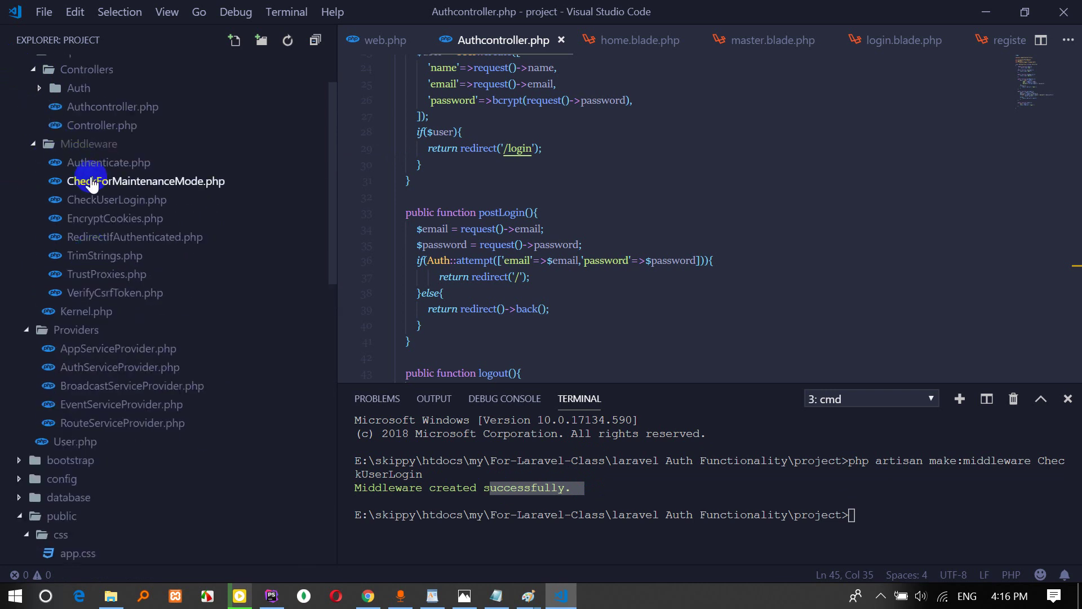
double_click(104, 204)
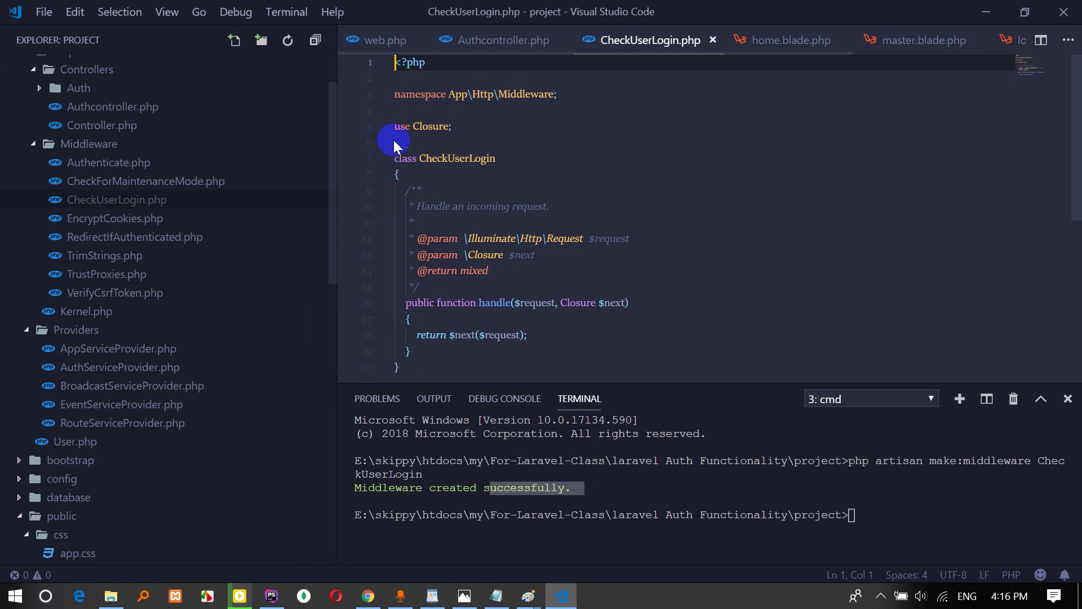
scroll(502, 262, "down", 2)
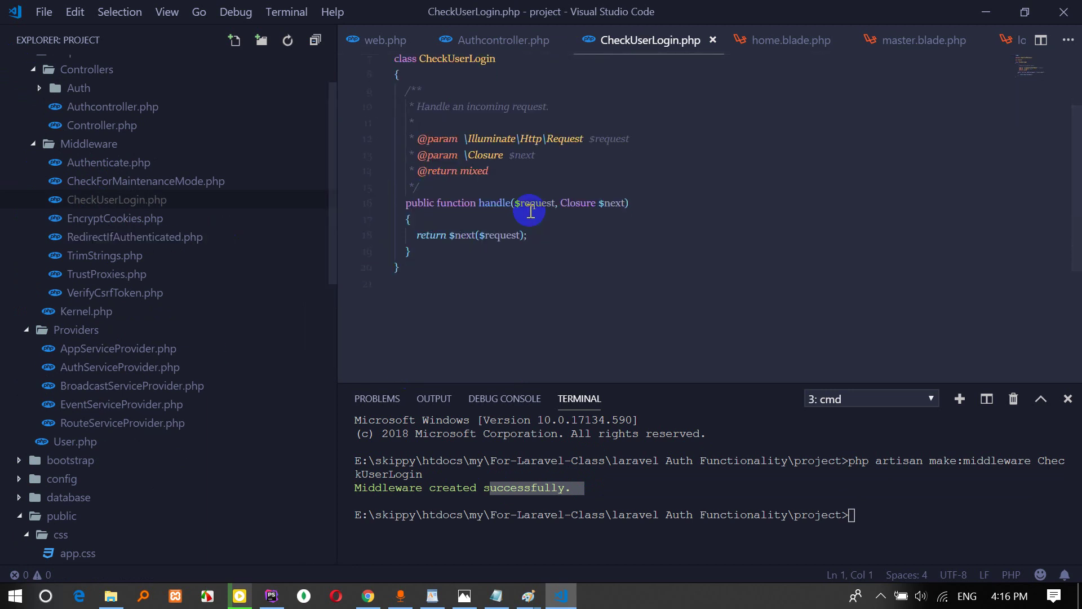
scroll(446, 271, "up", 2)
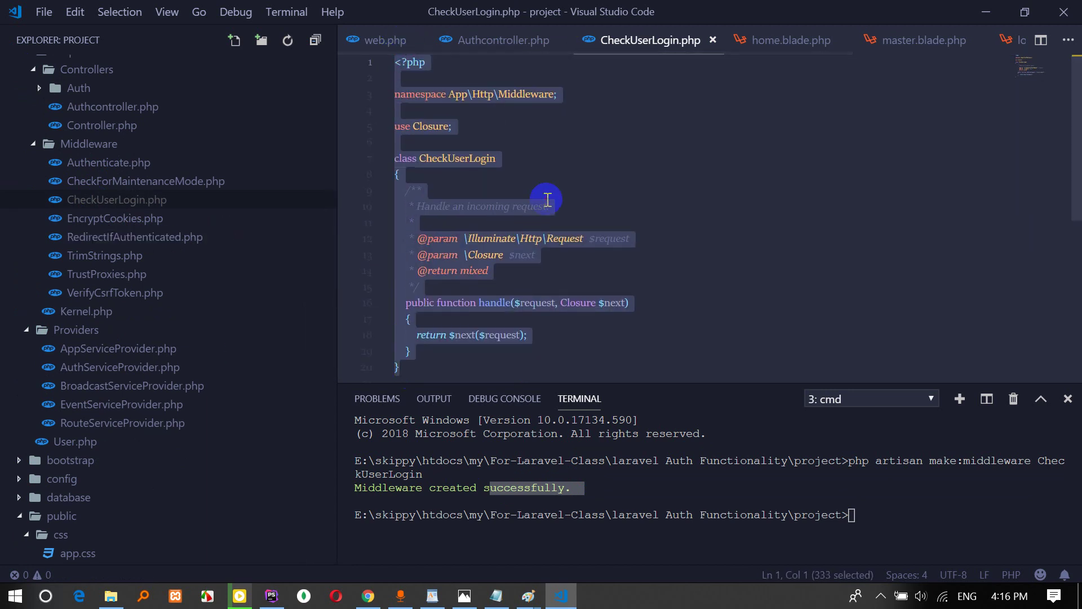
left_click(528, 204)
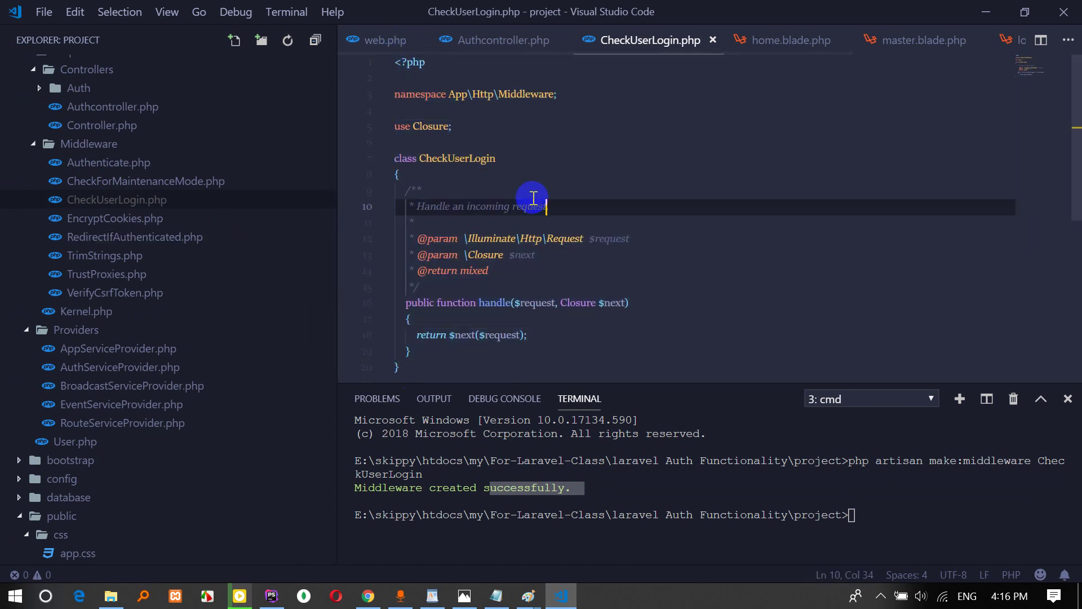
Open Kernel.php and add a new line after the last middleware priority entry.
left_click(80, 312)
scroll(553, 234, "down", 5)
scroll(554, 234, "down", 10)
scroll(542, 146, "up", 5)
scroll(499, 196, "down", 1)
scroll(418, 164, "down", 1)
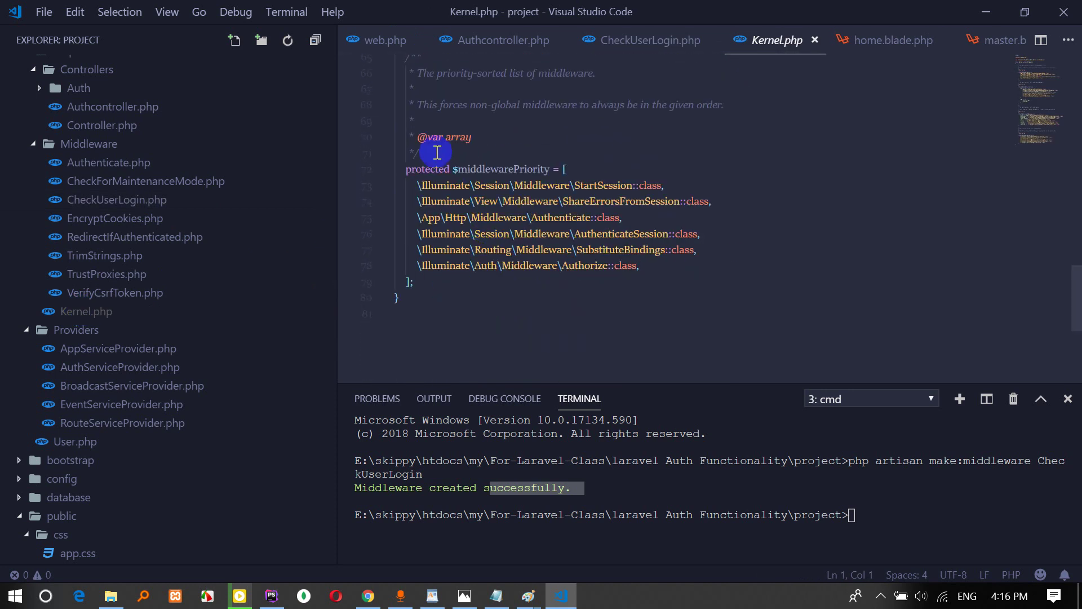
left_click_drag(400, 169, 453, 288)
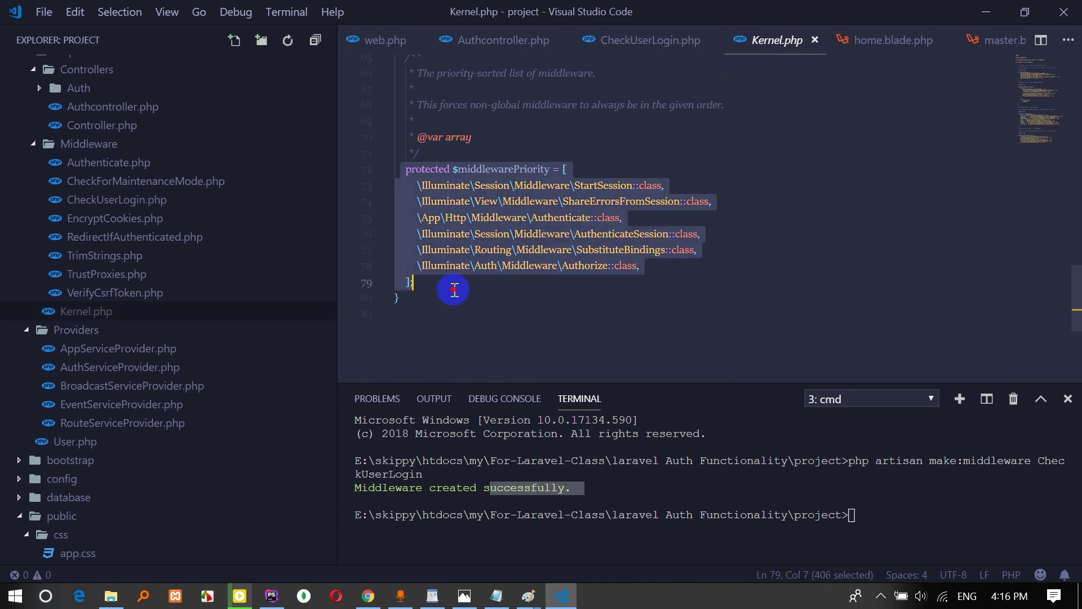
left_click(491, 286)
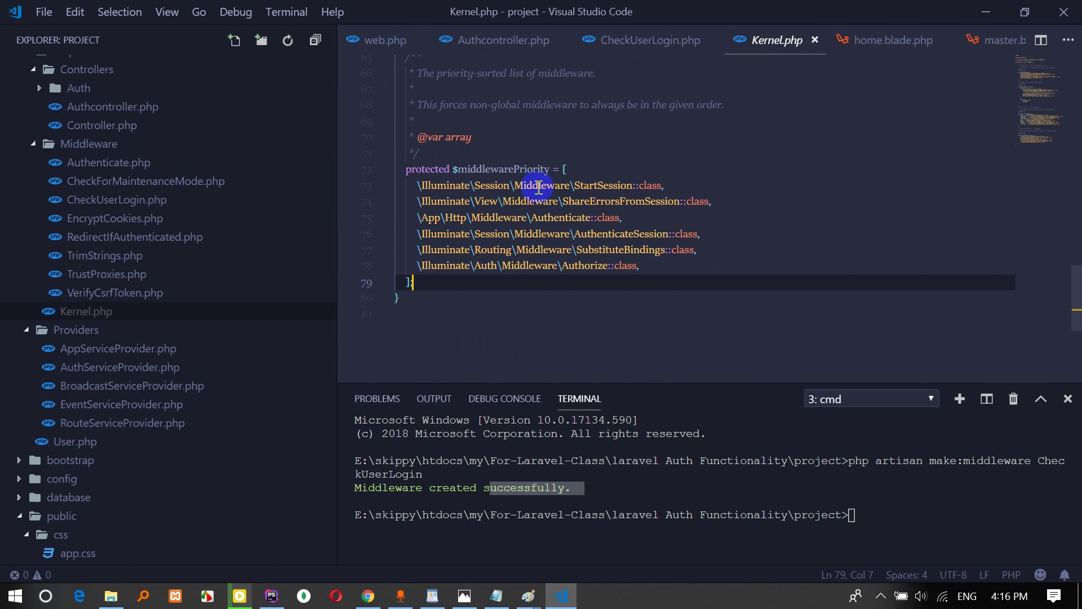
left_click(677, 273)
key("Return")
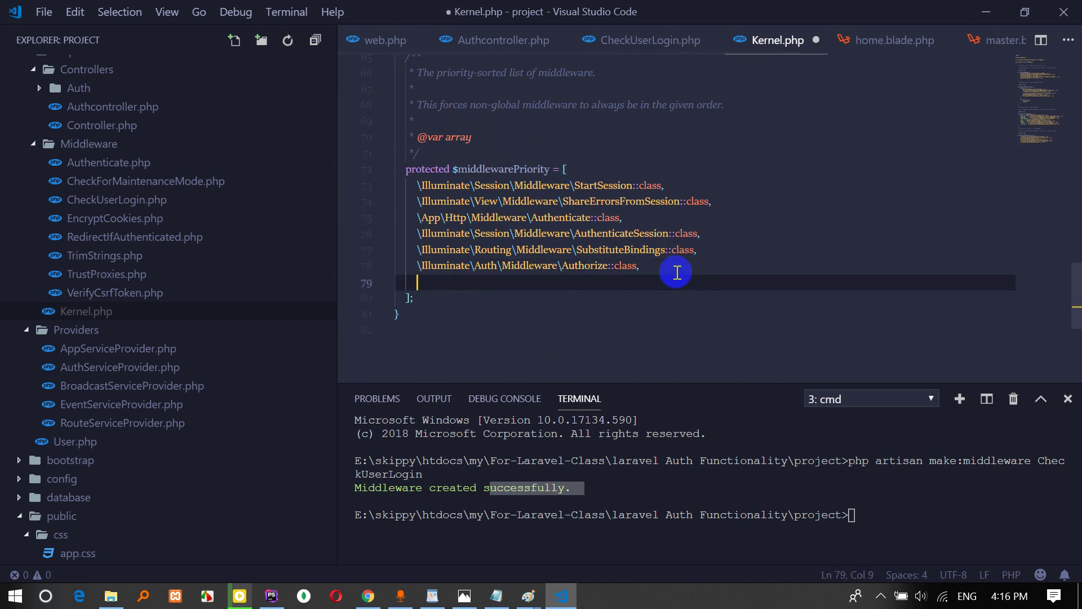
scroll(650, 233, "up", 4)
scroll(649, 234, "up", 2)
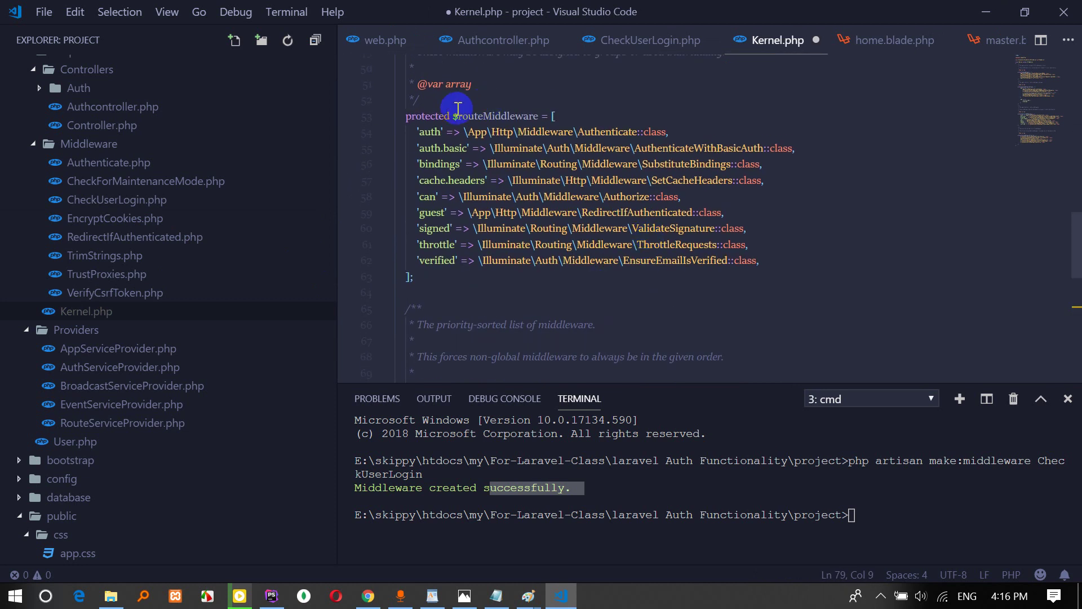
mouse_move(407, 116)
left_mouse_down()
mouse_move(459, 243)
mouse_move(515, 274)
left_mouse_up()
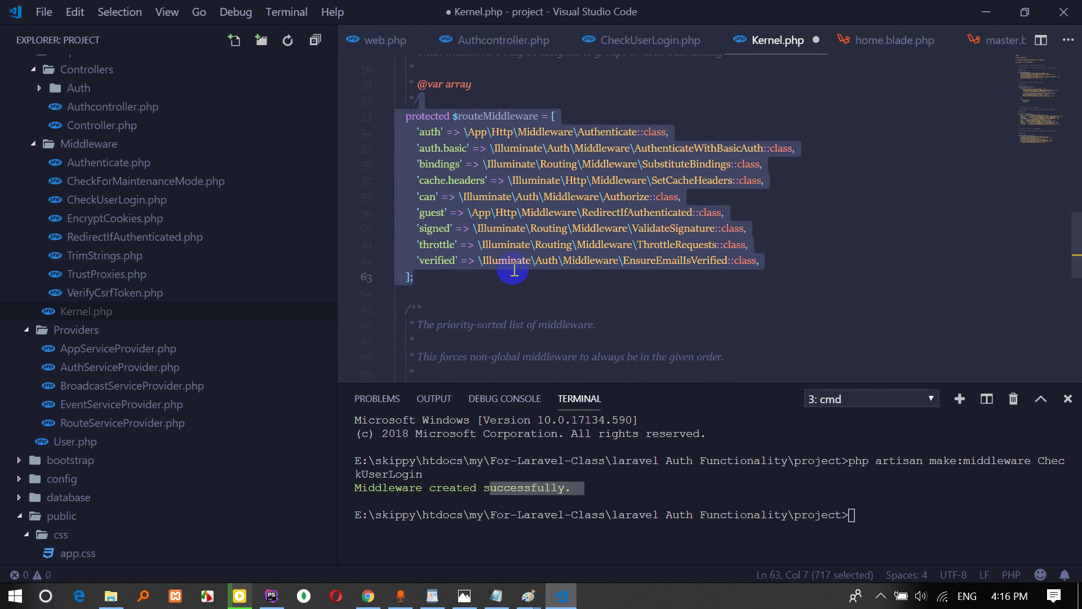
scroll(631, 161, "down", 5)
scroll(631, 160, "up", 3)
Register 'checkUserLogin' => \App\Http\Middleware\CheckUserLogin::class after the verified entry and save Kernel.php.
left_click(798, 190)
key("Return")
type("'checkUserLogin'")
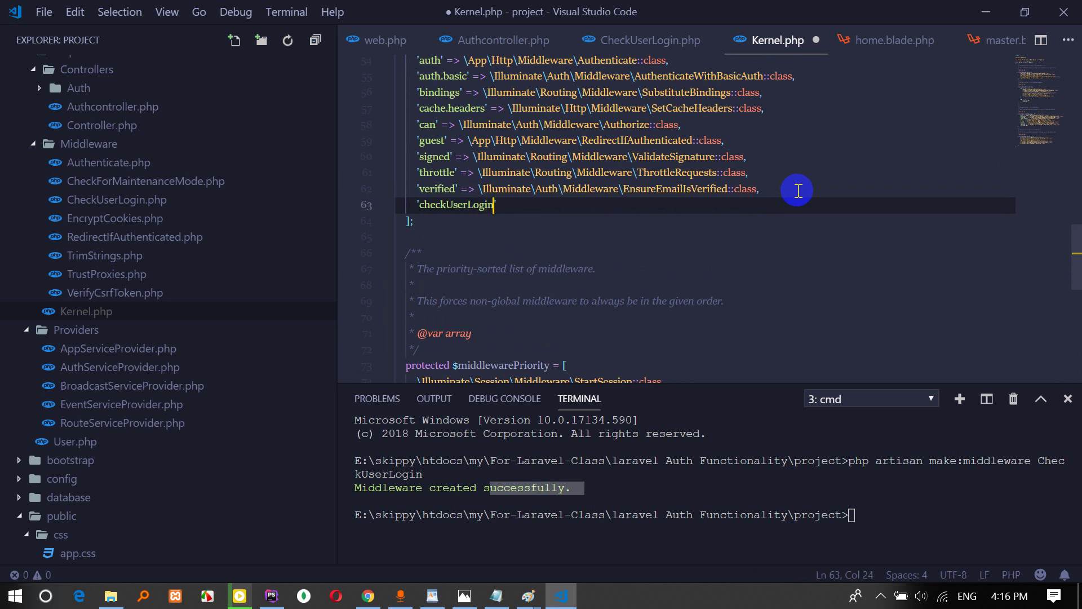
key("Down")
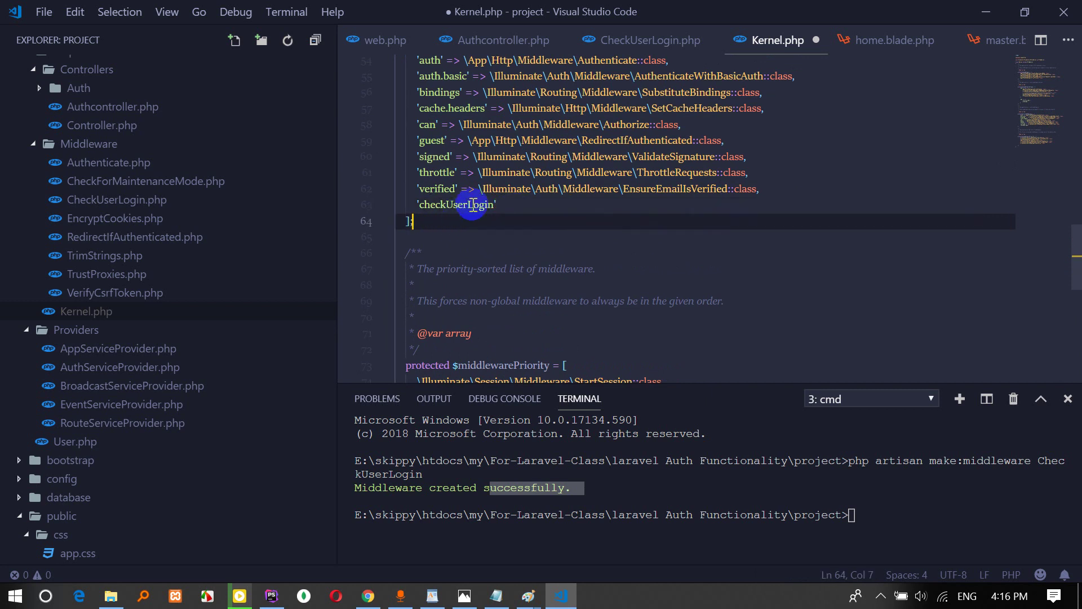
left_click(516, 204)
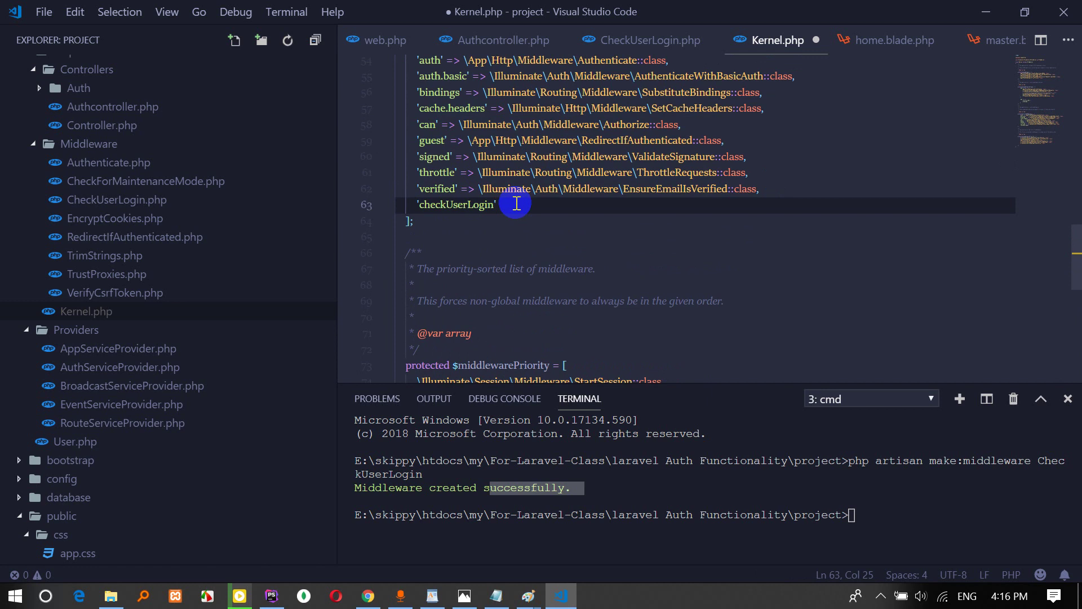
type("> ")
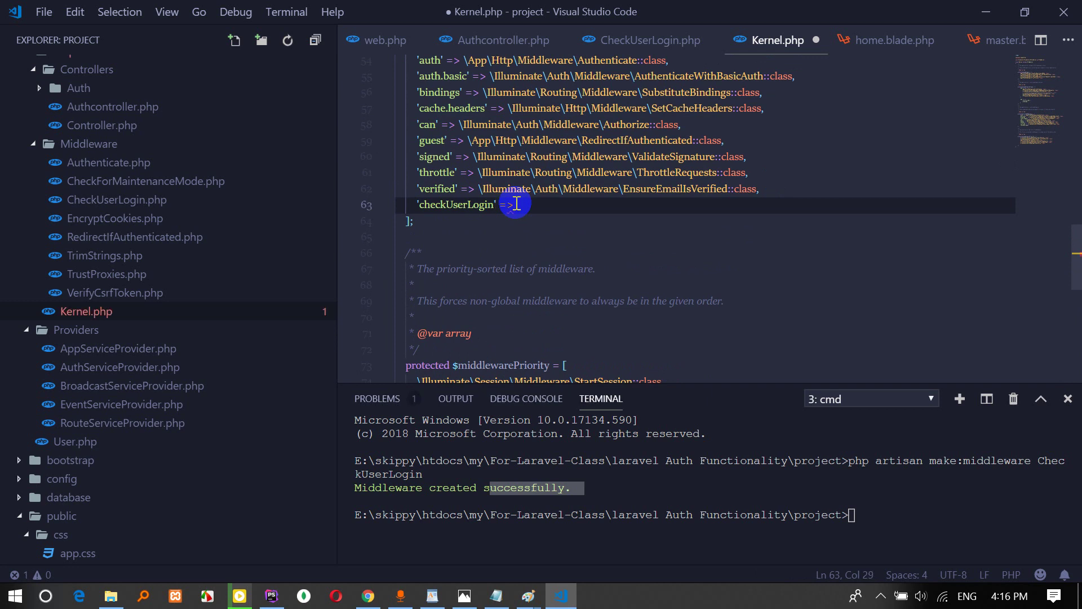
type("\\")
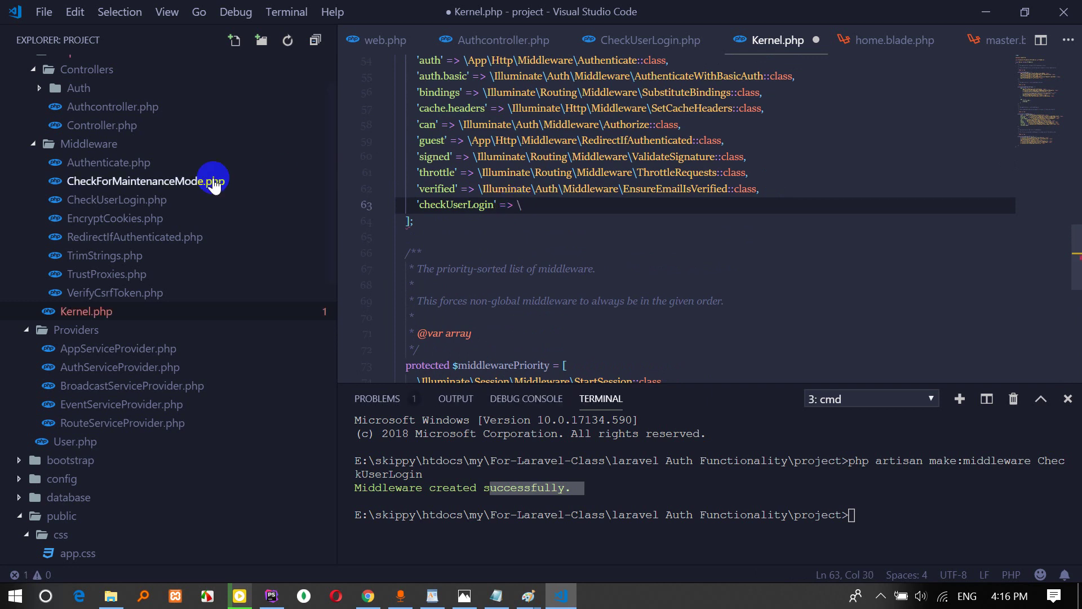
scroll(95, 160, "up", 1)
scroll(113, 175, "up", 1)
type("A")
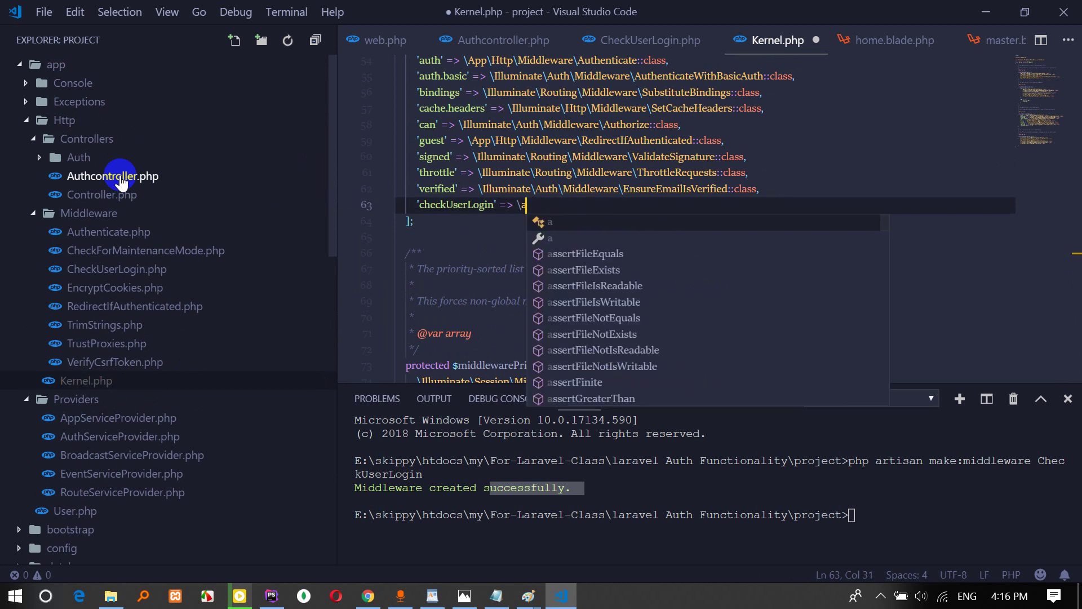
type("pp\\Http\\Mi")
key("Return")
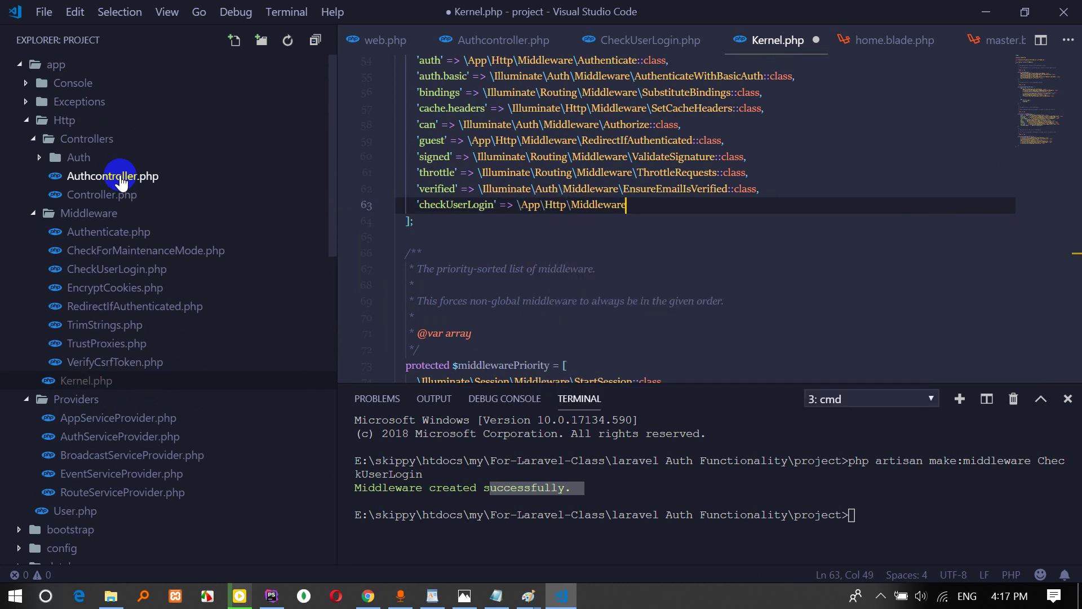
type("\\Ch")
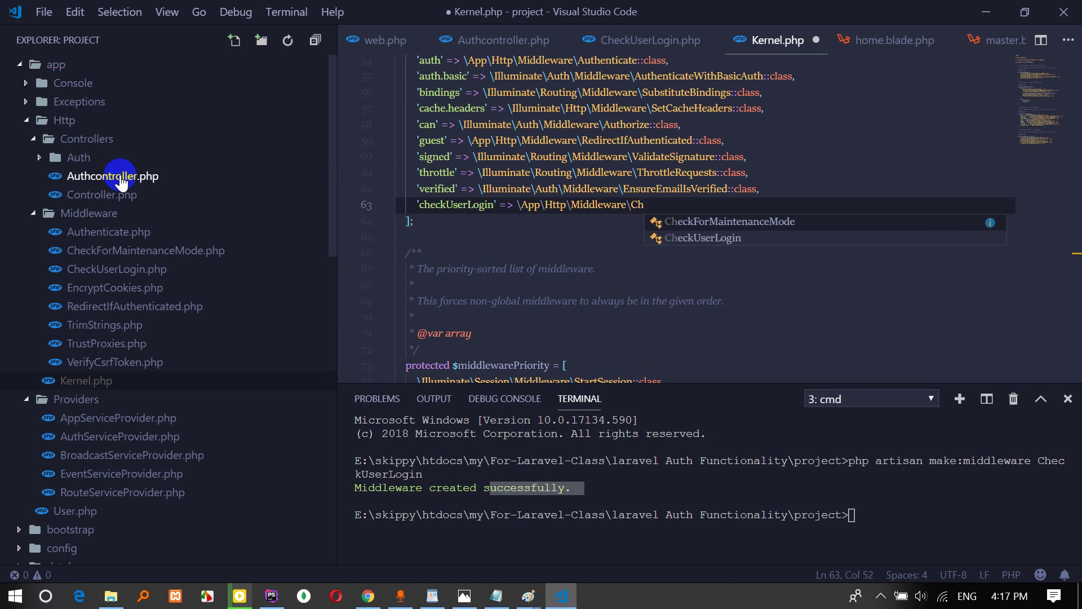
key("Down")
key("Return")
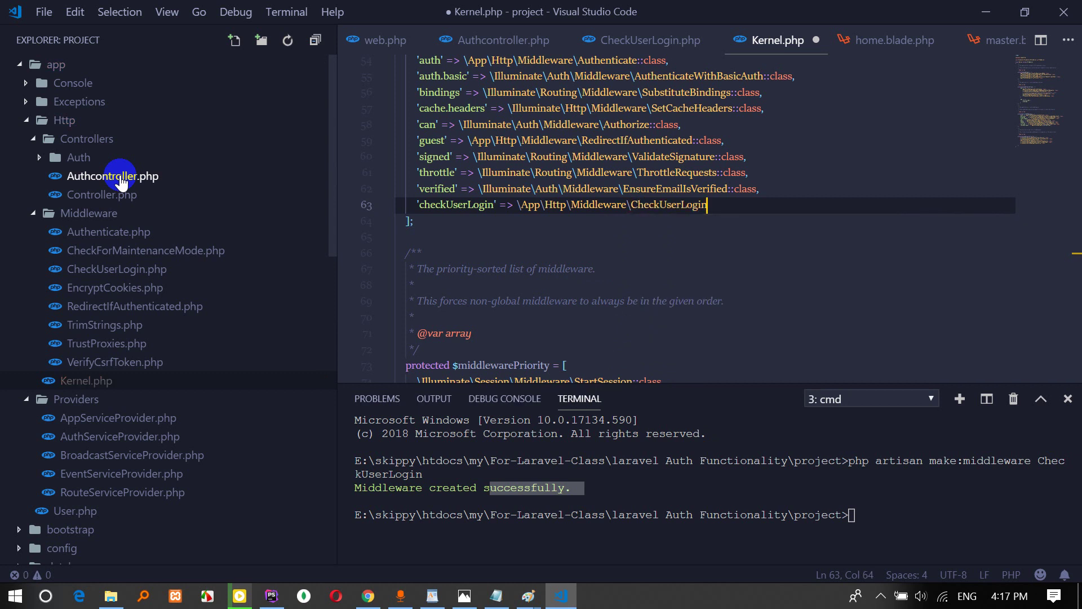
type(":class,")
key("ctrl+s")
Bring up CheckUserLogin.php and undo the accidental commenting of the return line.
left_click(84, 176)
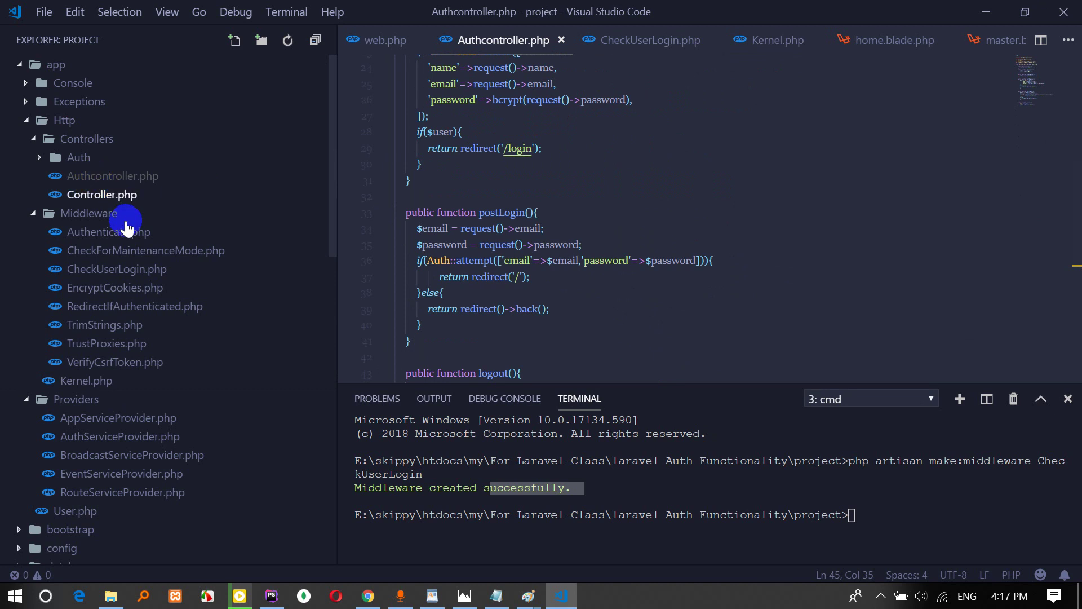
left_click(125, 271)
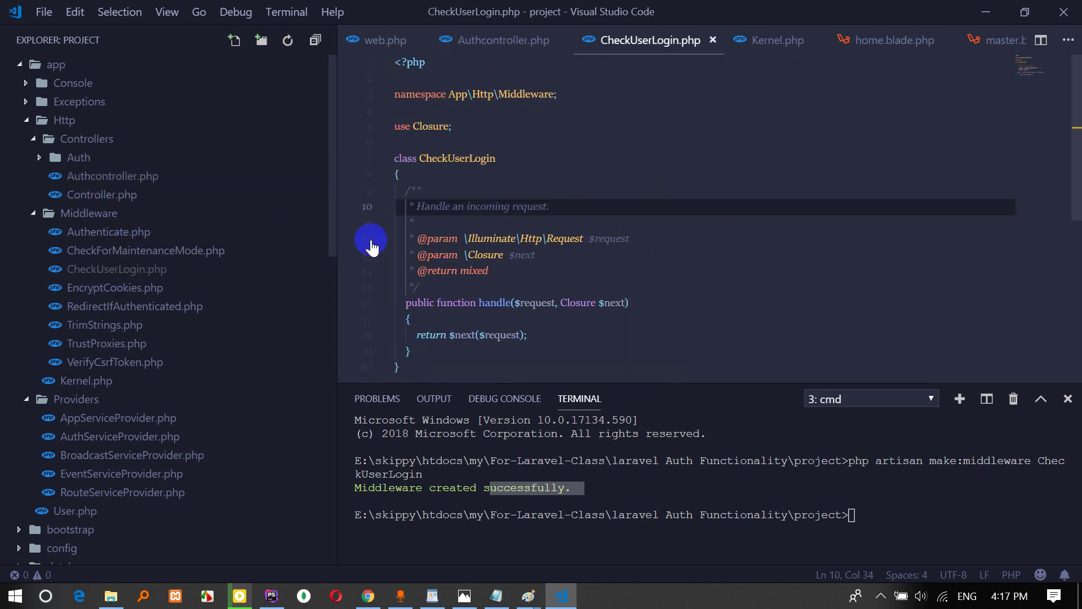
scroll(609, 254, "down", 1)
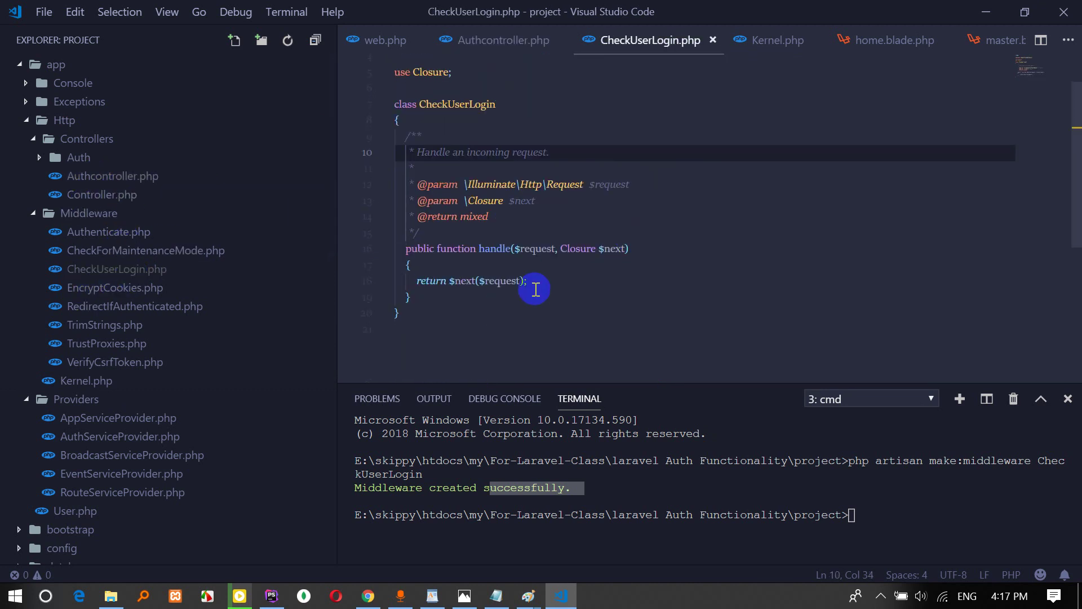
left_click(416, 283)
type("//")
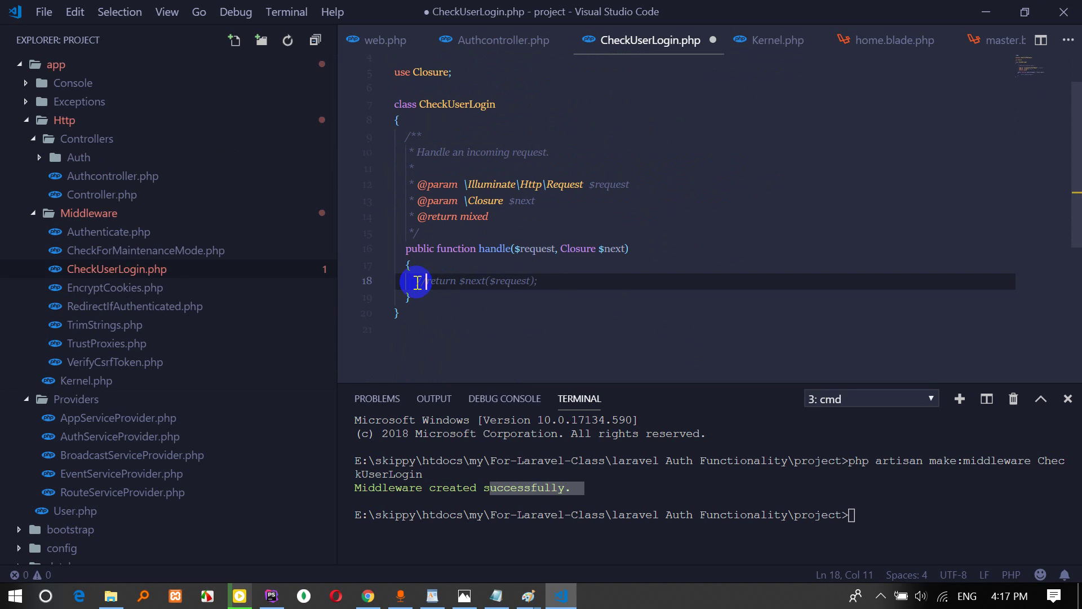
key("BackSpace")
key("BackSpace")
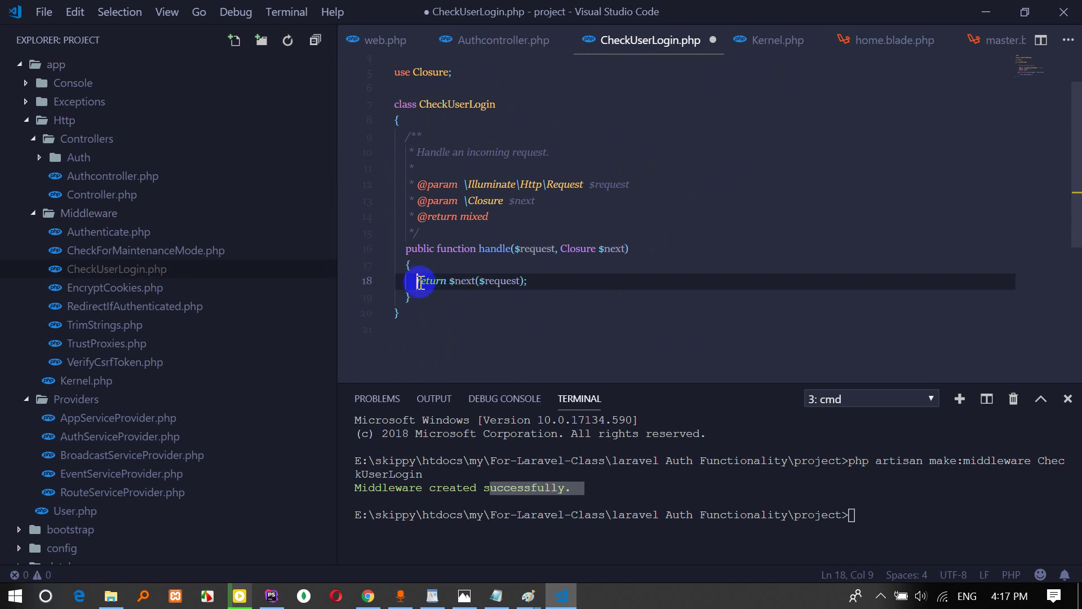
Add a blank line above return $next($request); and write an empty if (Auth::check()) block.
left_click(441, 264)
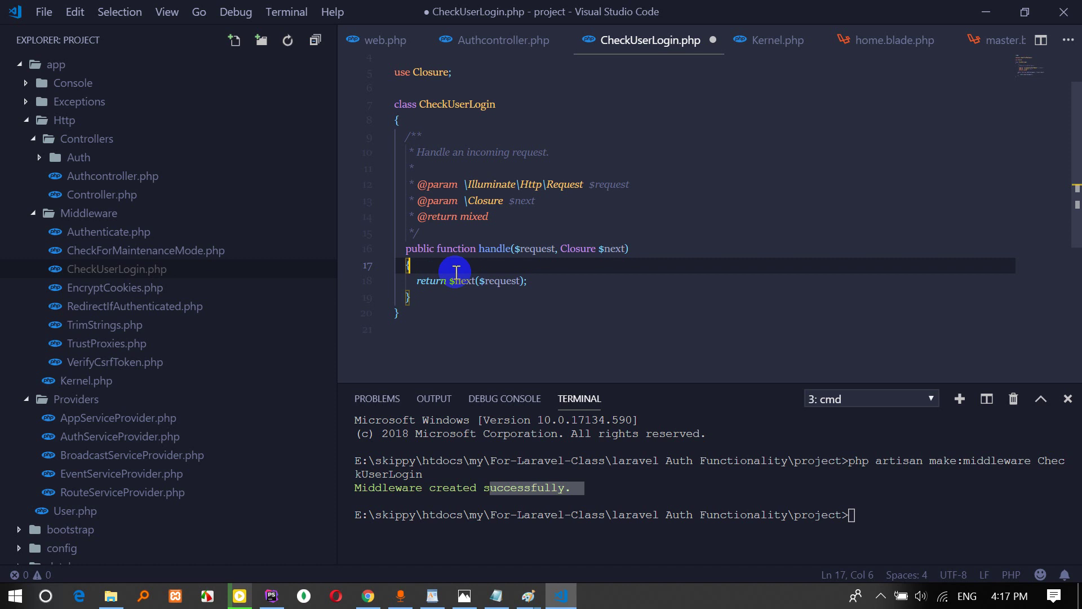
key("Return")
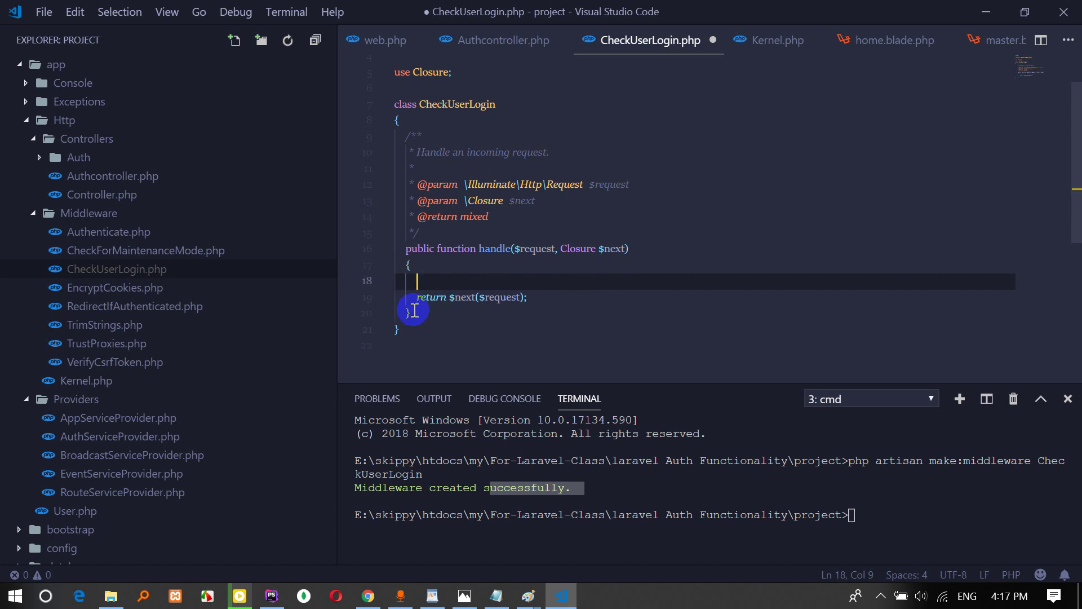
left_click_drag(414, 298, 531, 297)
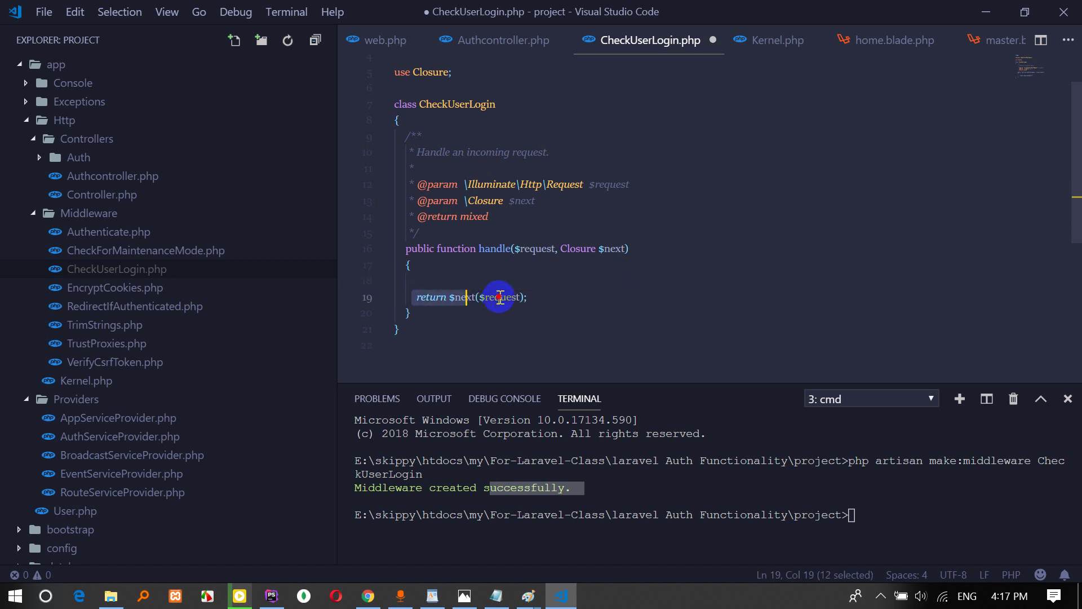
left_click(536, 298)
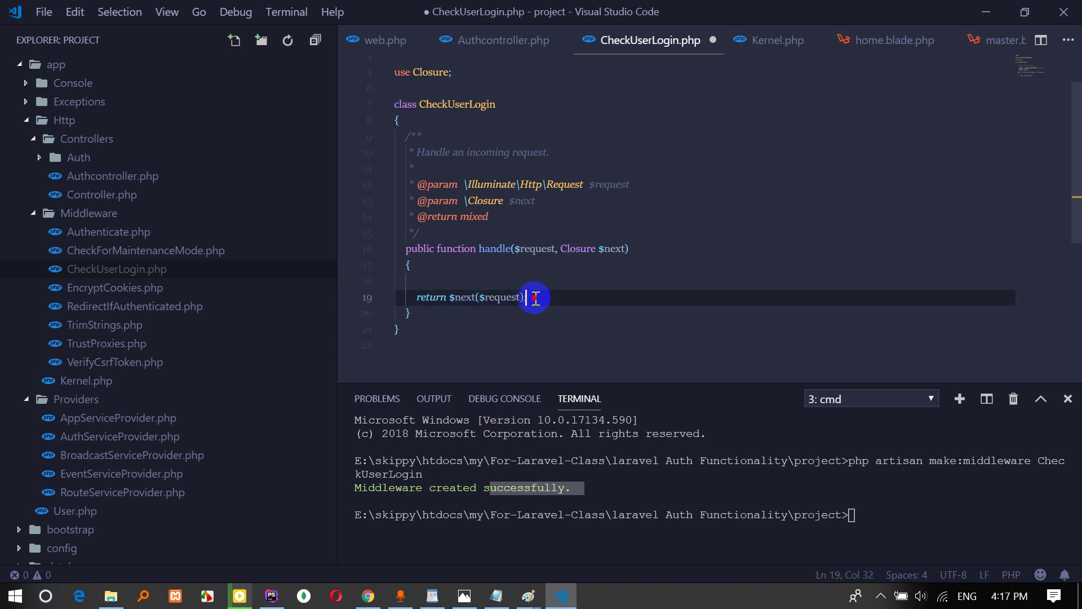
double_click(445, 280)
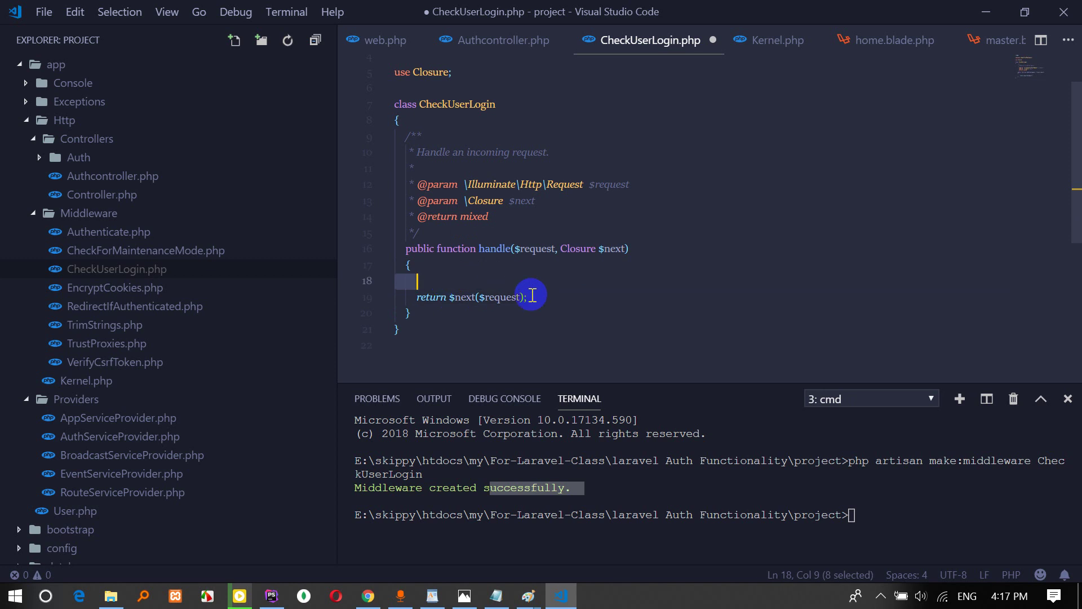
left_click_drag(528, 296, 422, 297)
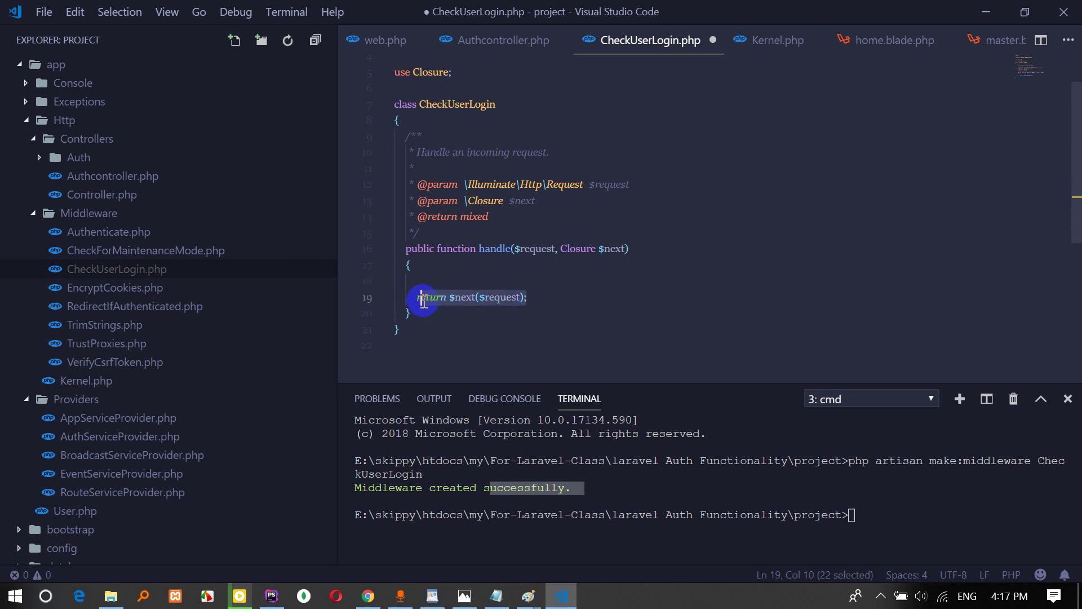
left_click(440, 282)
mouse_move(502, 297)
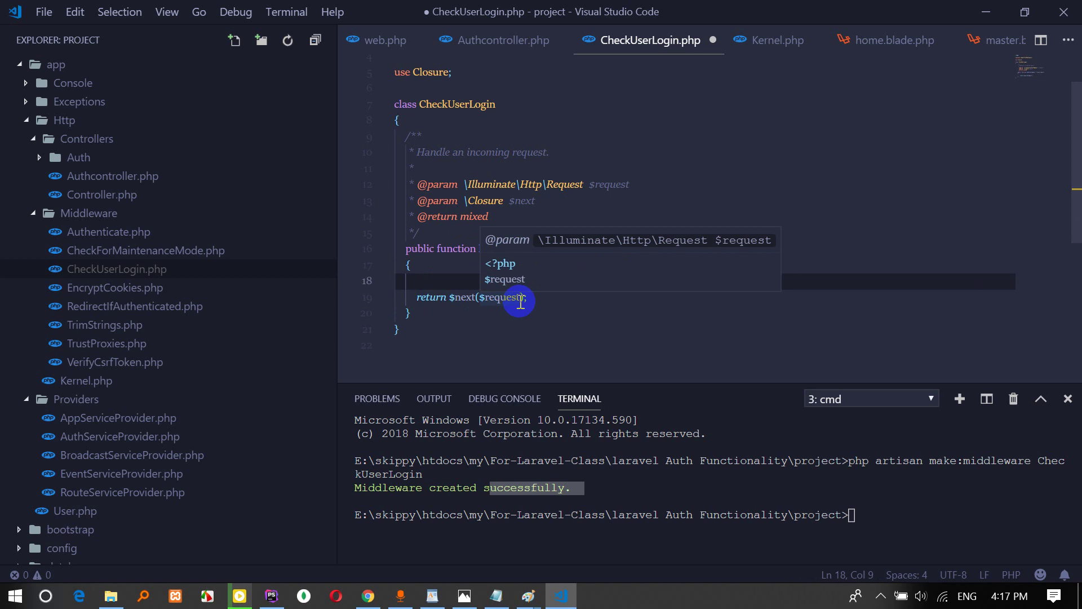
type("{if(Auth")
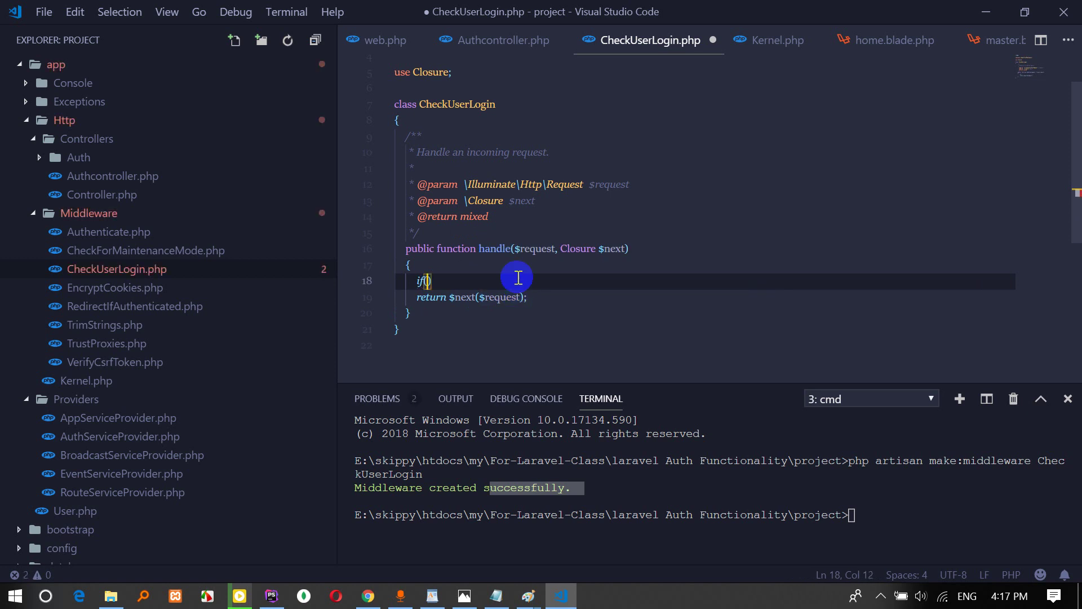
type("::")
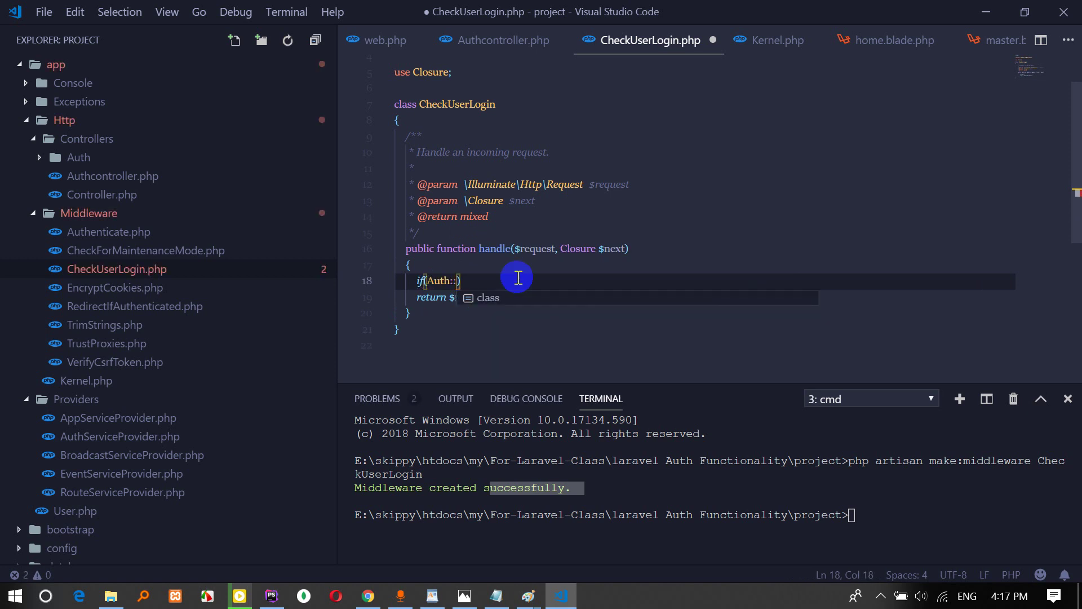
type("check())")
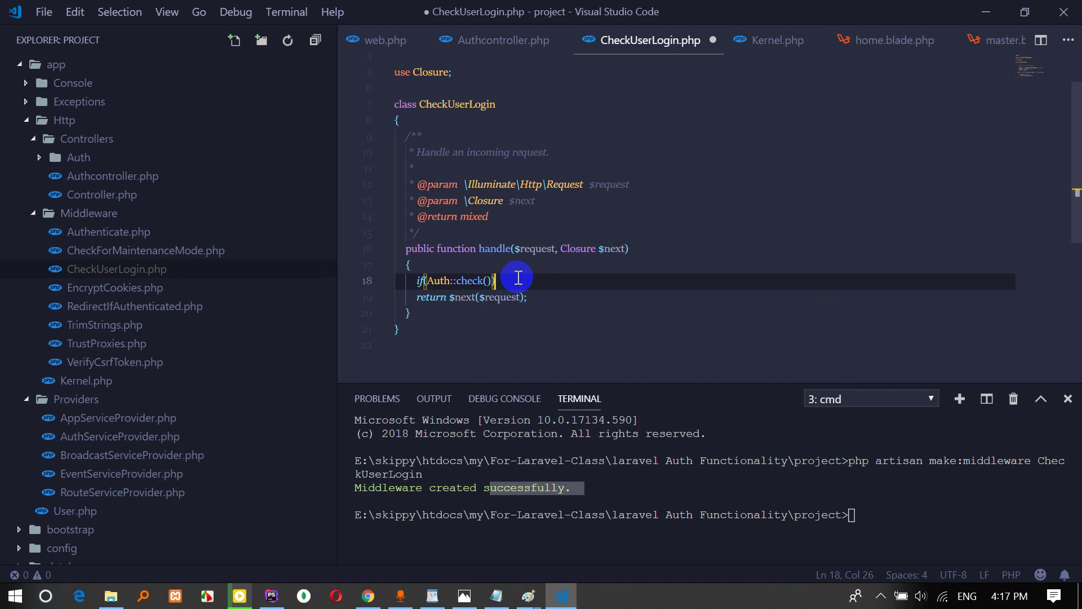
type("{")
key("Return")
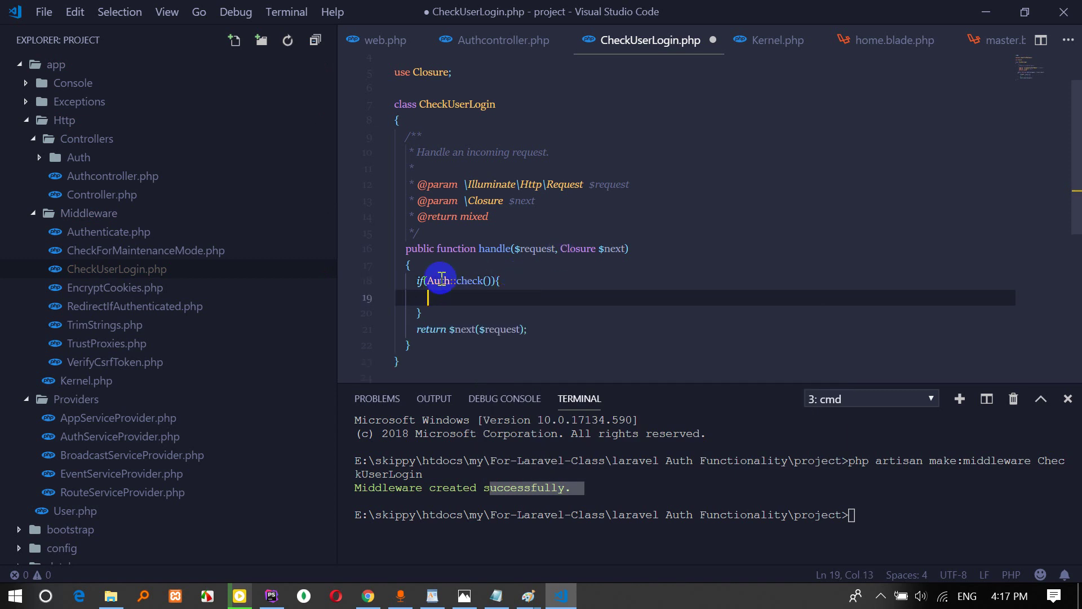
Add 'use Illuminate\Support\Facades\Auth;' below the namespace, save, and indent the if body.
double_click(438, 280)
scroll(528, 215, "up", 1)
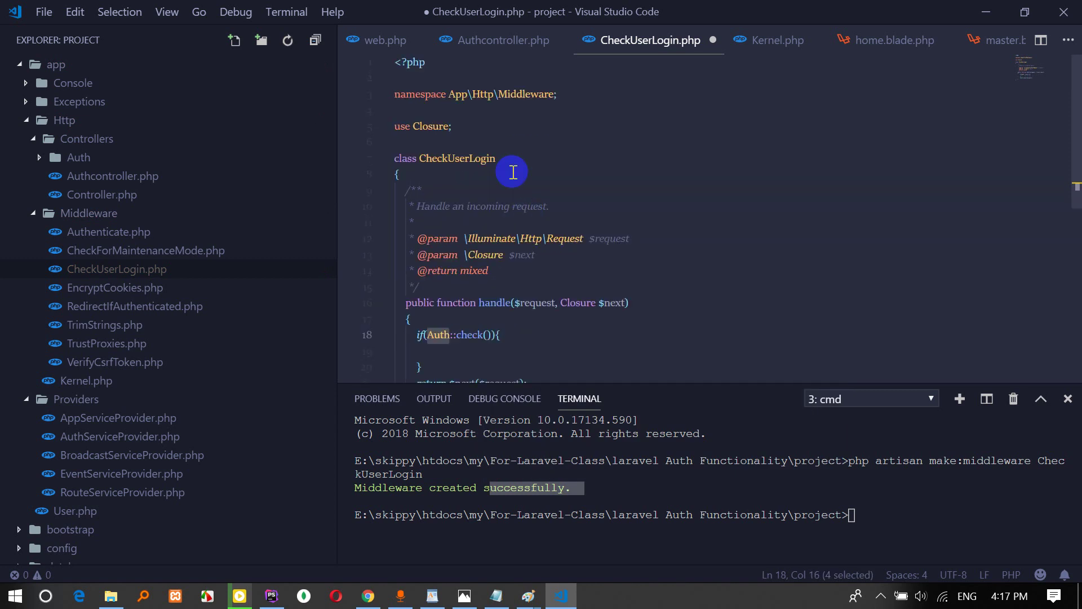
left_click(486, 117)
key("Return")
type("A")
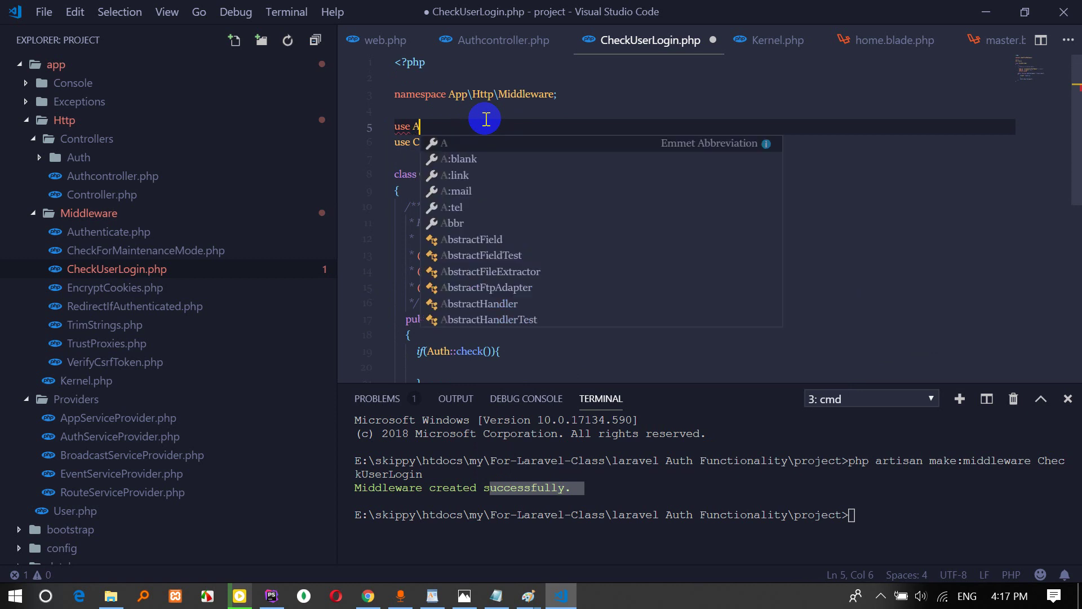
type("pp")
key("BackSpace")
key("BackSpace")
key("BackSpace")
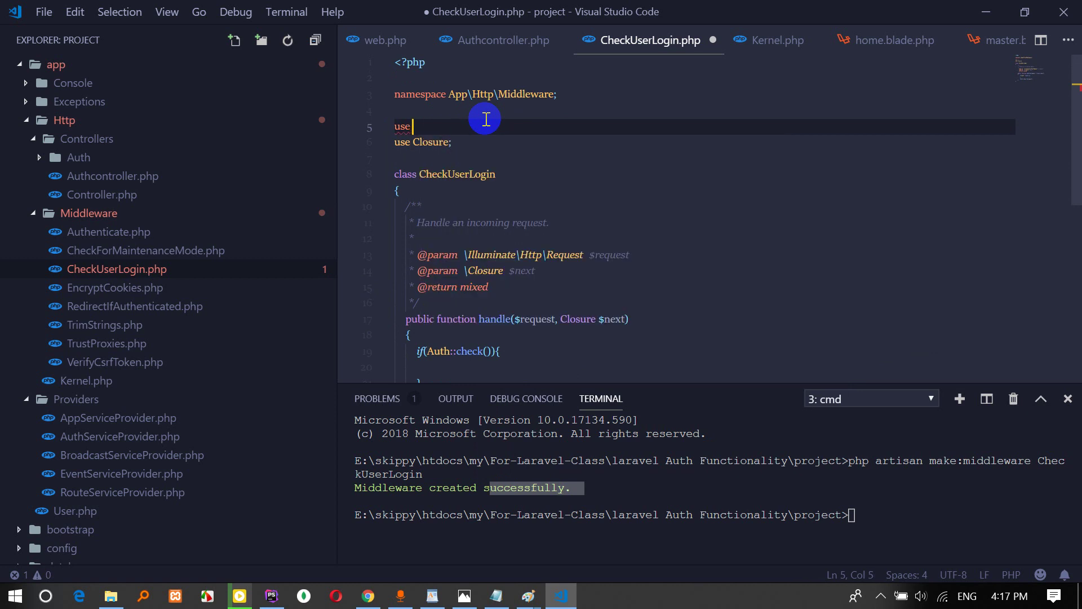
type("lluminate\\Aut")
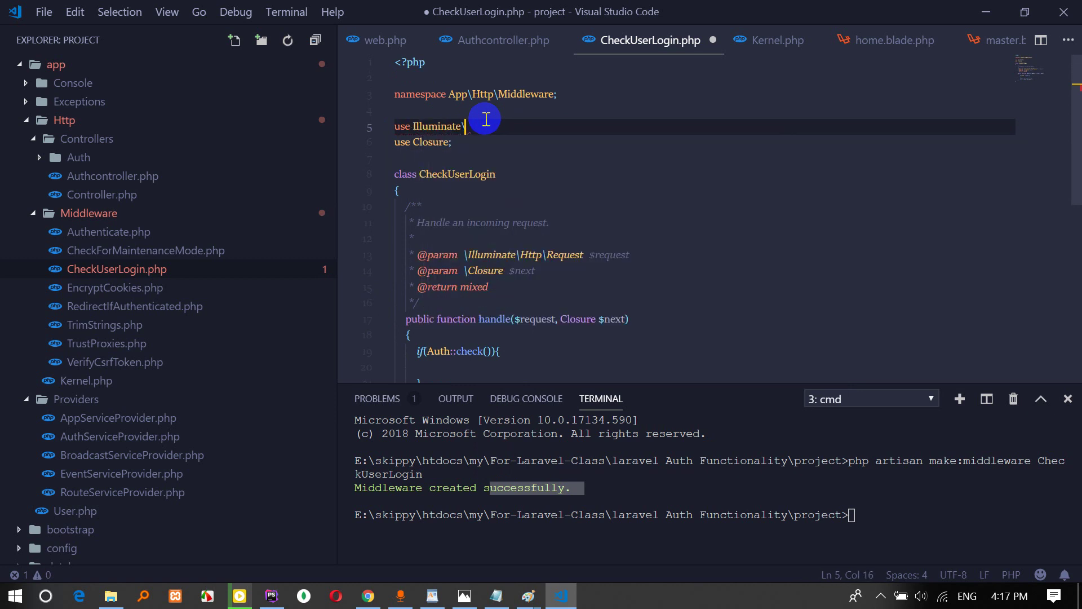
type("Support")
key("Escape")
type("Facades\\Auth;")
key("ctrl+s")
scroll(457, 279, "down", 1)
left_click(459, 314)
key("Tab")
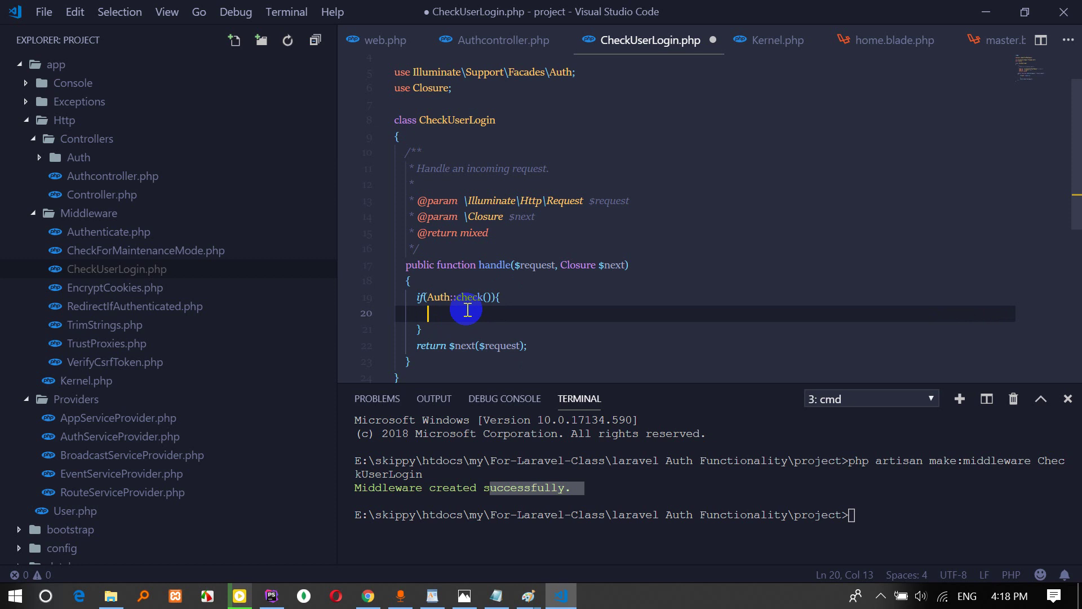
Negate the condition to !Auth::check(), return redirect('/login') inside the block, and save.
mouse_move(436, 299)
double_click(439, 297)
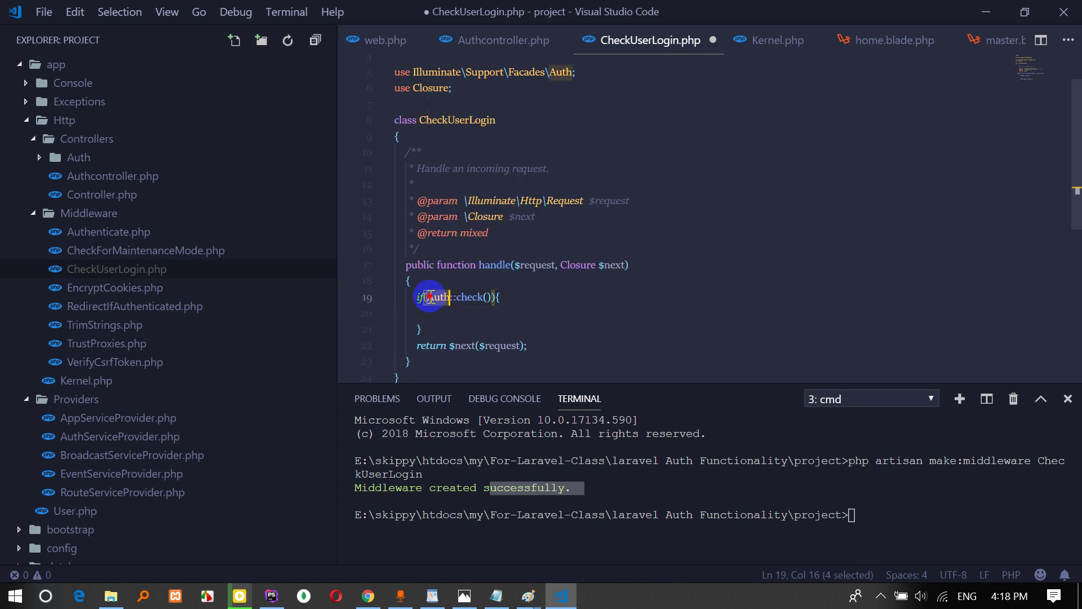
type("!")
key("ctrl+z")
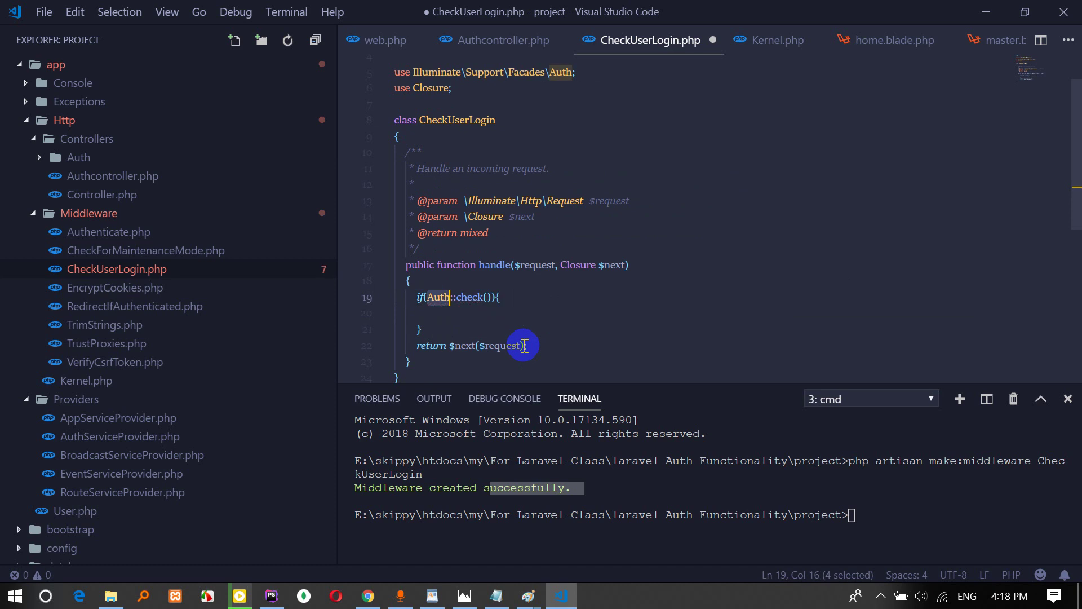
type("!")
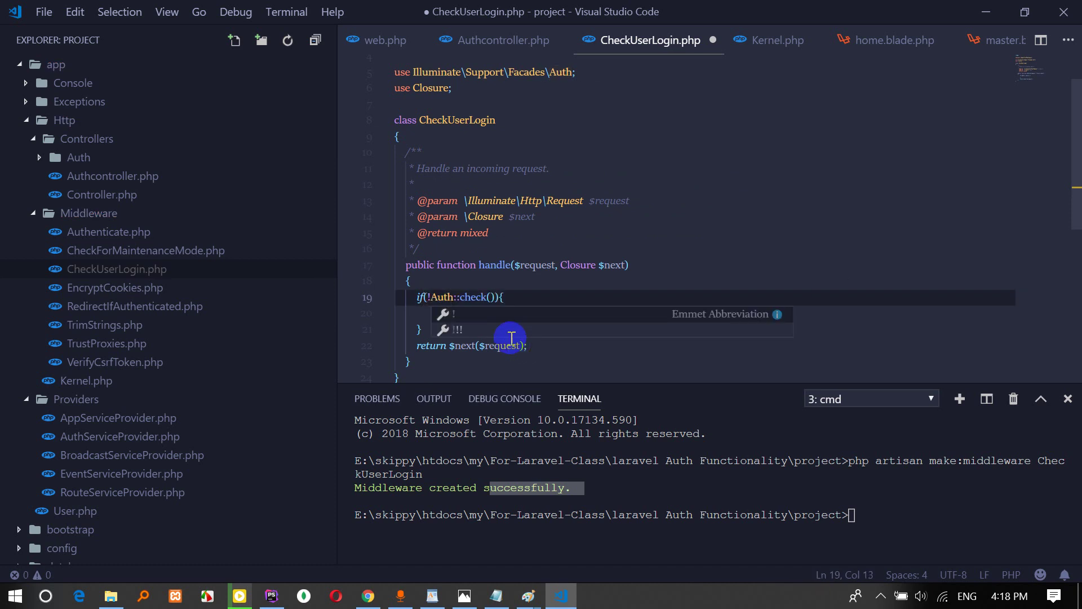
left_click(530, 283)
left_click(477, 314)
type("re")
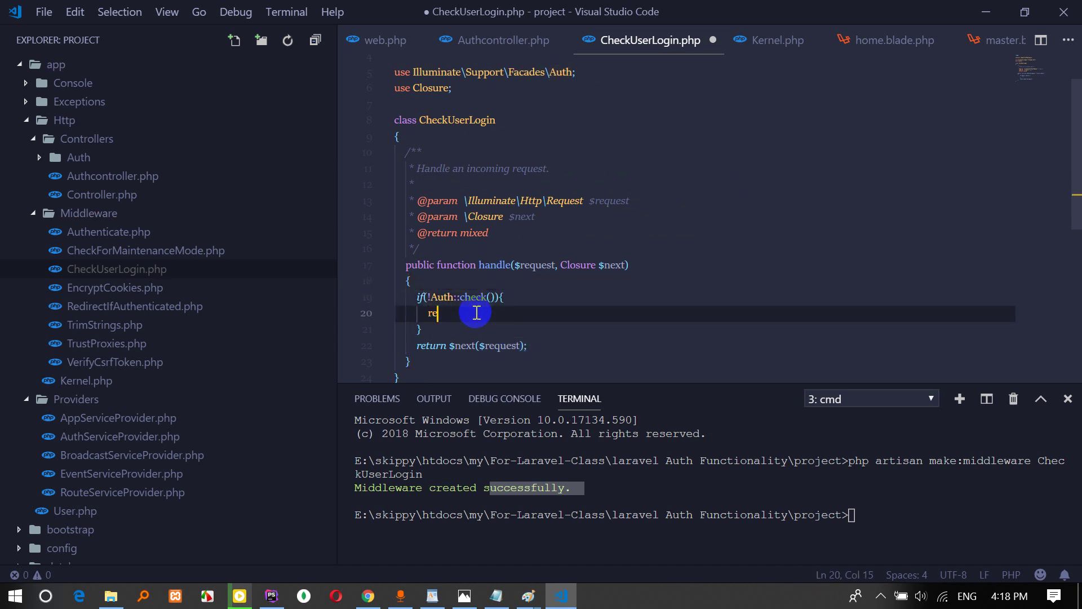
type("turn redirec")
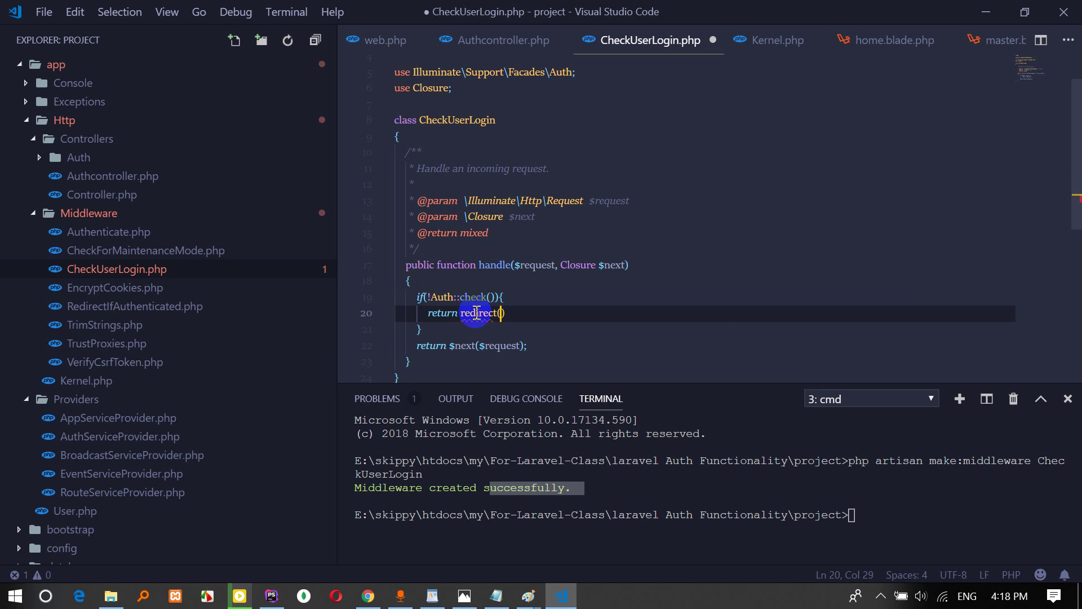
type("t('/login');")
key("ctrl+s")
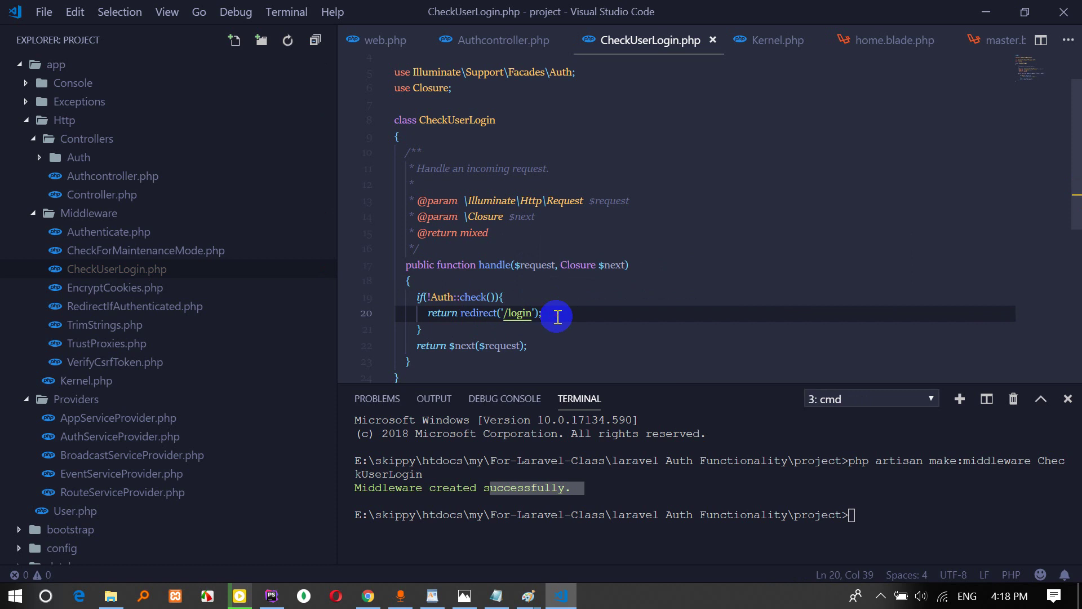
left_click(590, 285)
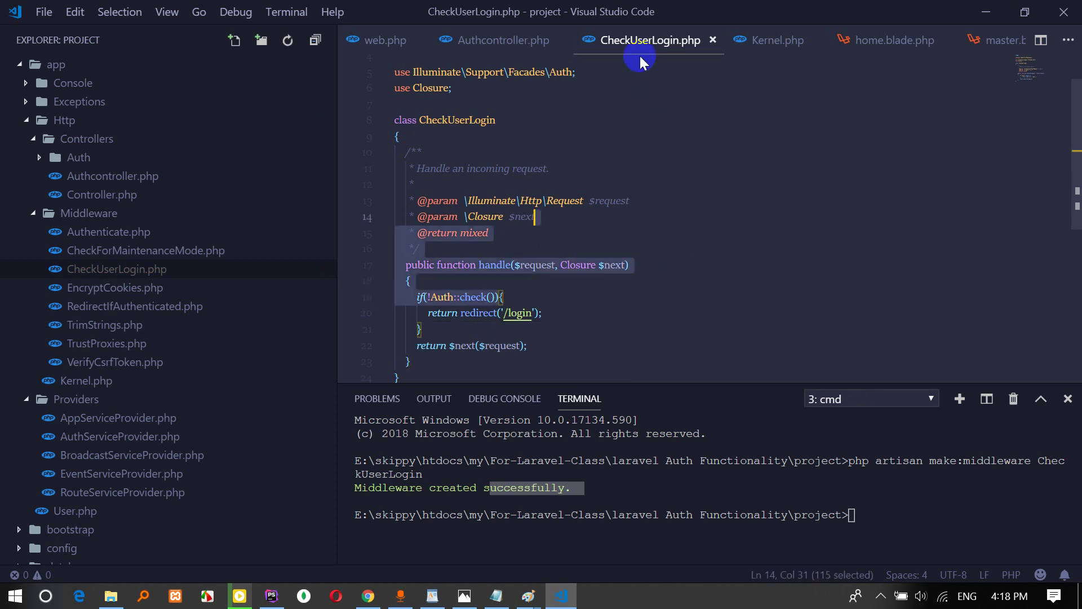
left_click(629, 319)
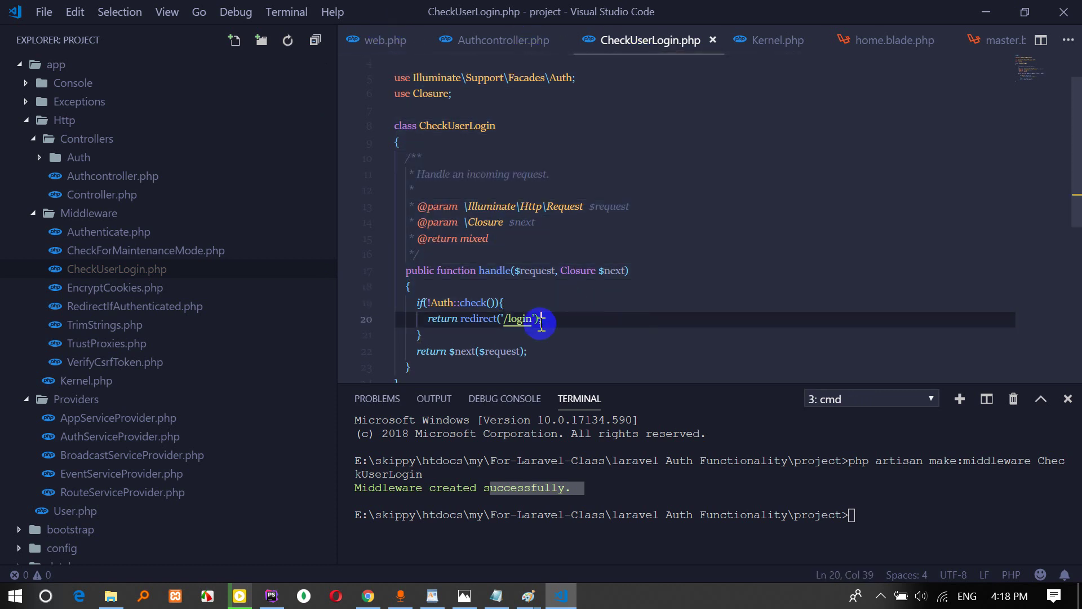
Append ->middleware('checkUserLogin') to the '/' route in web.php, save, then view Kernel.php.
left_click(379, 44)
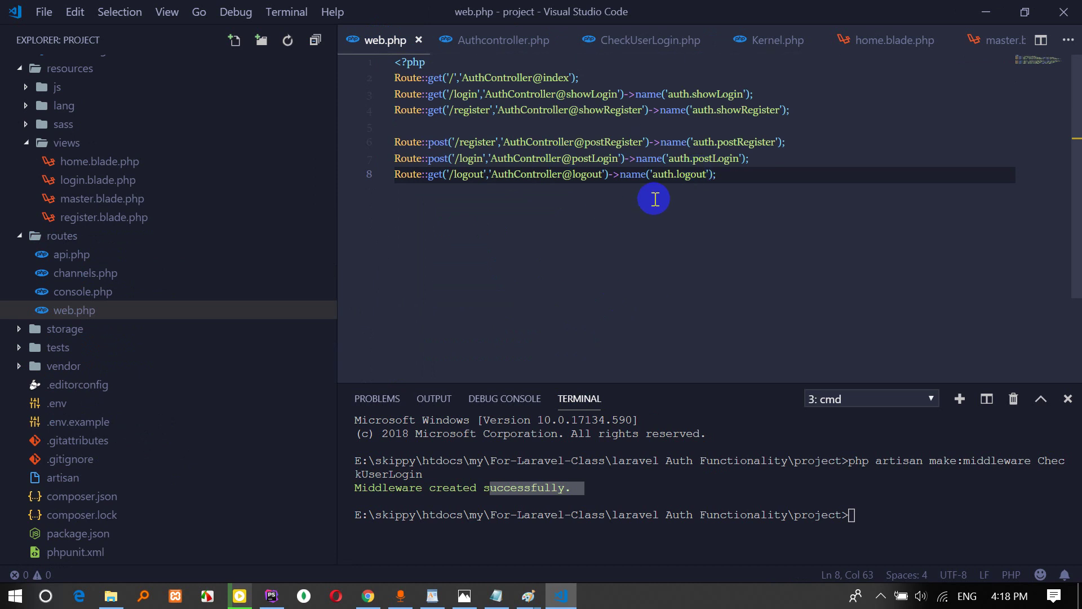
left_click(489, 123)
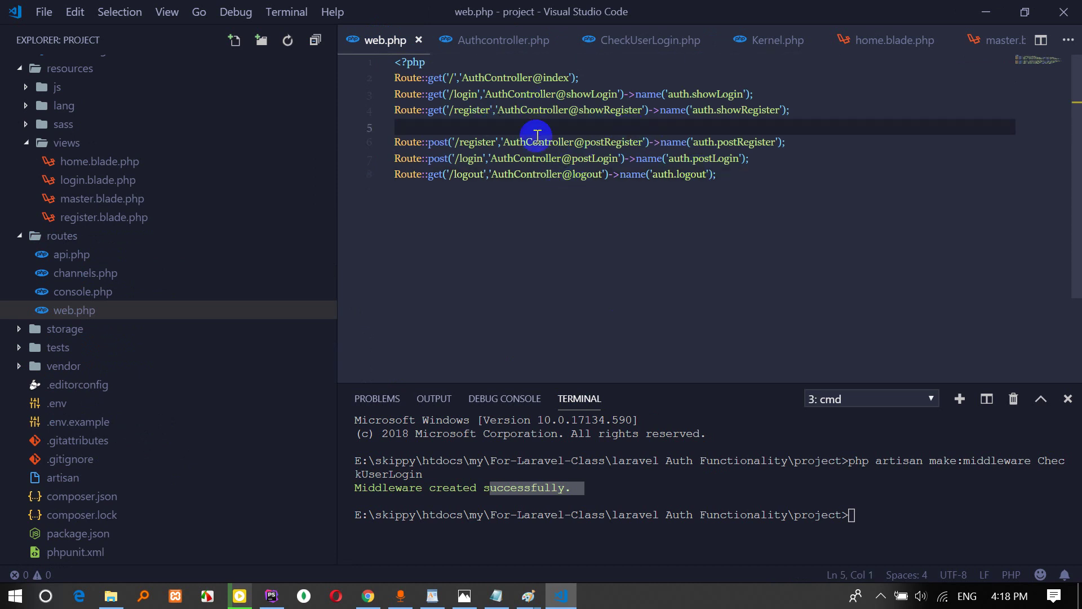
left_click(485, 159)
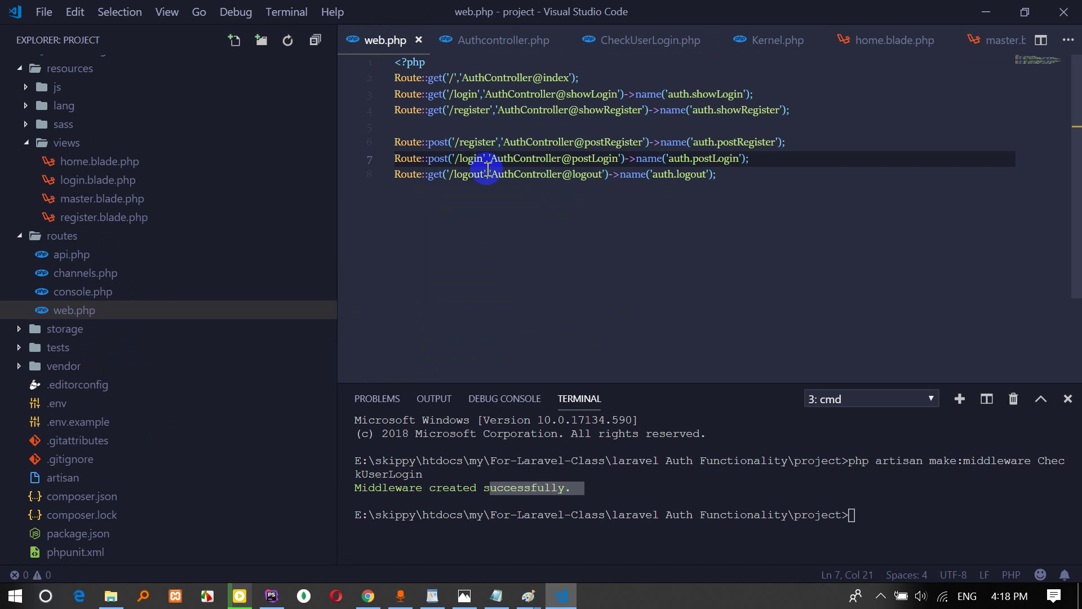
left_click(482, 176)
left_click(445, 77)
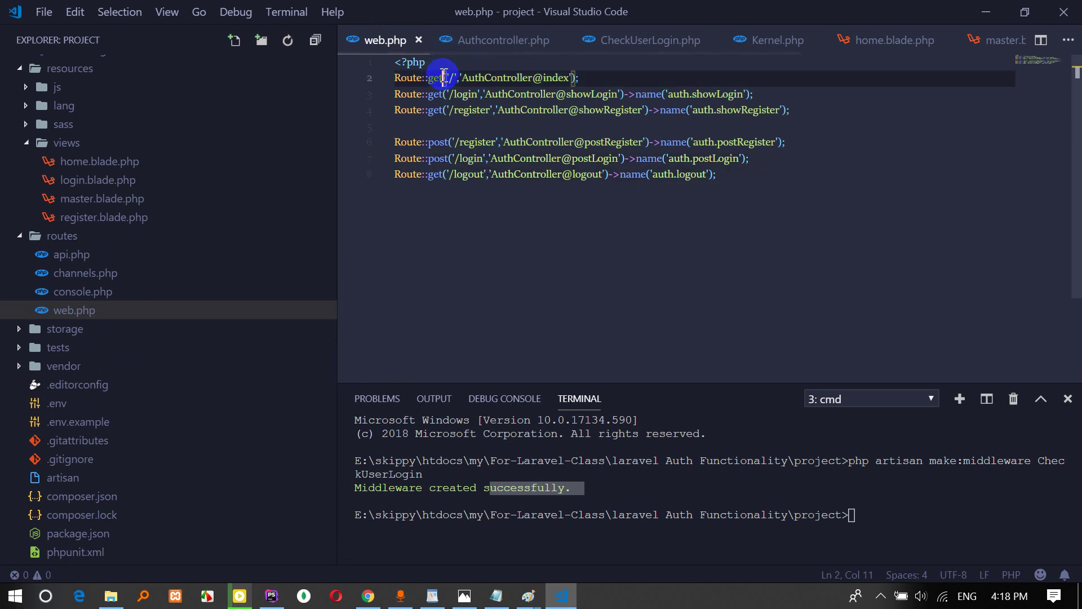
left_click(588, 77)
type("->")
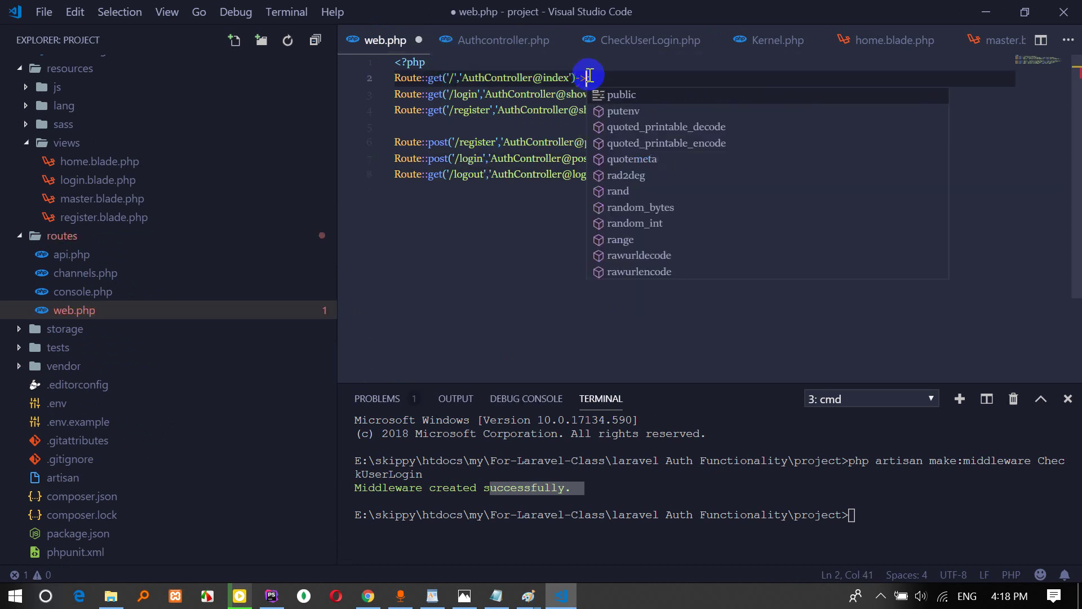
type("mi")
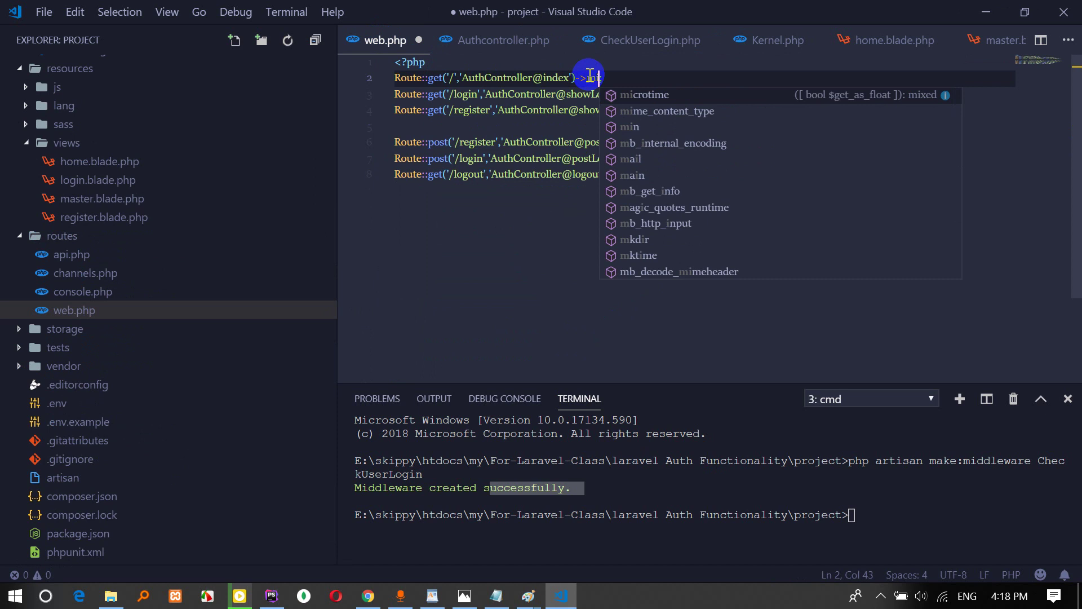
type("ddleware('checkUserLogin")
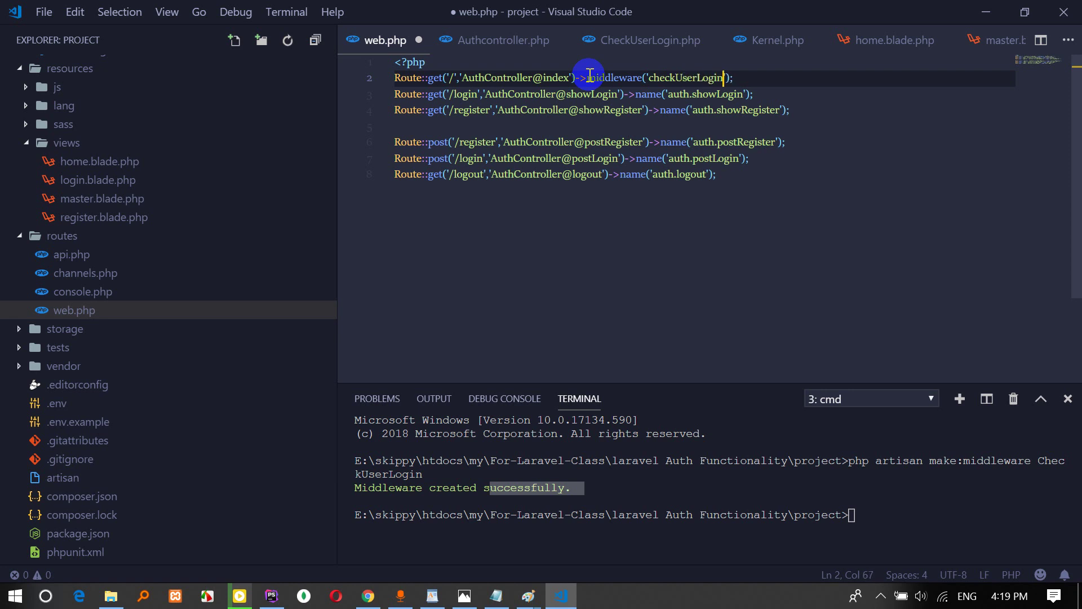
key("ctrl+s")
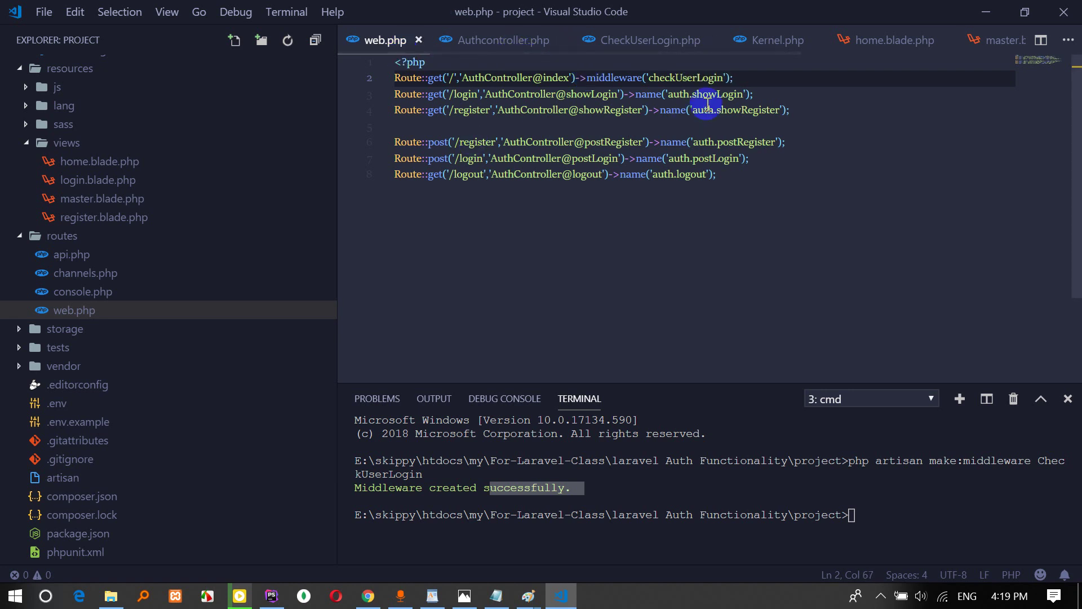
left_click(772, 43)
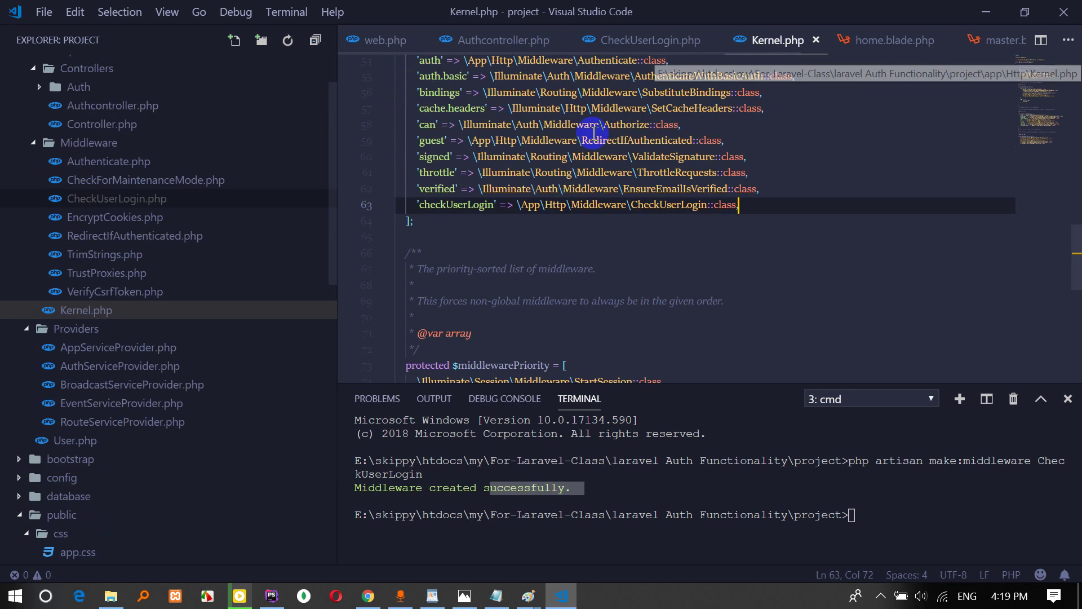
Reload localhost:8000 in Chrome and confirm it redirects to /login.
double_click(455, 204)
key("alt+Tab")
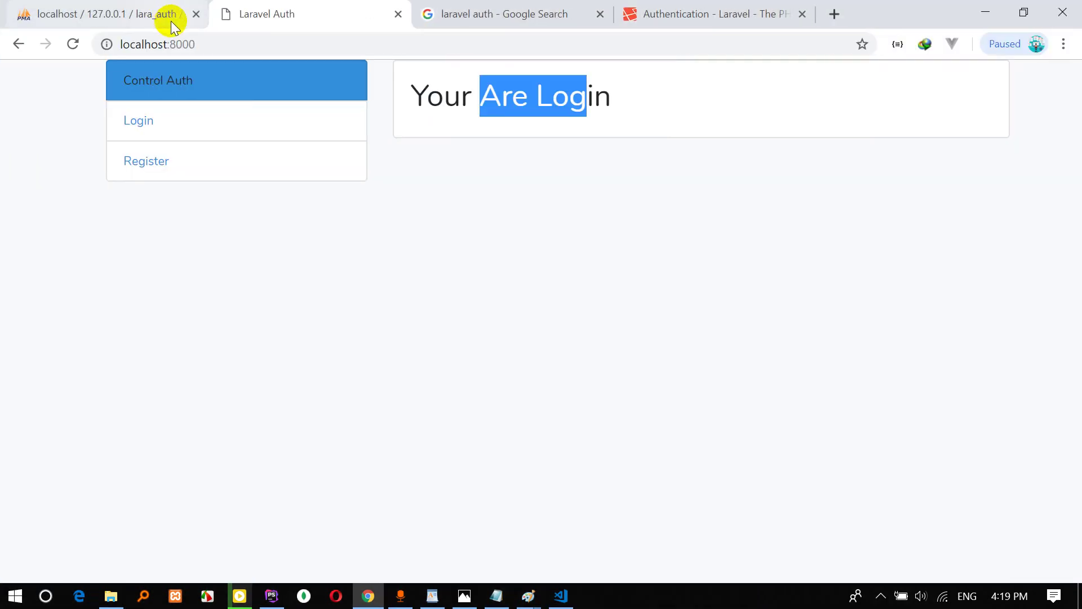
left_click(208, 44)
key("Return")
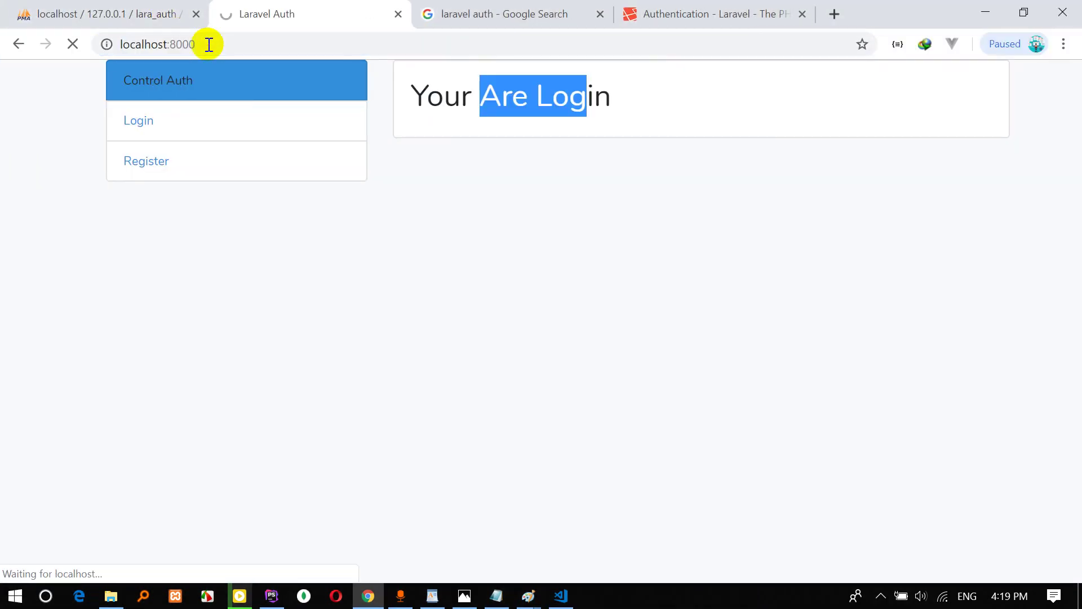
double_click(203, 46)
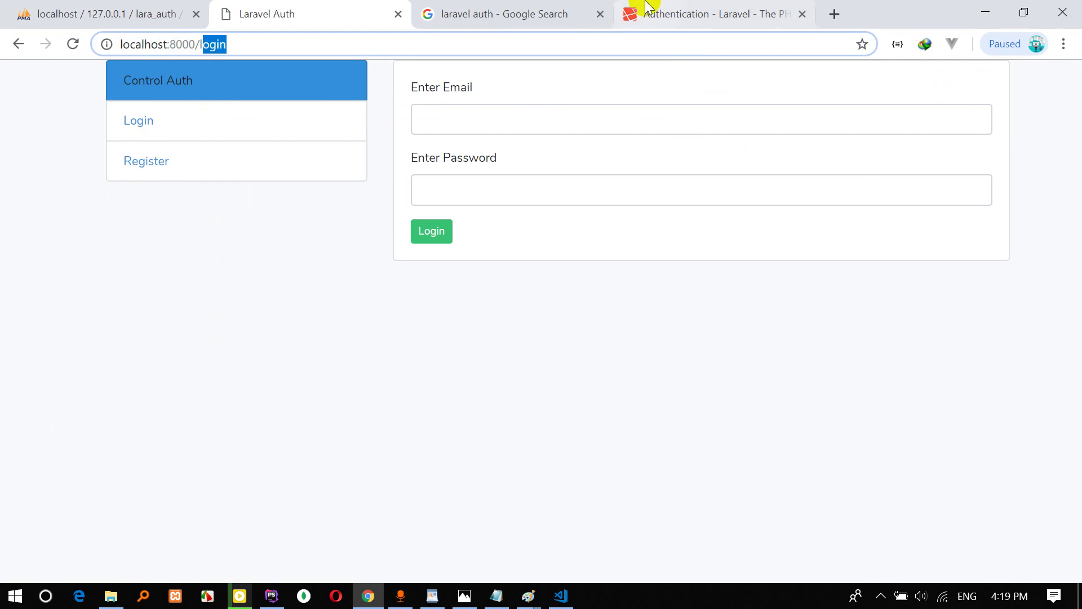
key("BackSpace")
key("Return")
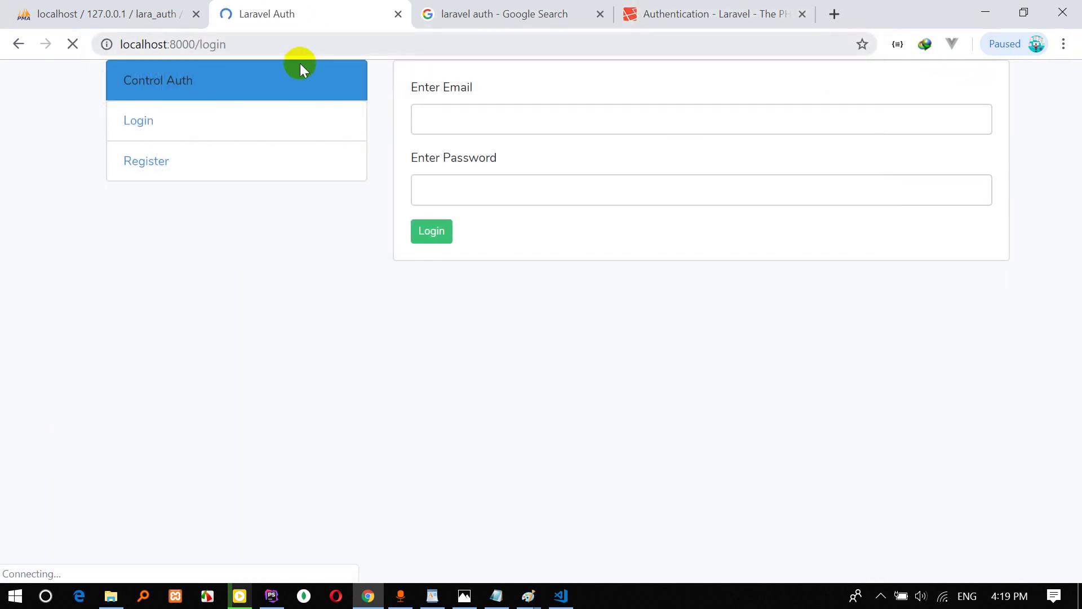
Compare CheckUserLogin's redirect('/login') line with the browser redirecting the home page to /login.
key("alt+Tab")
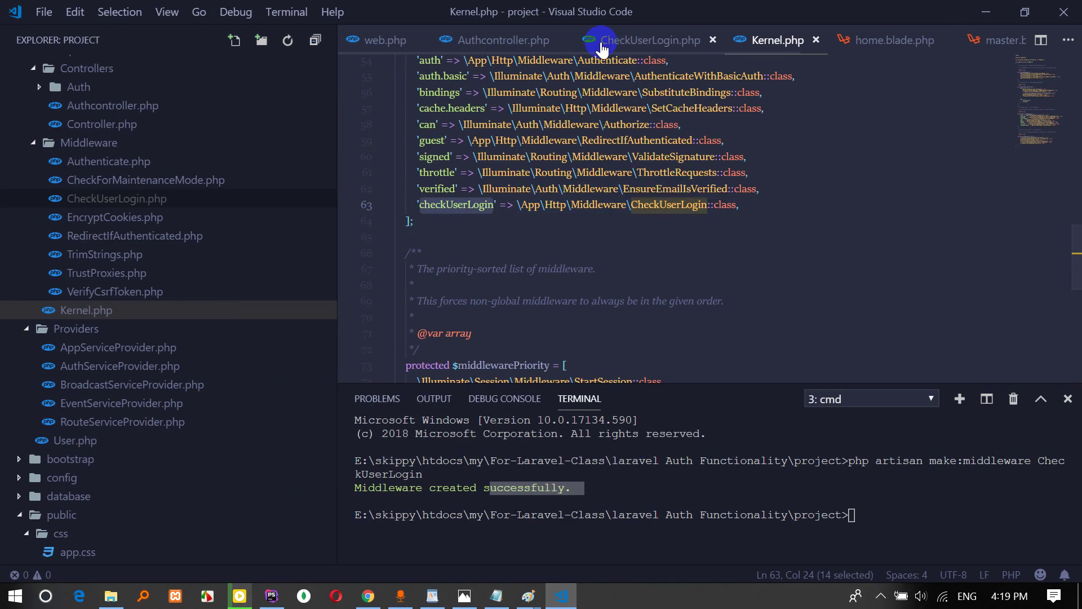
left_click(630, 43)
scroll(524, 288, "down", 1)
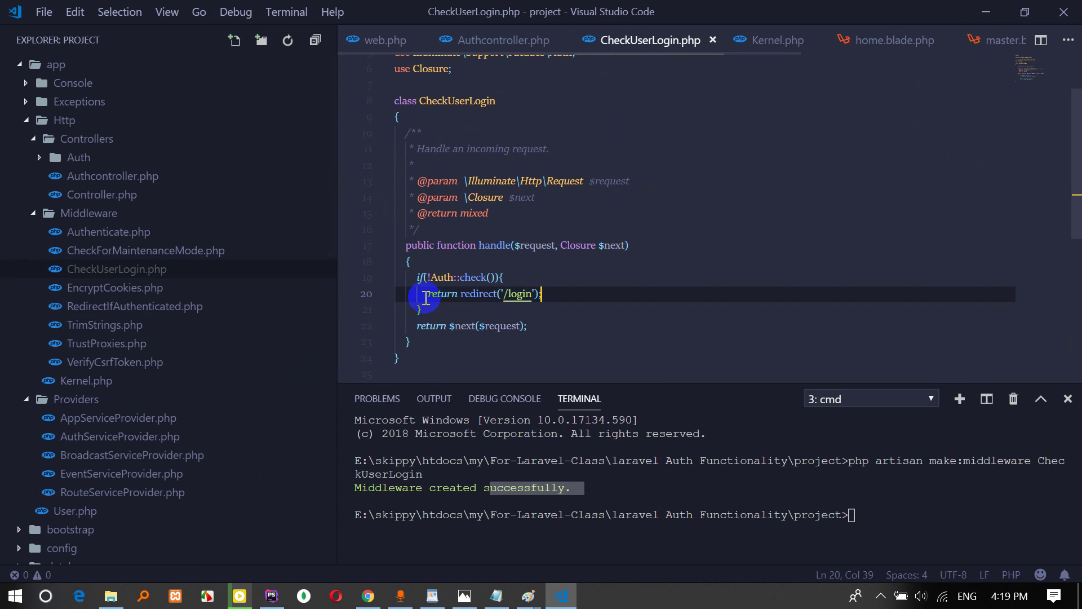
left_click_drag(425, 294, 545, 296)
key("alt+Tab")
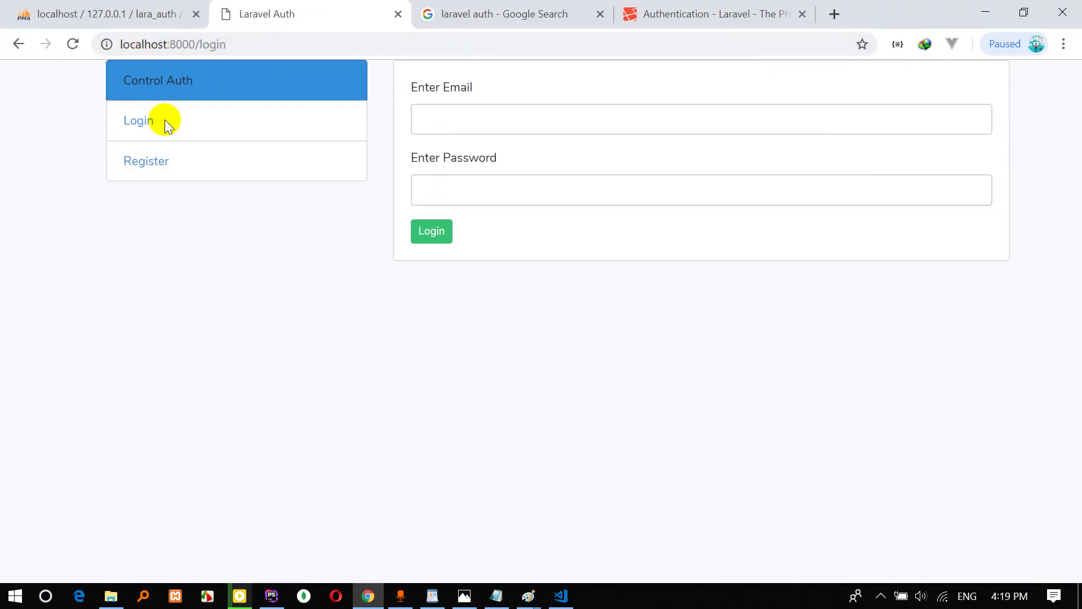
left_click_drag(200, 44, 288, 48)
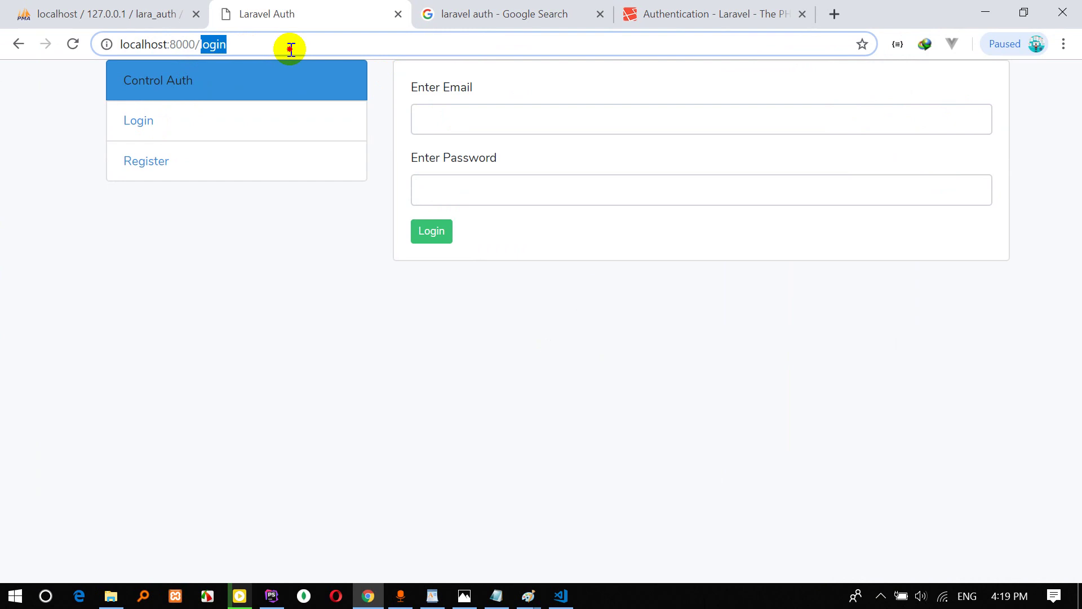
key("BackSpace")
key("Return")
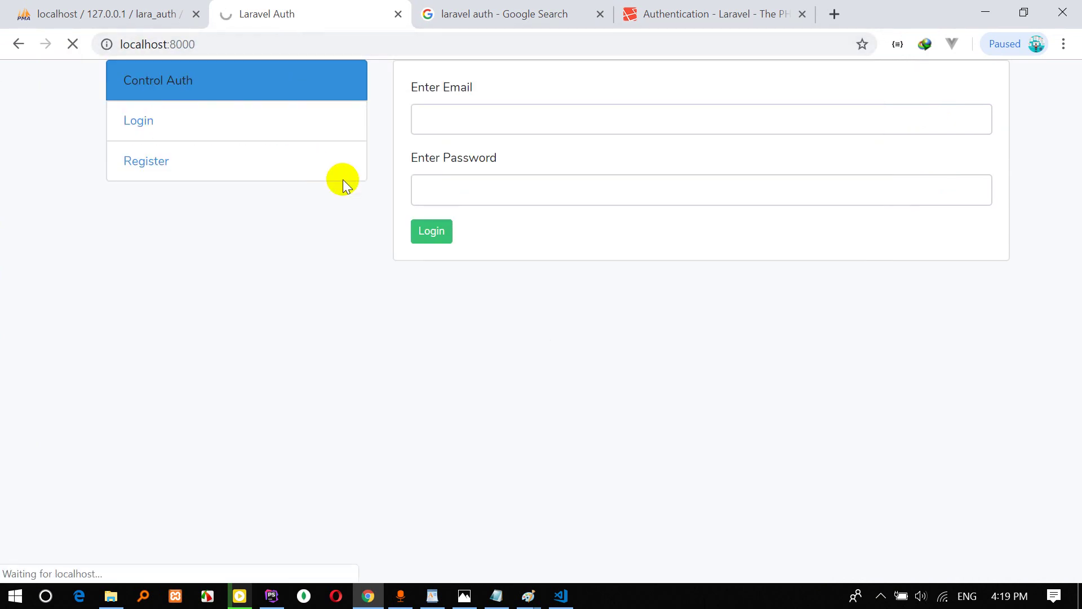
left_click_drag(203, 45, 295, 44)
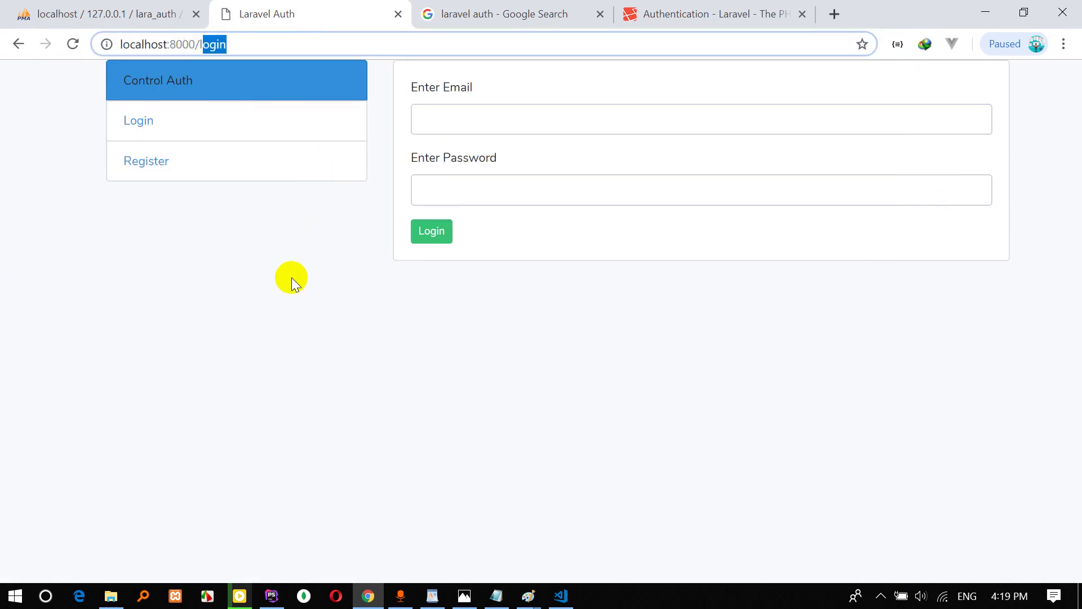
key("alt+Tab")
left_click(519, 278)
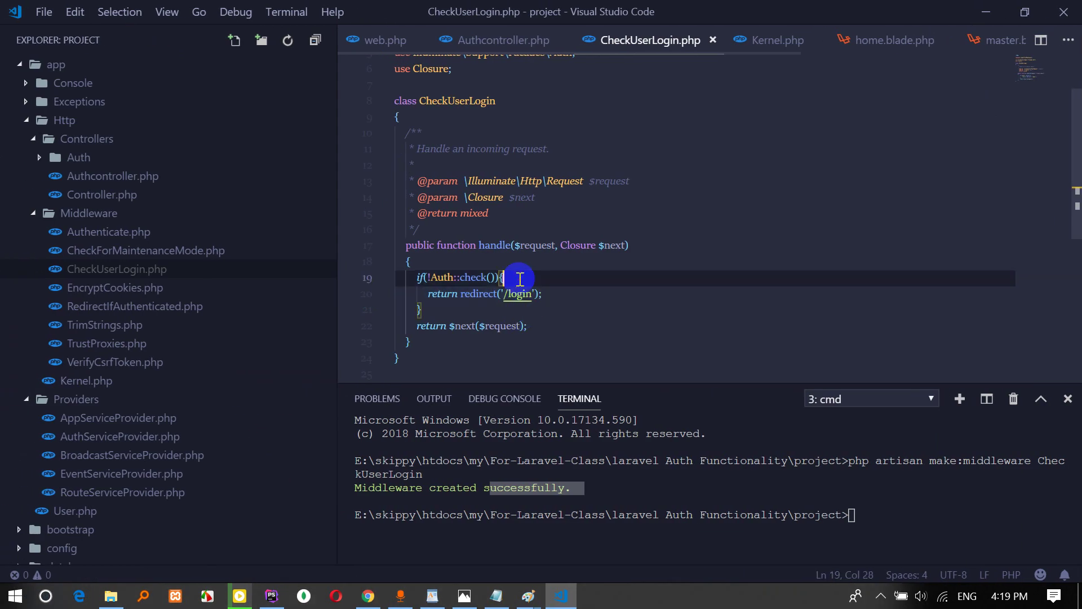
left_click(446, 310)
scroll(524, 307, "down", 1)
scroll(538, 256, "up", 1)
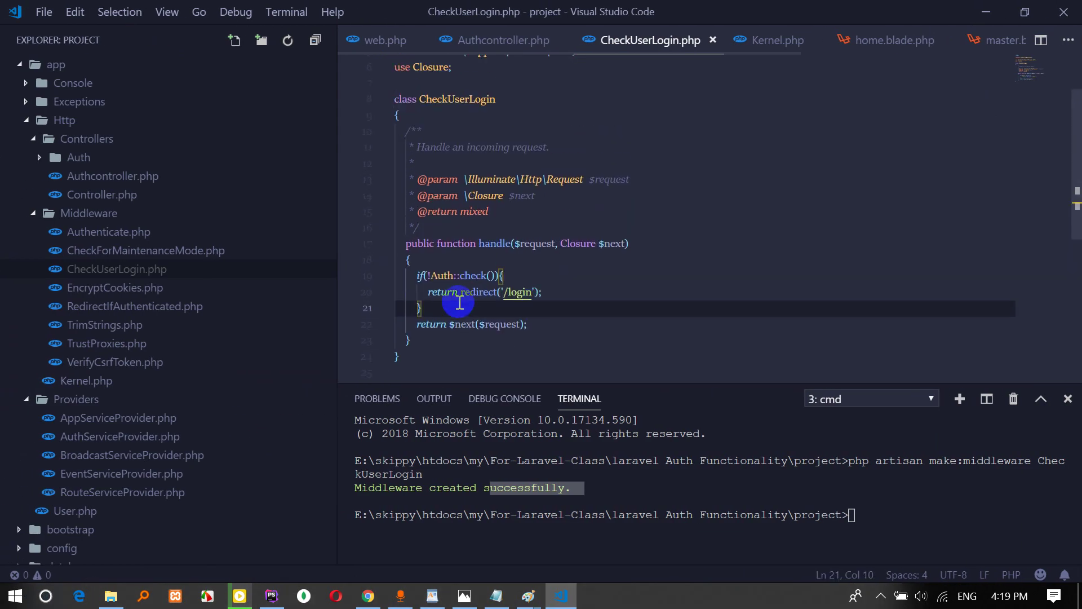
scroll(507, 298, "down", 1)
Log in on the login page using the saved autofill email and password.
key("alt+Tab")
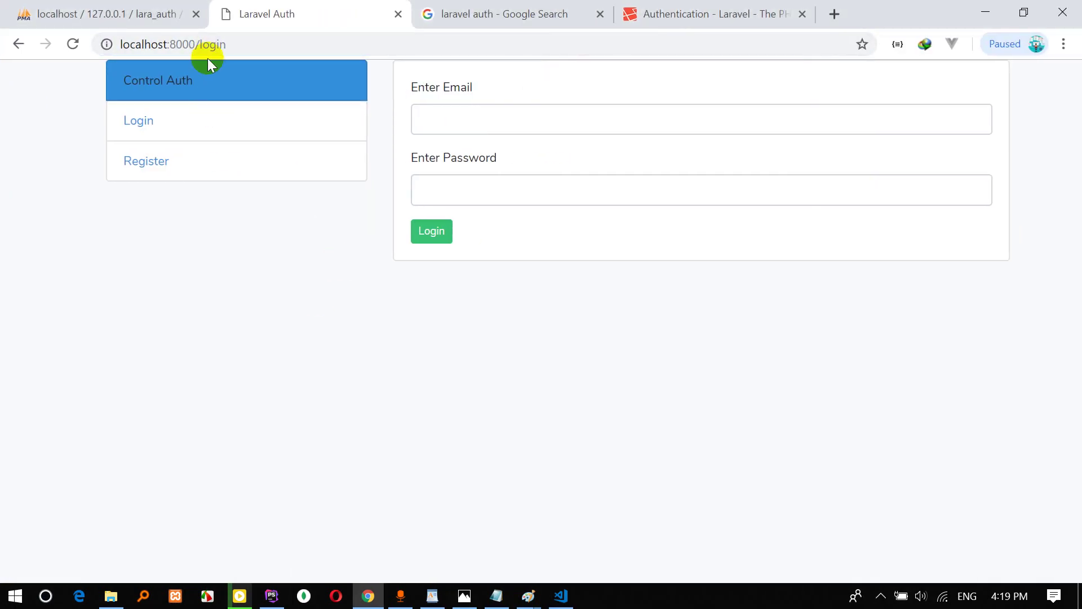
left_click(136, 121)
left_click(473, 133)
type("myo")
key("Down")
key("Return")
key("Tab")
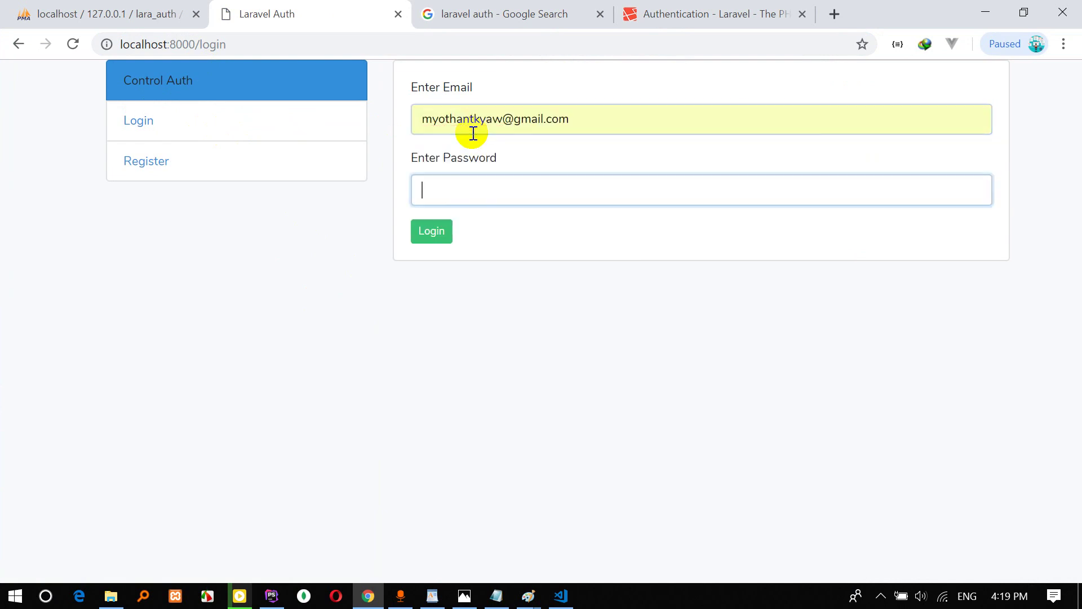
type("myoth")
key("Down")
key("Return")
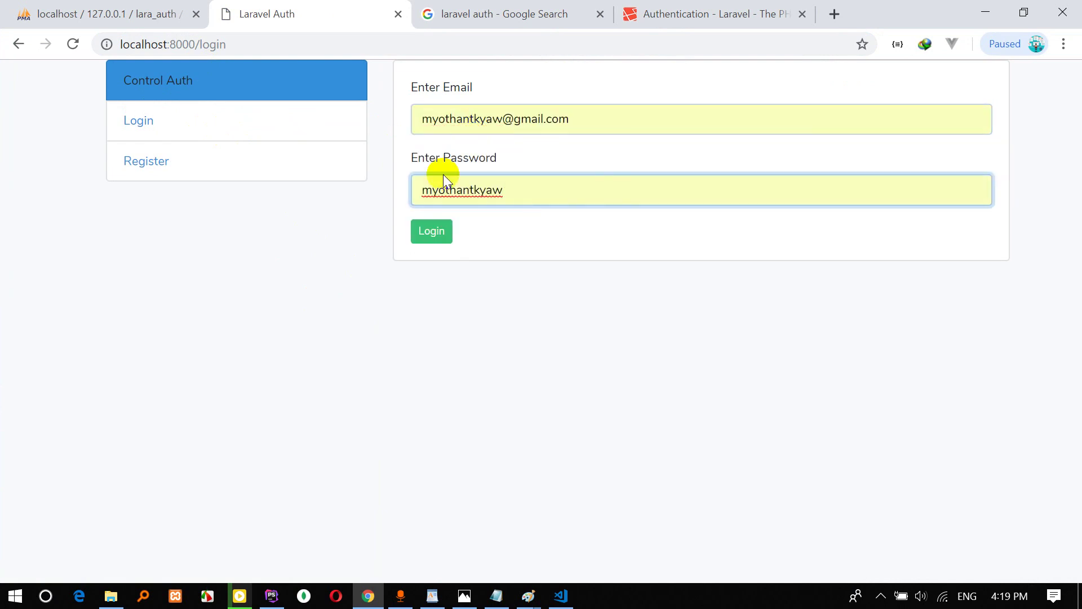
left_click(433, 234)
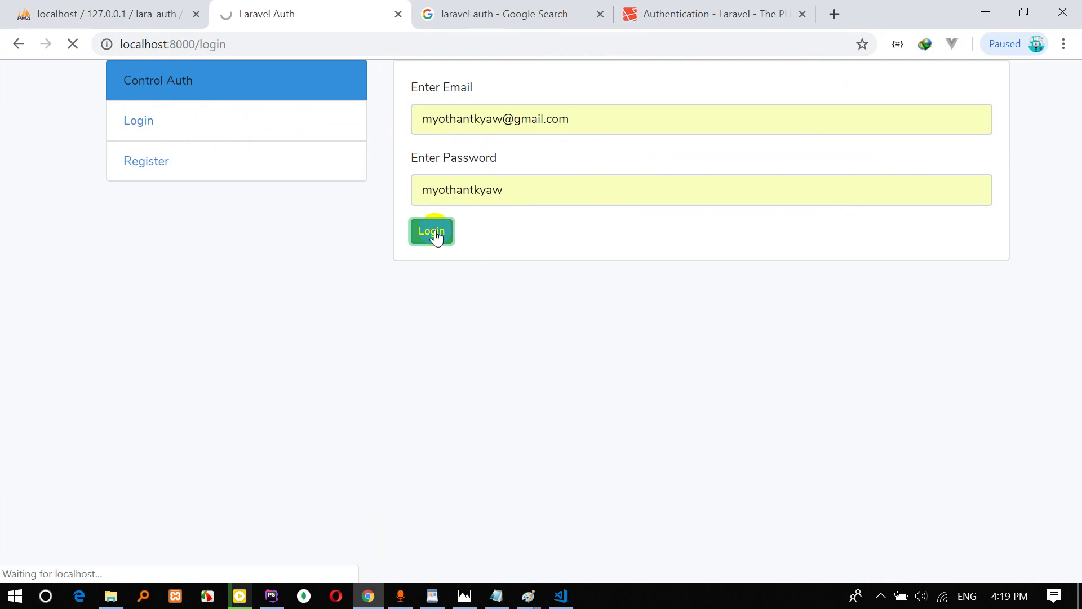
Highlight the 'Your Are Login' heading on the logged-in home page.
left_click_drag(448, 97, 633, 96)
left_click(636, 98)
left_click(265, 81)
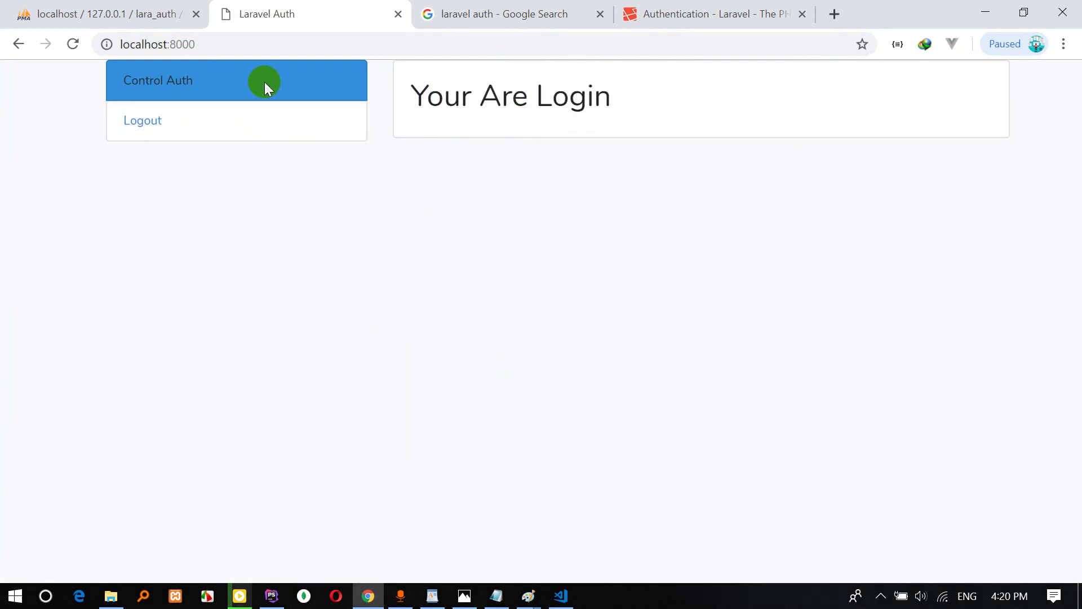
left_click(261, 48)
left_click_drag(427, 100, 615, 96)
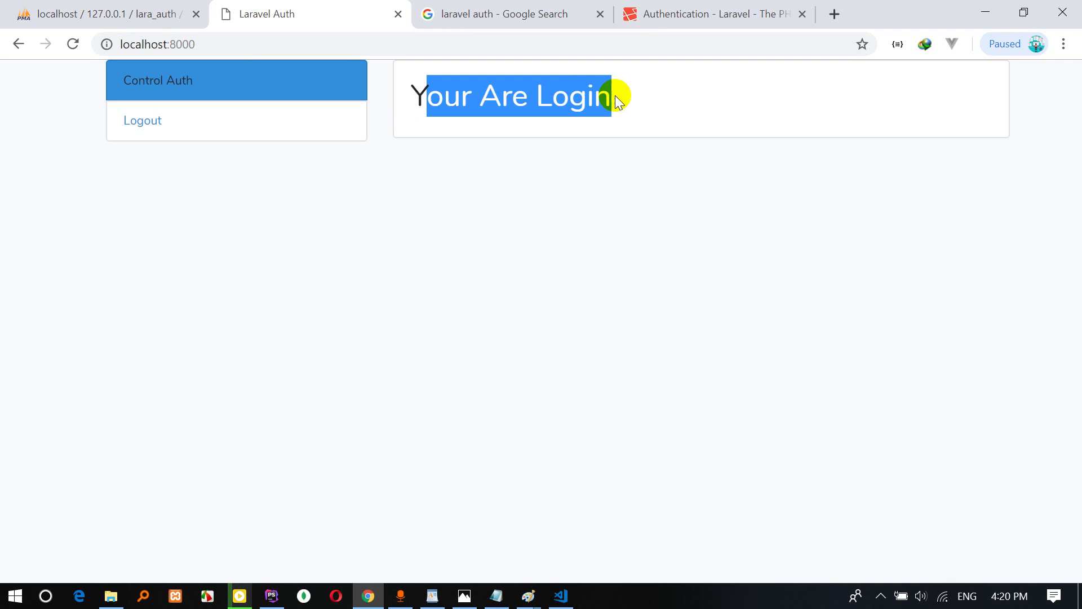
Navigate to localhost:8000/login and select 'login' in the address bar.
left_click(377, 45)
type("/login")
key("Return")
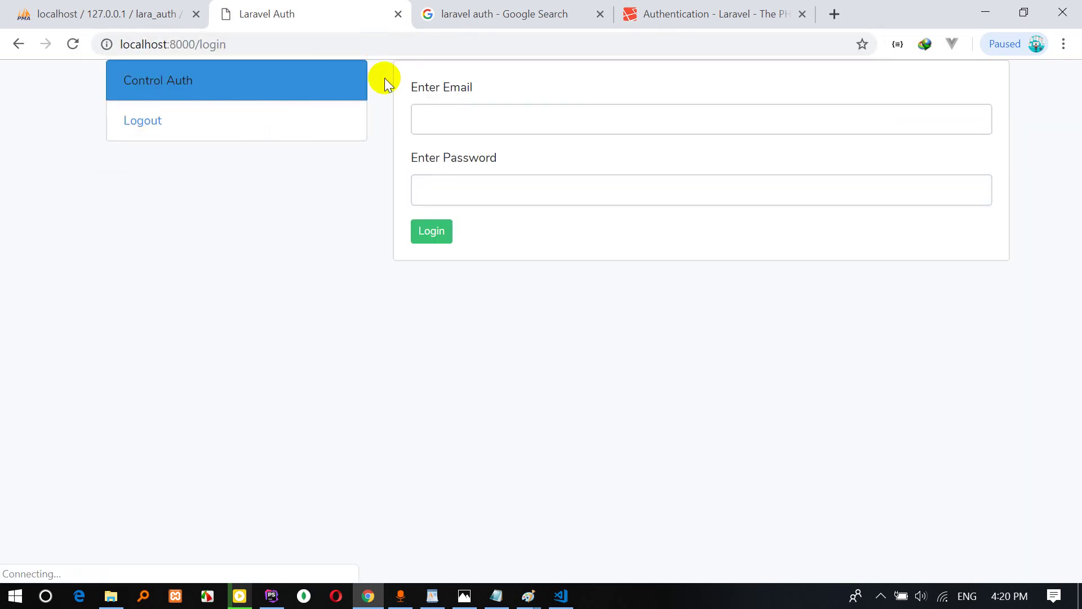
left_click(465, 119)
left_click(297, 201)
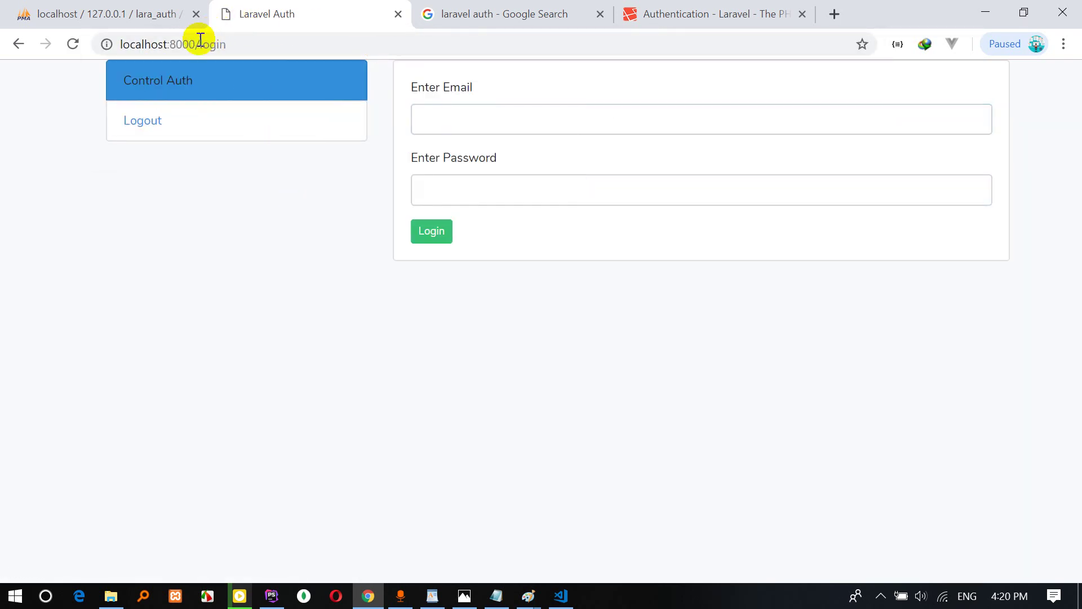
left_click_drag(199, 42, 277, 43)
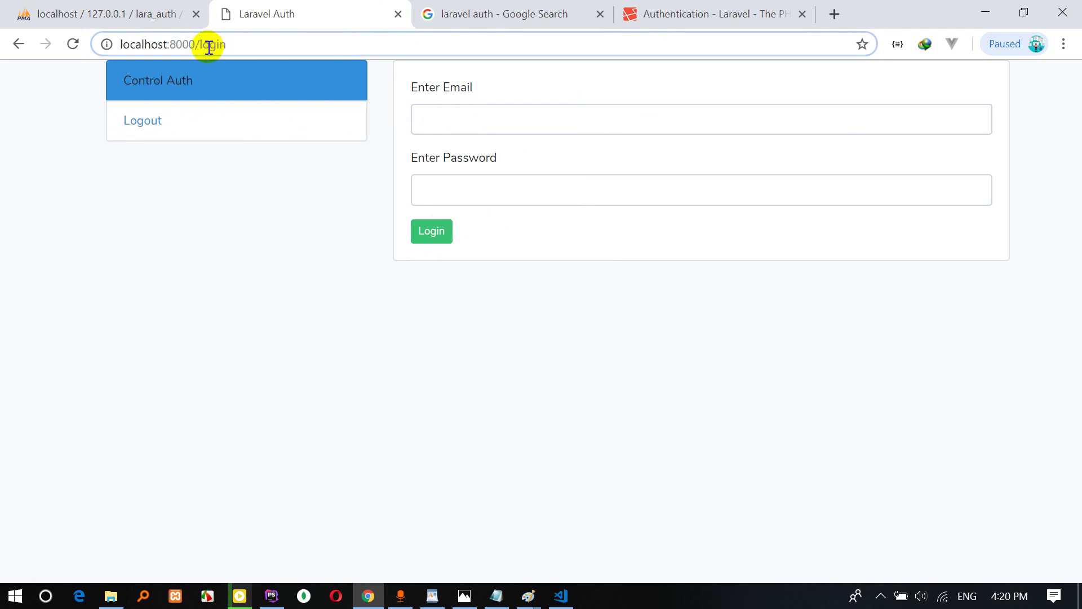
left_click_drag(201, 44, 206, 44)
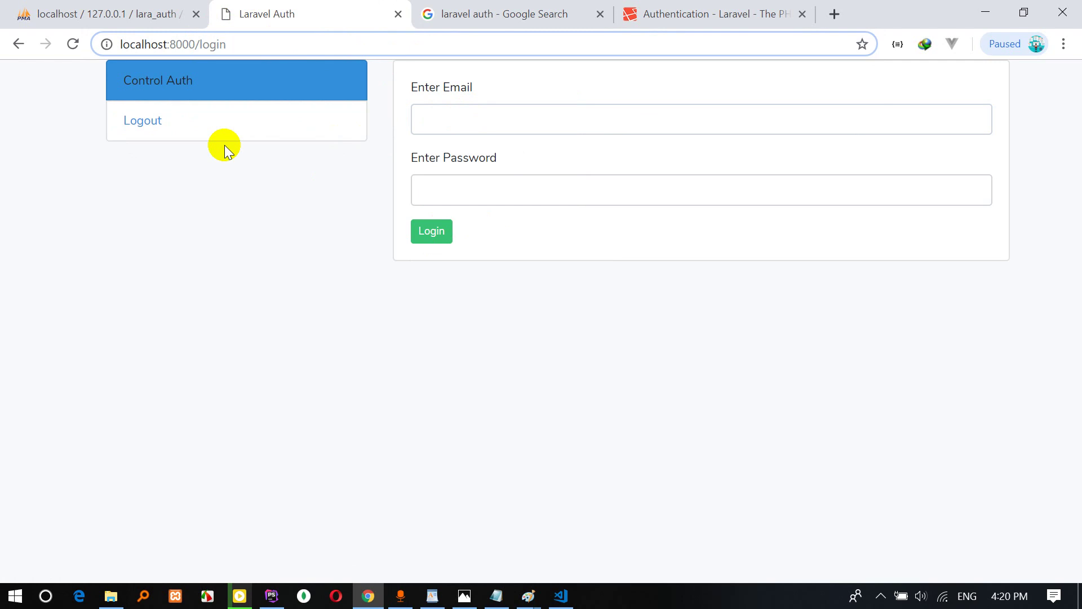
left_click_drag(524, 109, 641, 107)
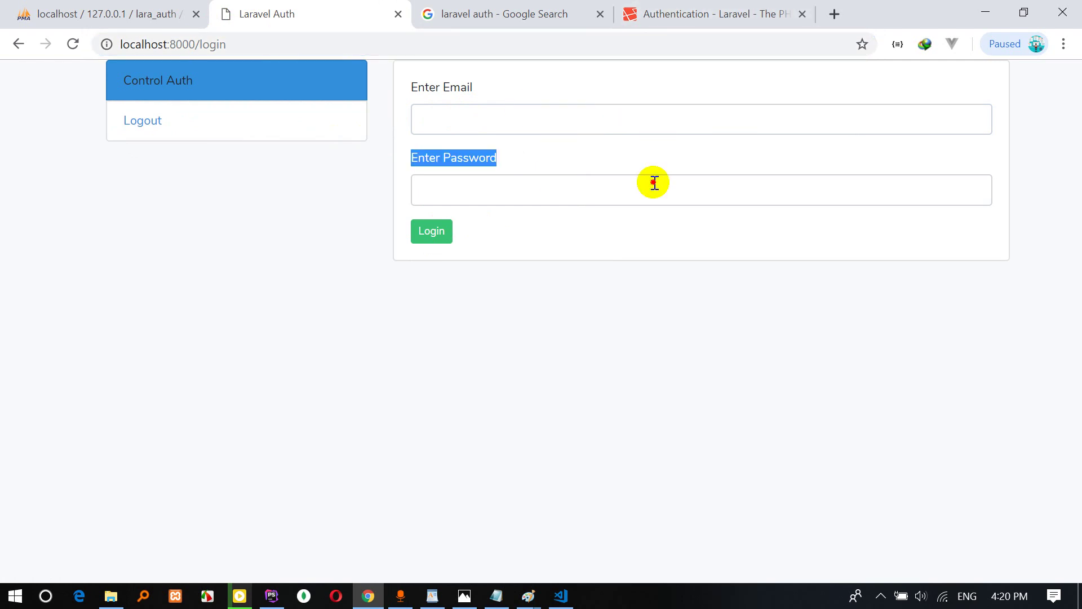
left_click(567, 228)
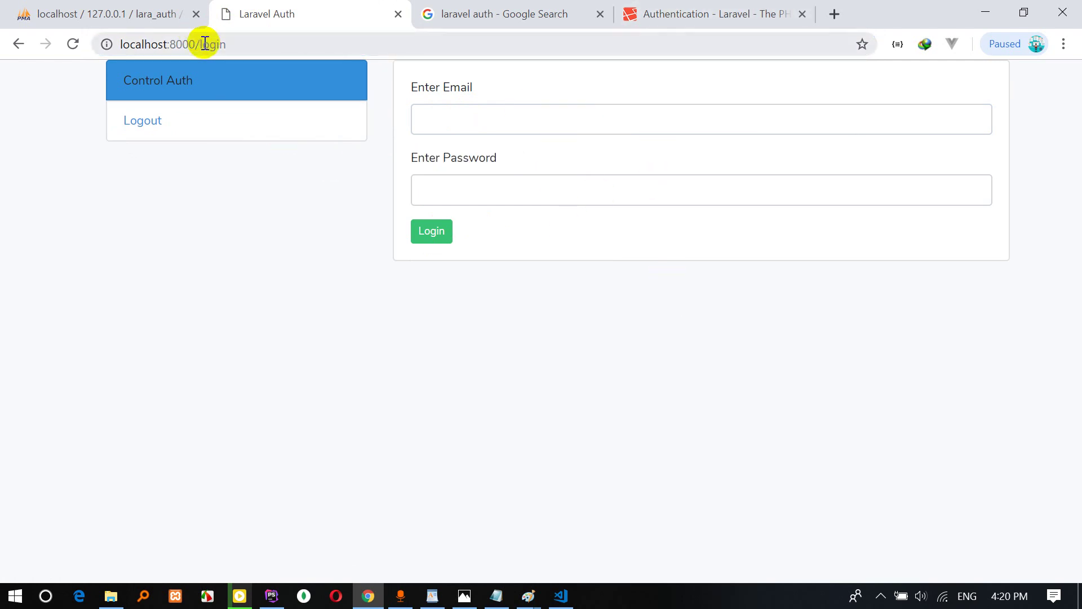
left_click_drag(203, 44, 231, 44)
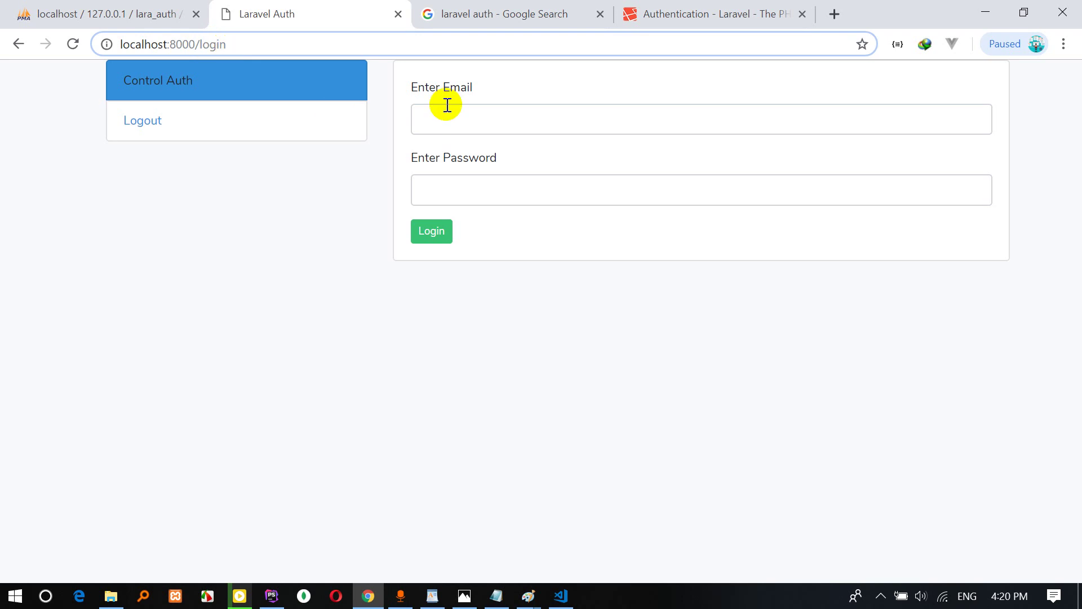
left_click_drag(201, 44, 282, 43)
Generate the CheckUserNotLogin middleware with 'php artisan make:middleware CheckUserNotLogin' in the terminal.
left_click(292, 249)
key("alt+Tab")
left_click(628, 537)
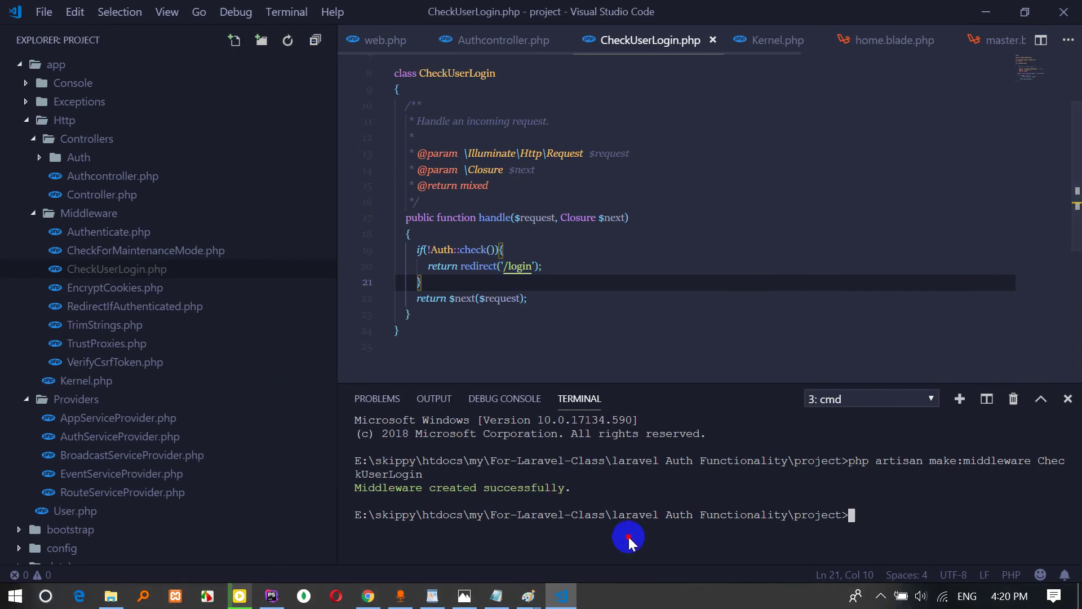
type("php artisan make:middleware CheckUserNotLogin")
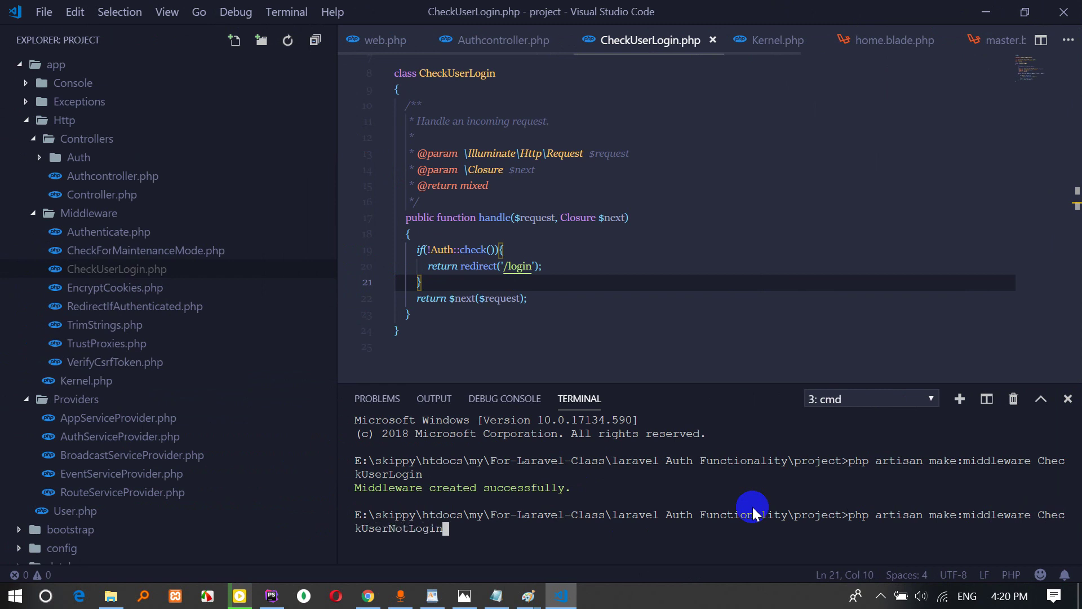
key("Return")
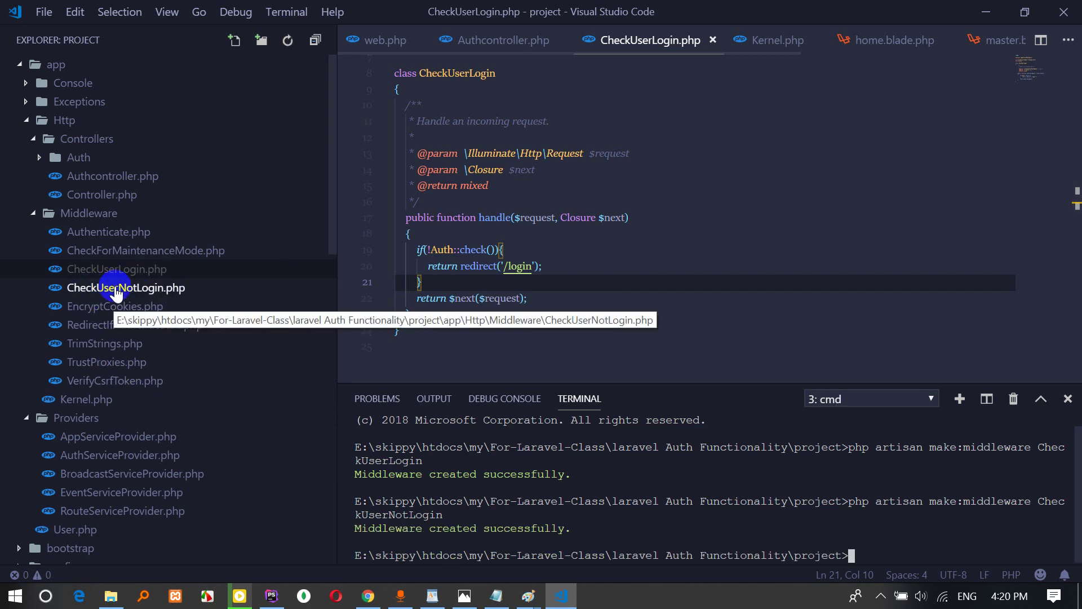
In Kernel.php, duplicate the checkUserLogin line, rename the copy's alias, and save.
left_click(86, 399)
left_click_drag(745, 207, 390, 206)
key("ctrl+c")
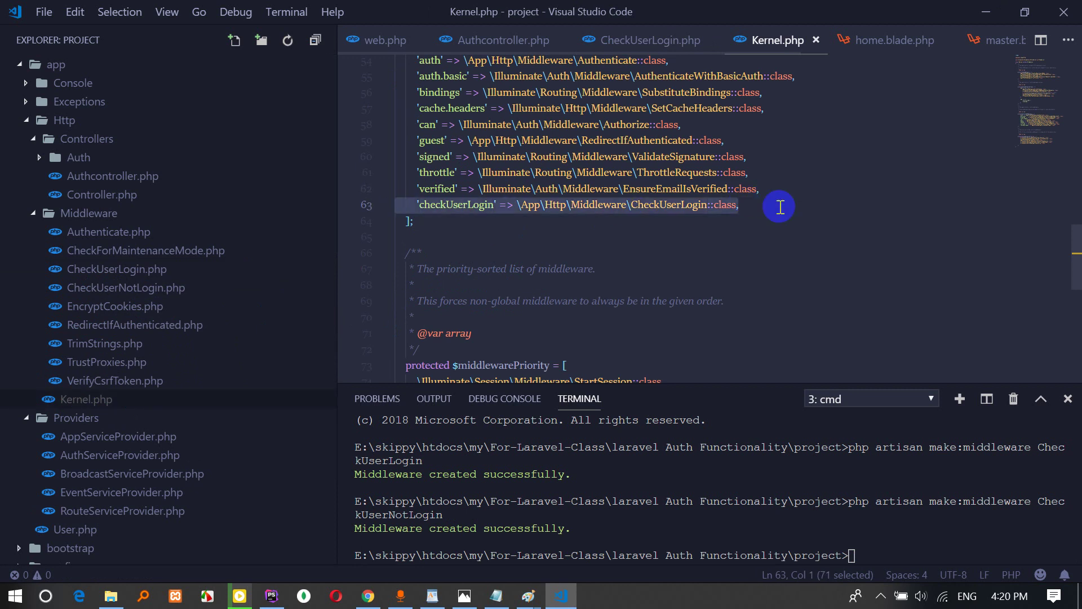
left_click(779, 206)
key("Return")
key("ctrl+v")
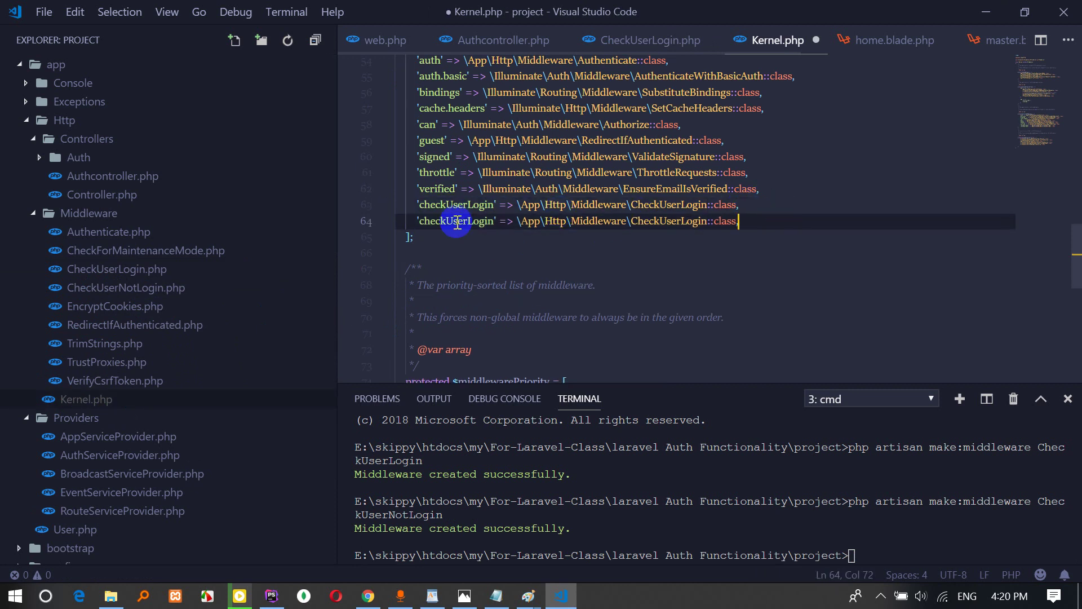
double_click(457, 223)
key("Right")
key("BackSpace")
key("BackSpace")
key("BackSpace")
key("BackSpace")
key("BackSpace")
type("NotLogin")
key("ctrl+s")
Point the new alias to CheckUserNotLogin::class and save Kernel.php.
double_click(704, 222)
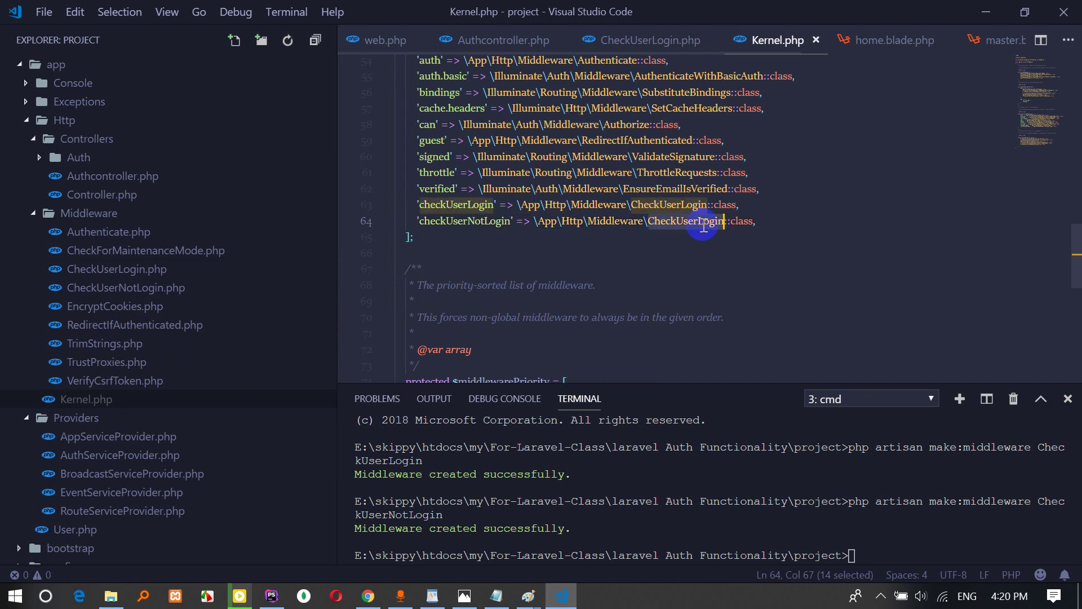
type("Check")
key("Down")
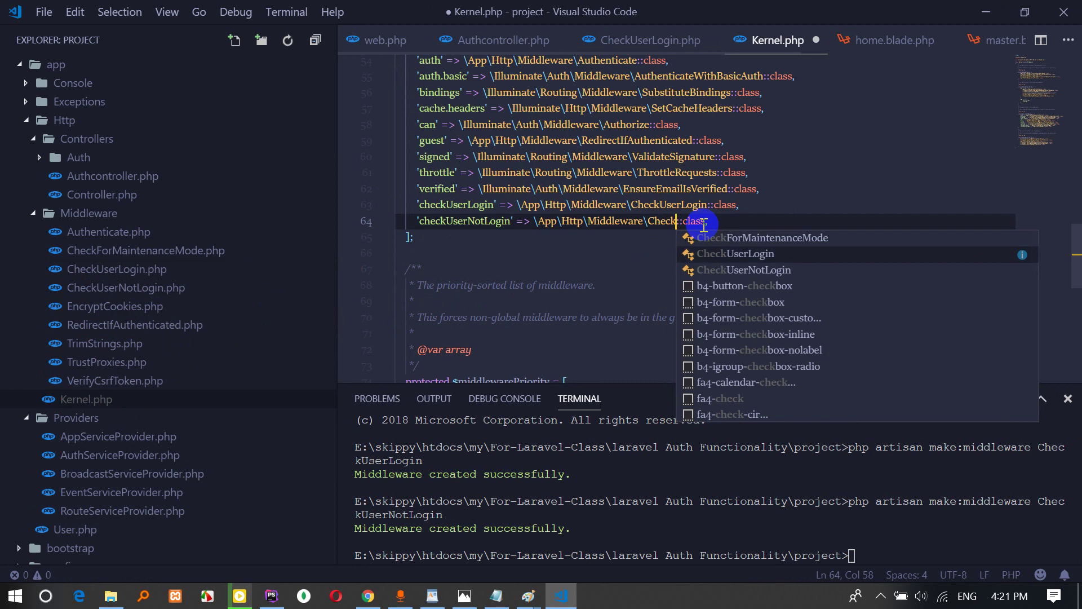
key("Down")
key("Return")
key("ctrl+s")
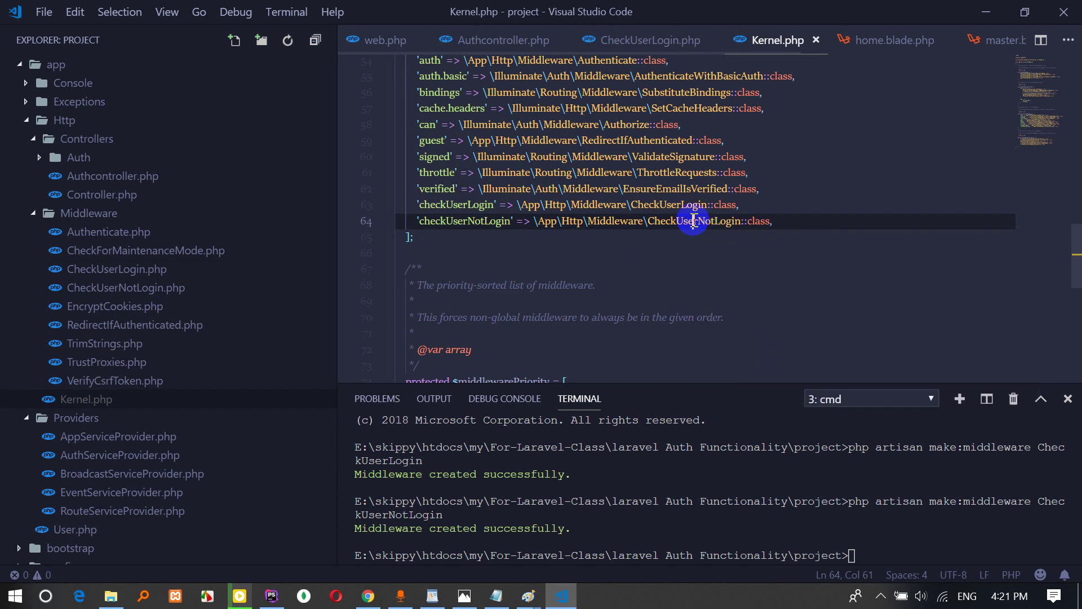
left_click(692, 222)
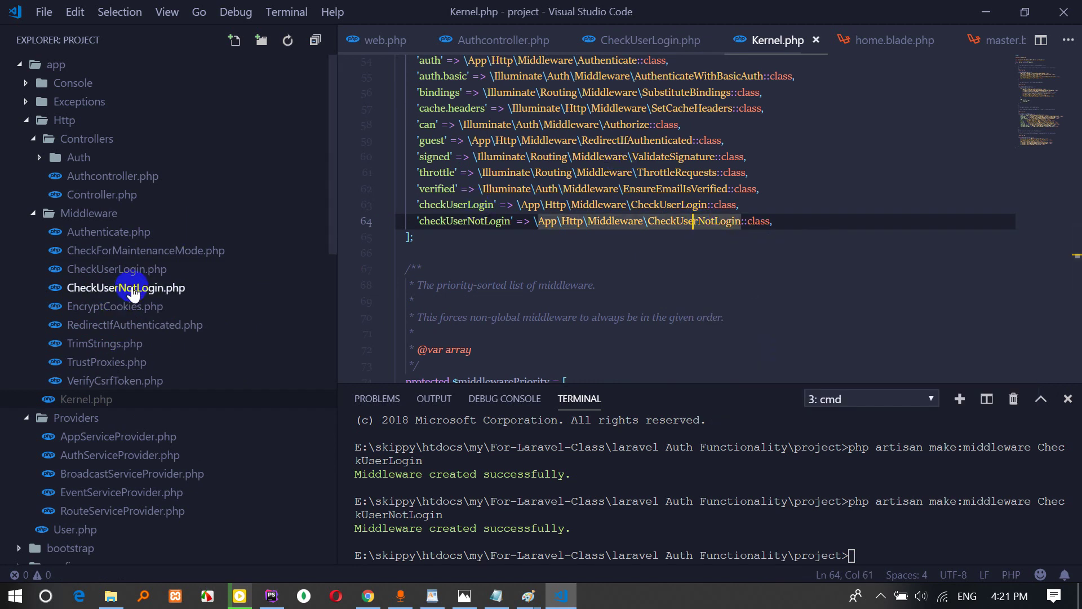
Add 'use Illuminate\Support\Facades\Auth;' to CheckUserNotLogin.php and save.
left_click(81, 287)
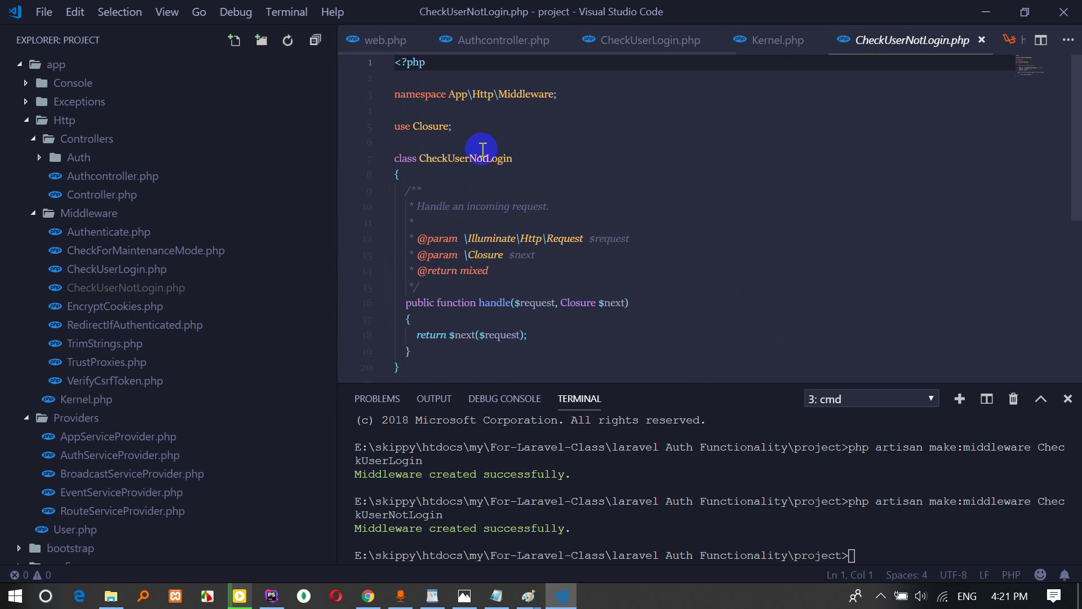
left_click(479, 128)
key("Return")
key("Return")
type("use")
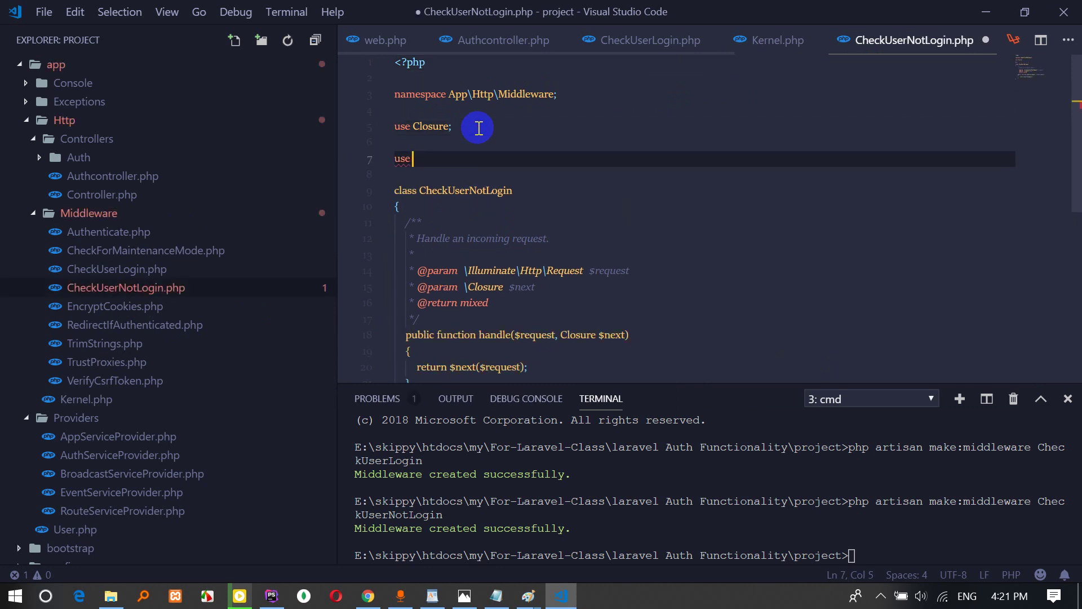
type("Illu")
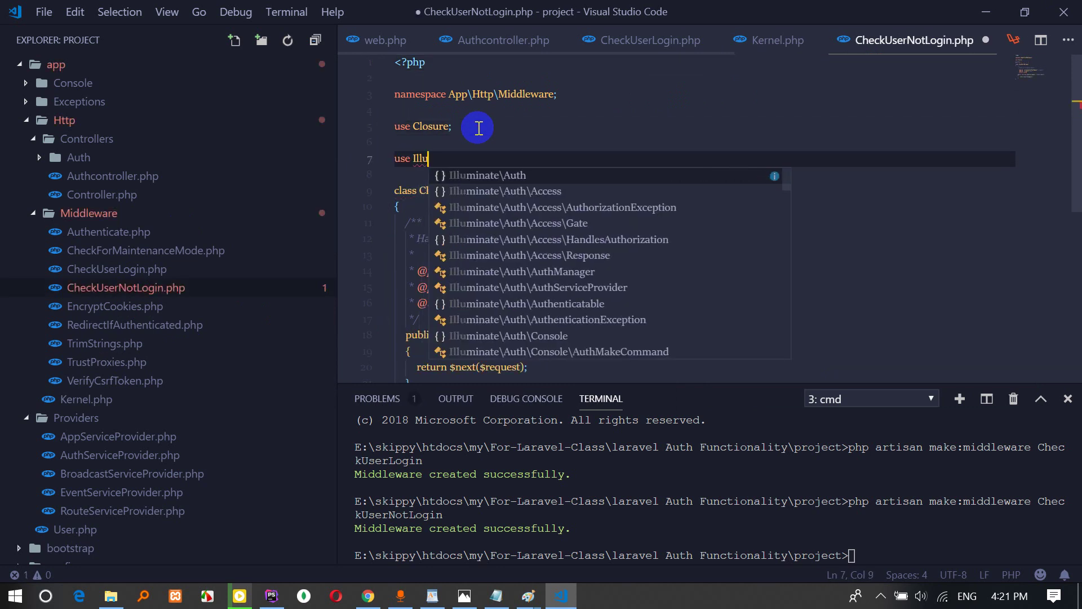
type("minate\\Auth")
type("Su")
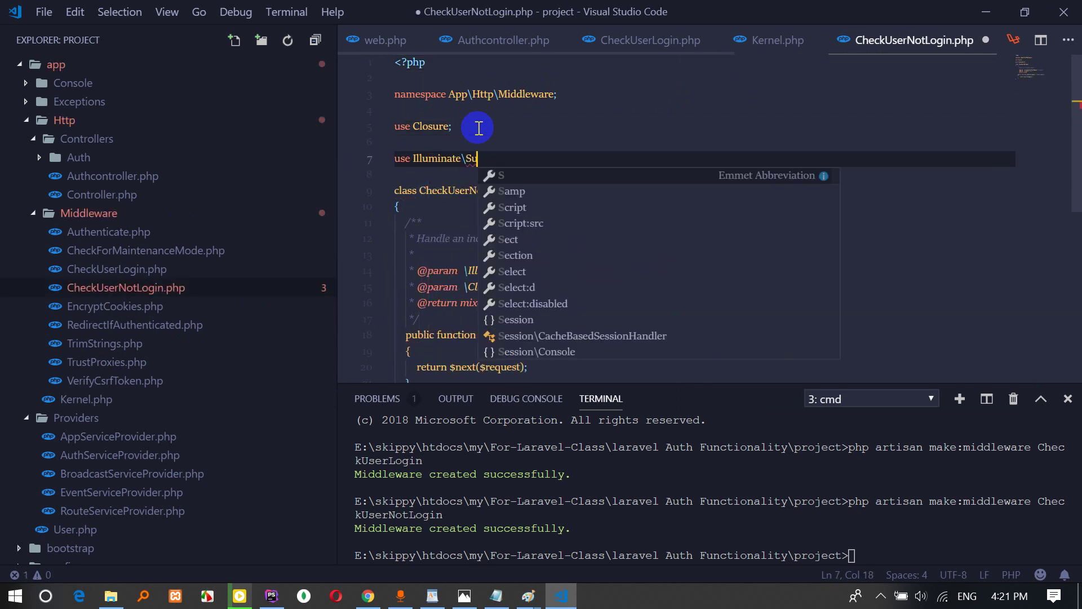
type("pport\\Facades\\Auth;")
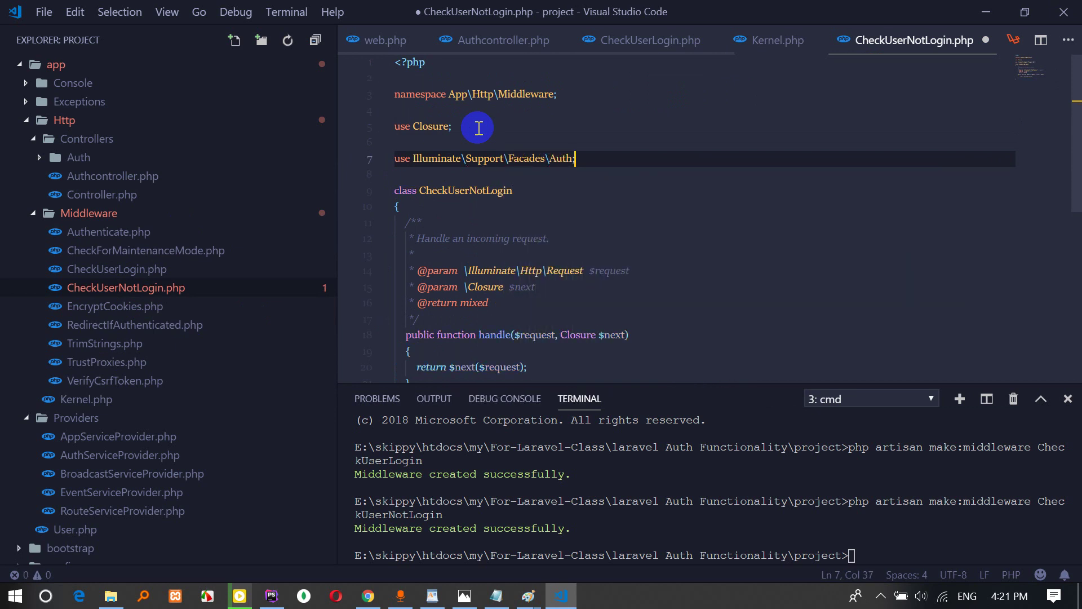
key("ctrl+s")
scroll(502, 294, "down", 2)
scroll(502, 294, "down", 1)
Add if (Auth::check()) { return redirect('/'); } to handle() and save.
left_click(448, 218)
key("Return")
type("if(Auth::check()){")
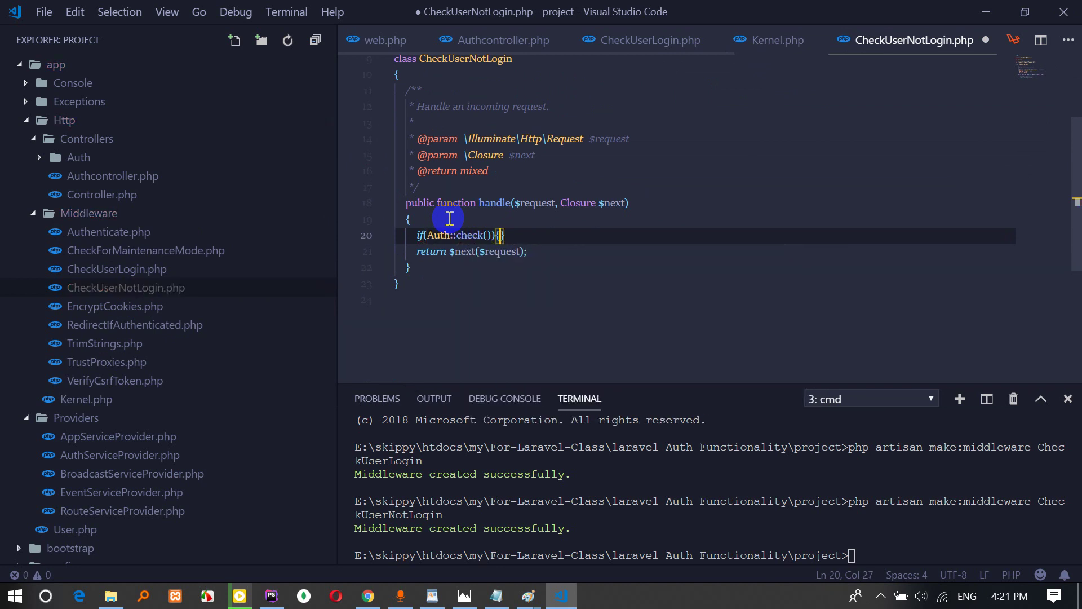
key("Return")
type("re")
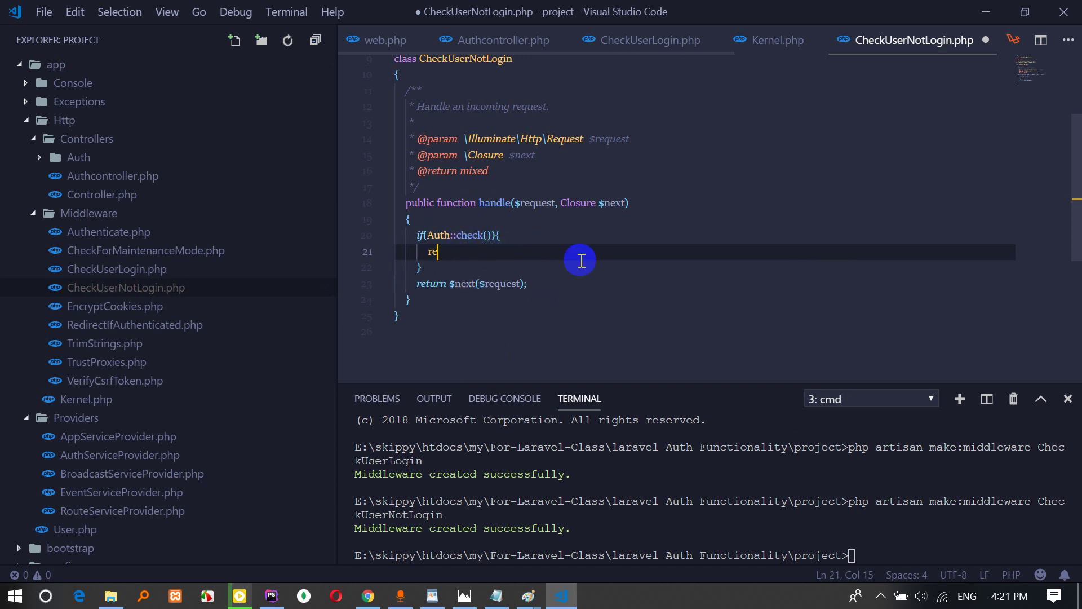
type("turn redir")
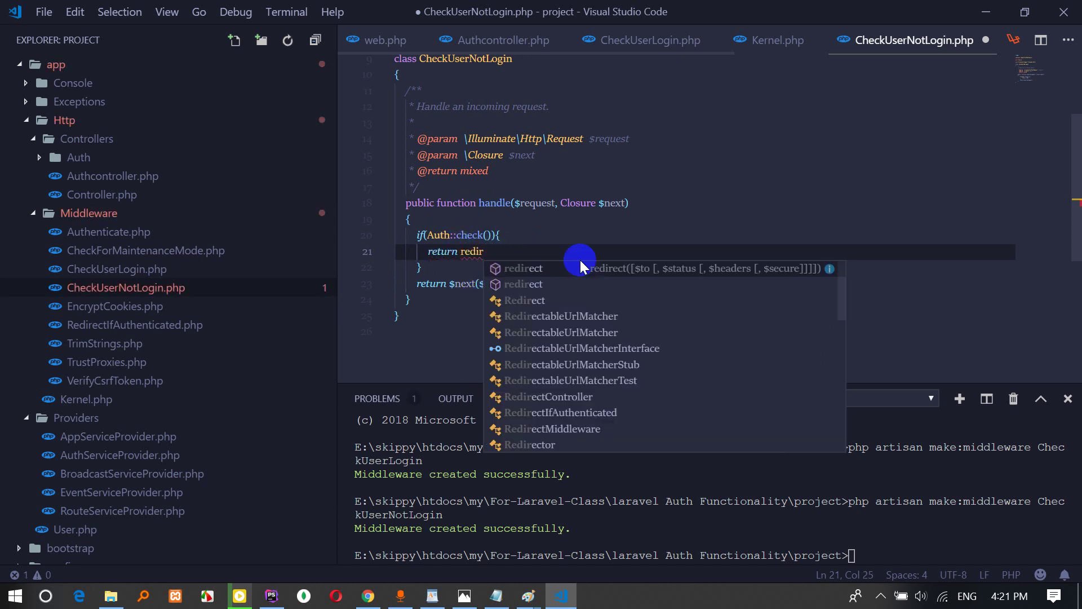
type("ect('/');")
key("ctrl+s")
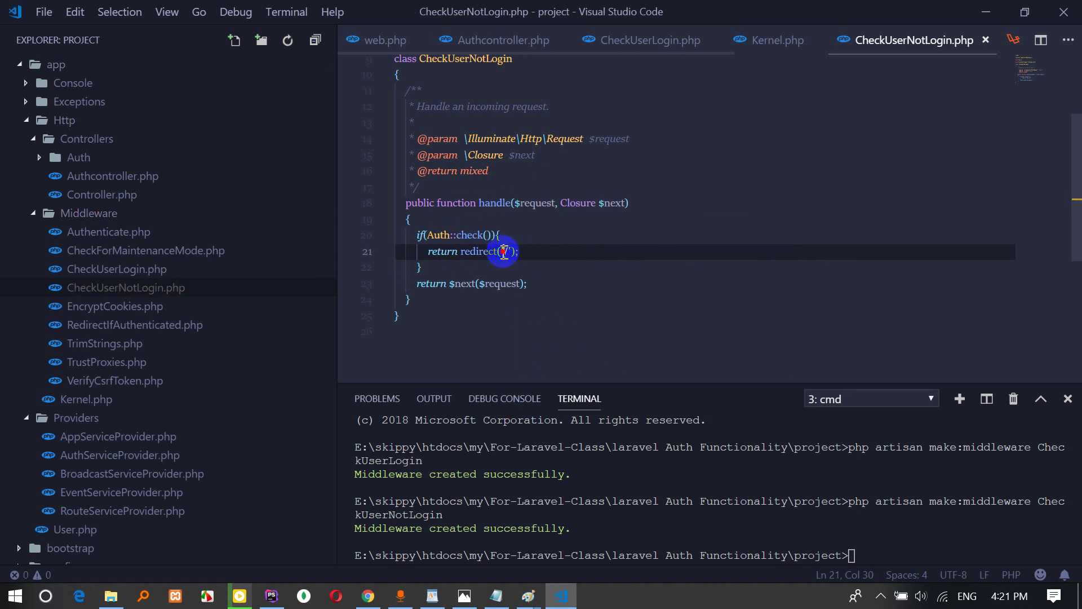
type("/")
left_click(546, 251)
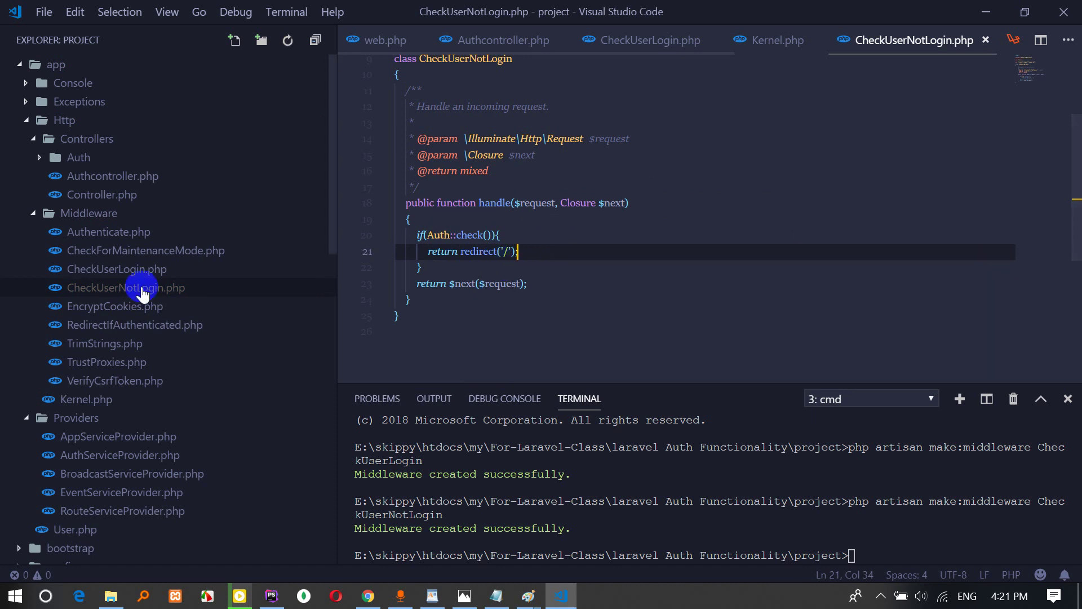
Append ->middleware('checkUserNotLogin') to the postLogin route in web.php and save.
left_click(377, 40)
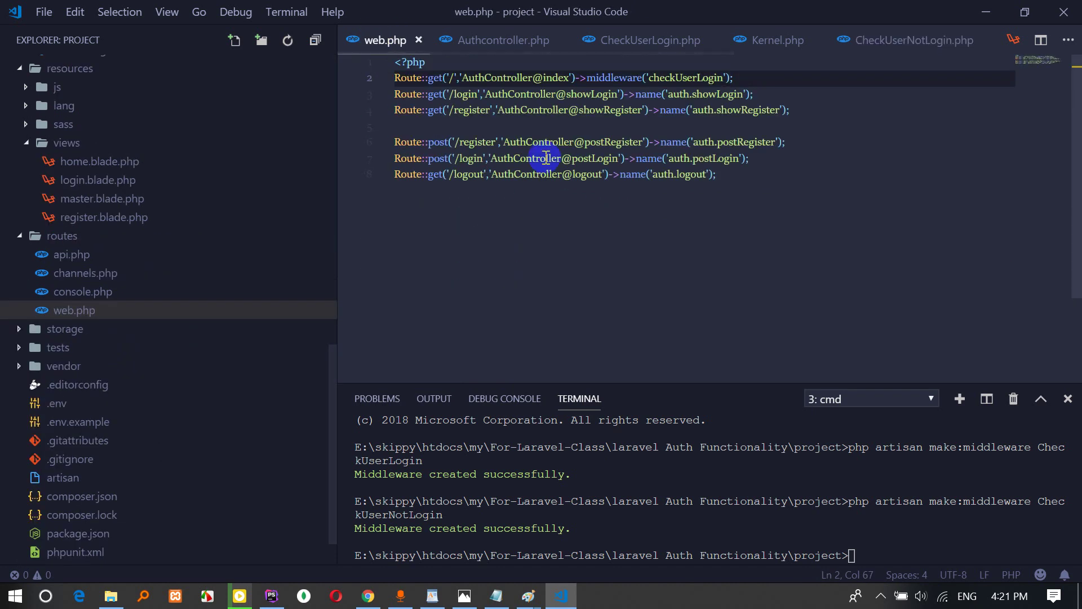
left_click(512, 161)
left_click(773, 155)
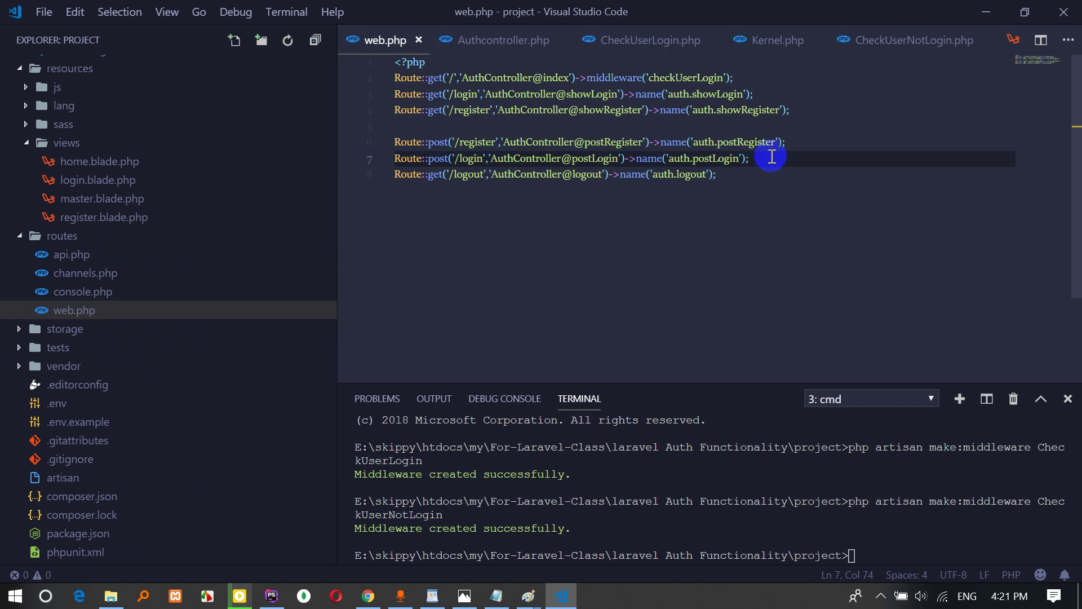
type("->")
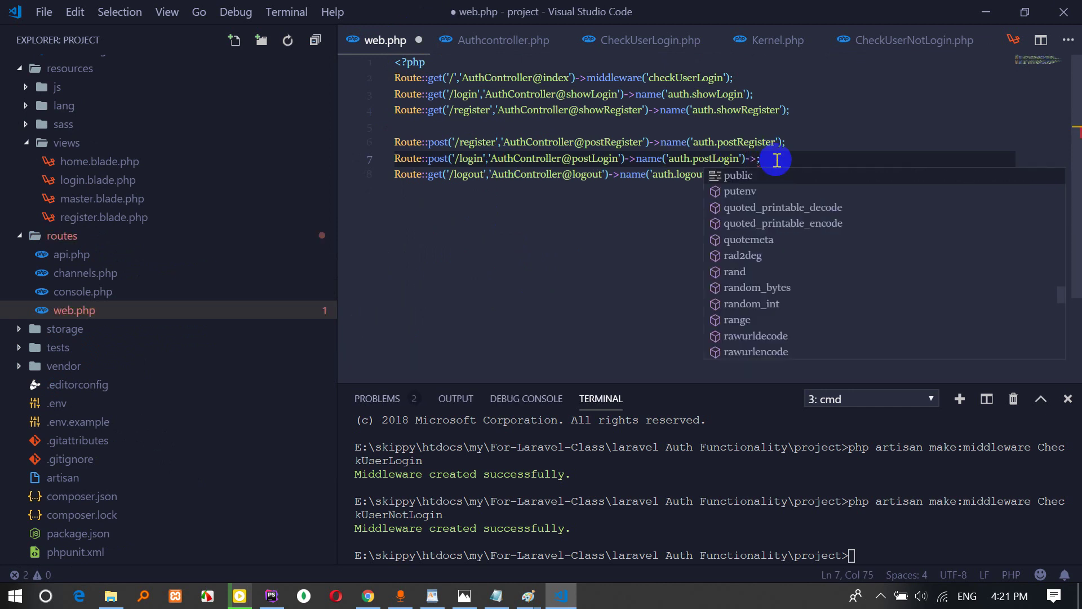
type("m")
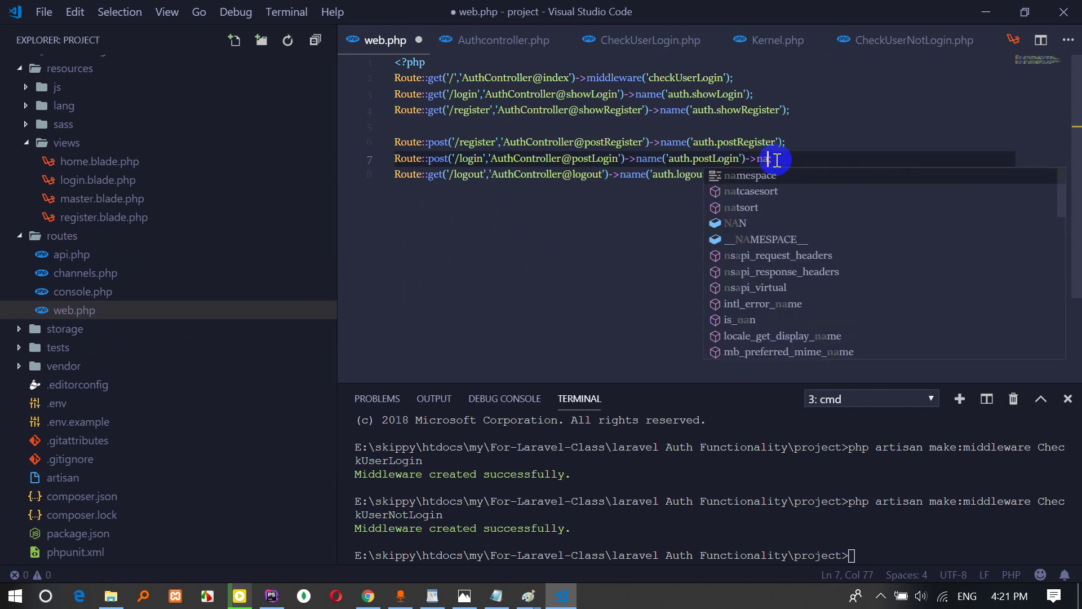
type("iddle")
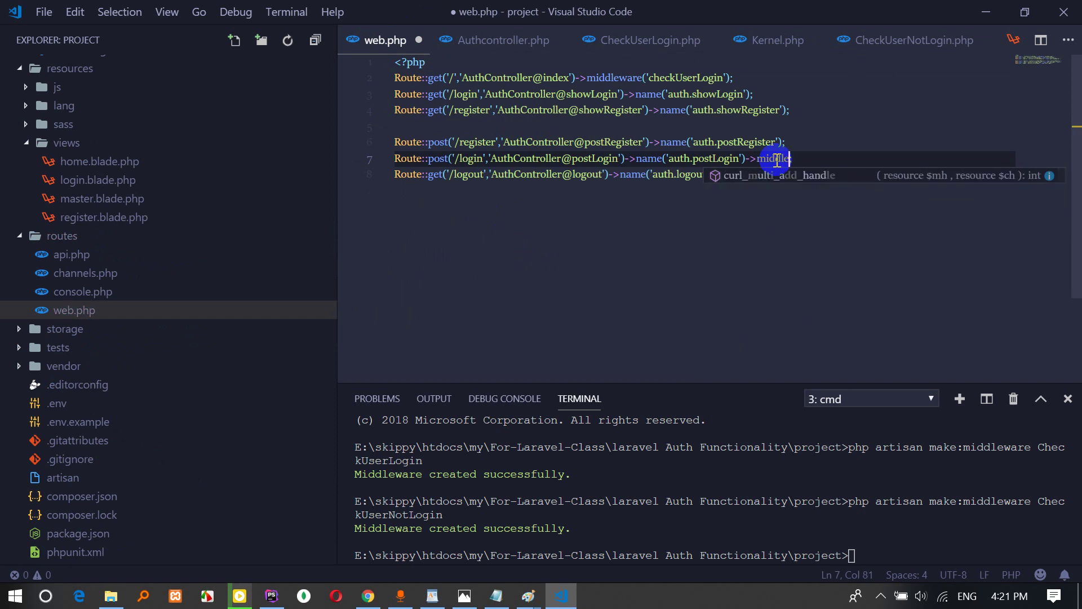
type("ware(")
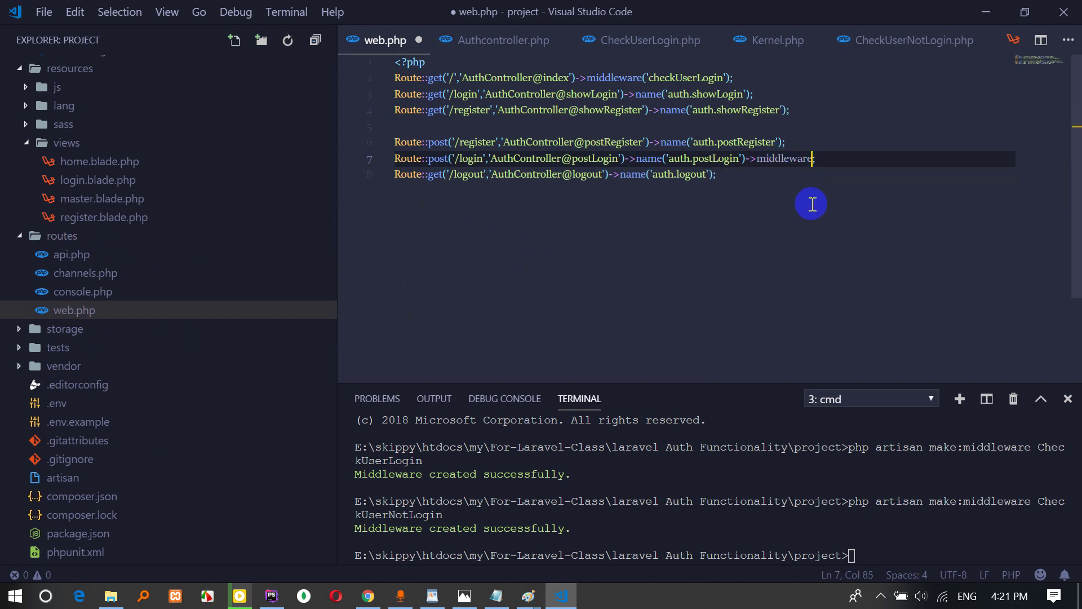
key("Return")
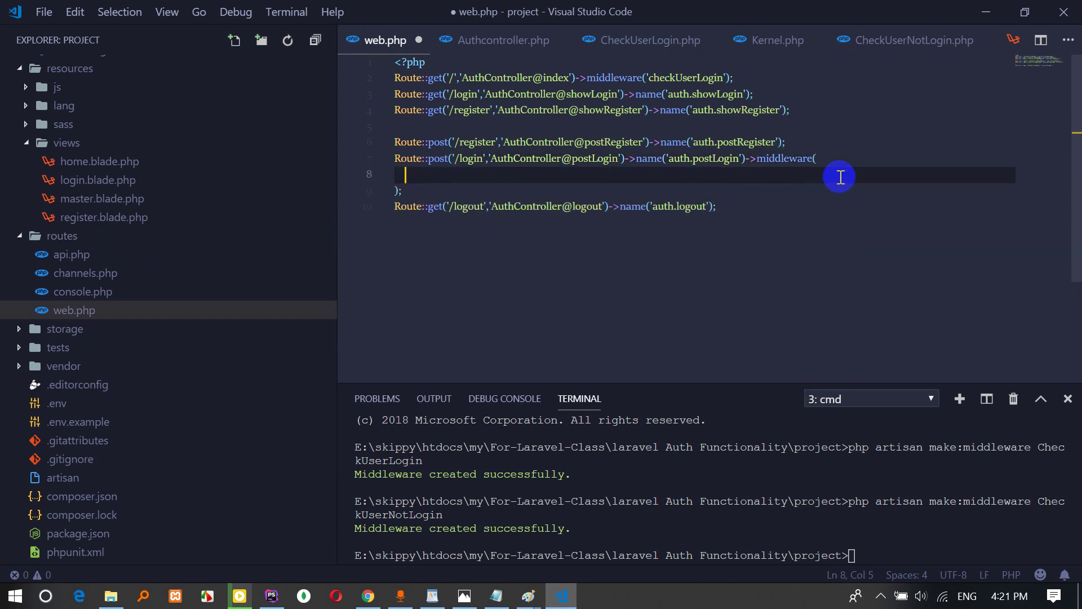
key("ctrl+z")
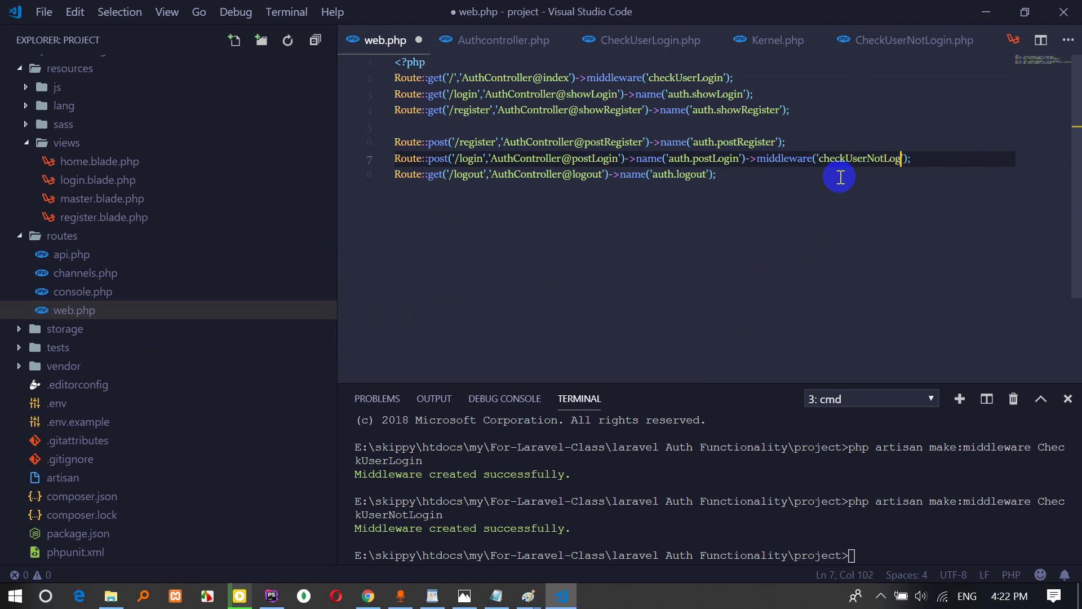
type("in")
key("ctrl+s")
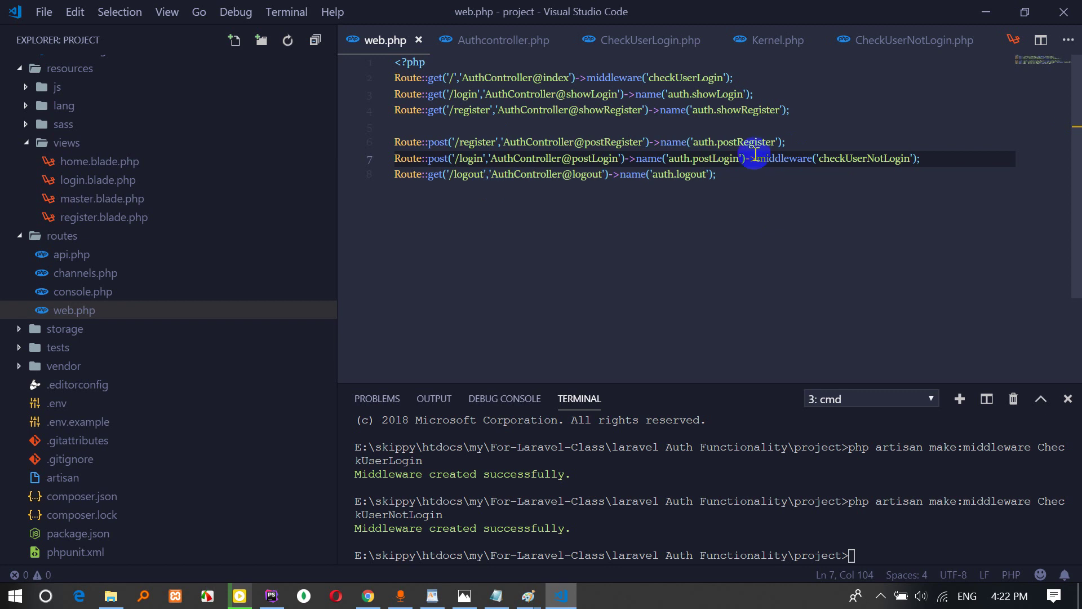
left_click_drag(746, 158, 952, 160)
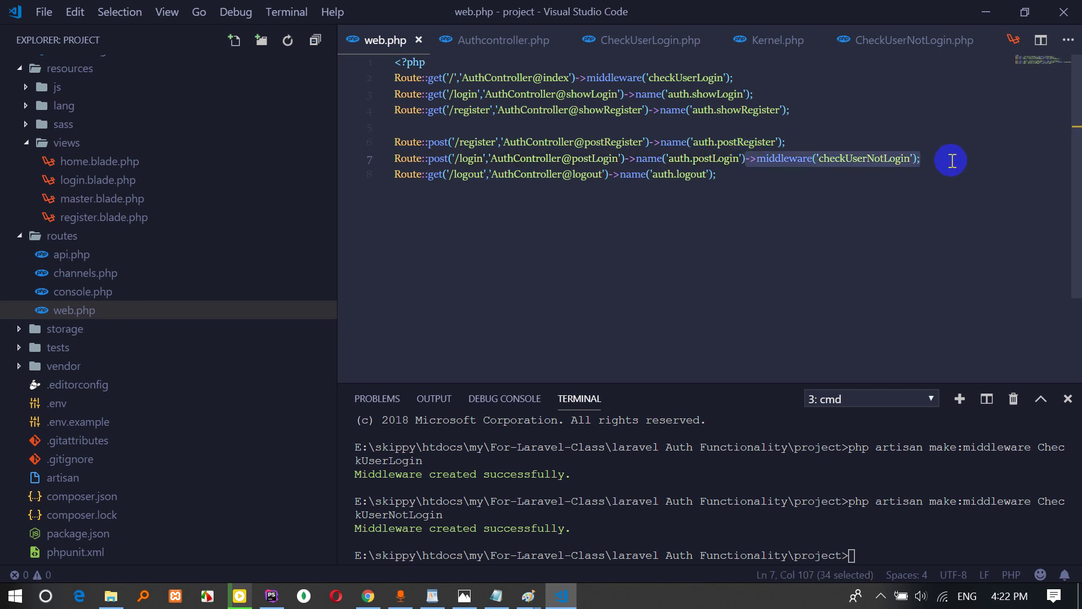
left_click(952, 161)
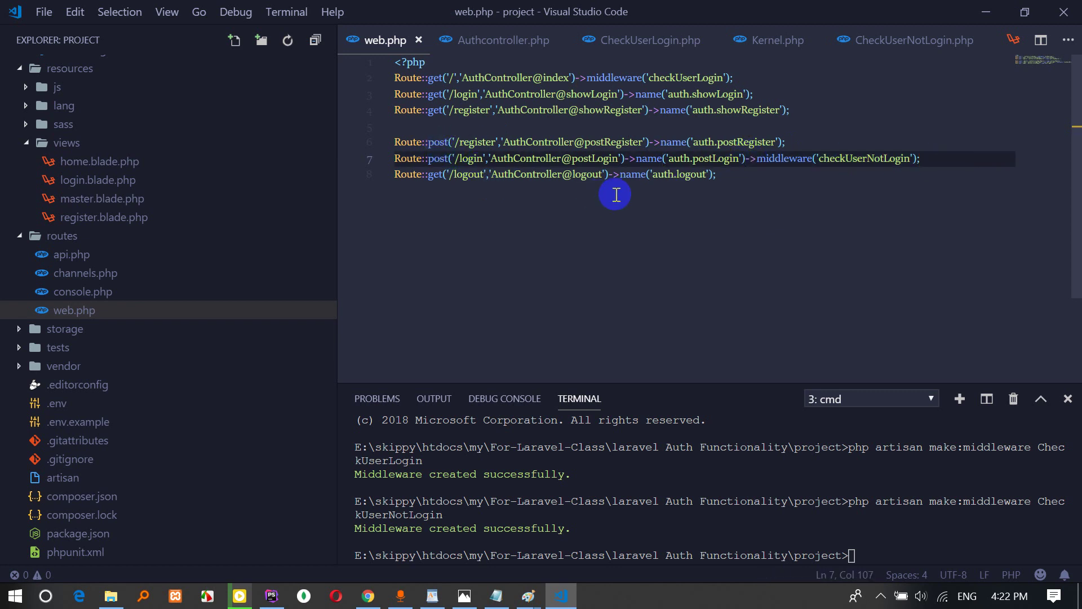
Add checkUserNotLogin to the logout route, save, and begin editing the /login route.
left_click(740, 174)
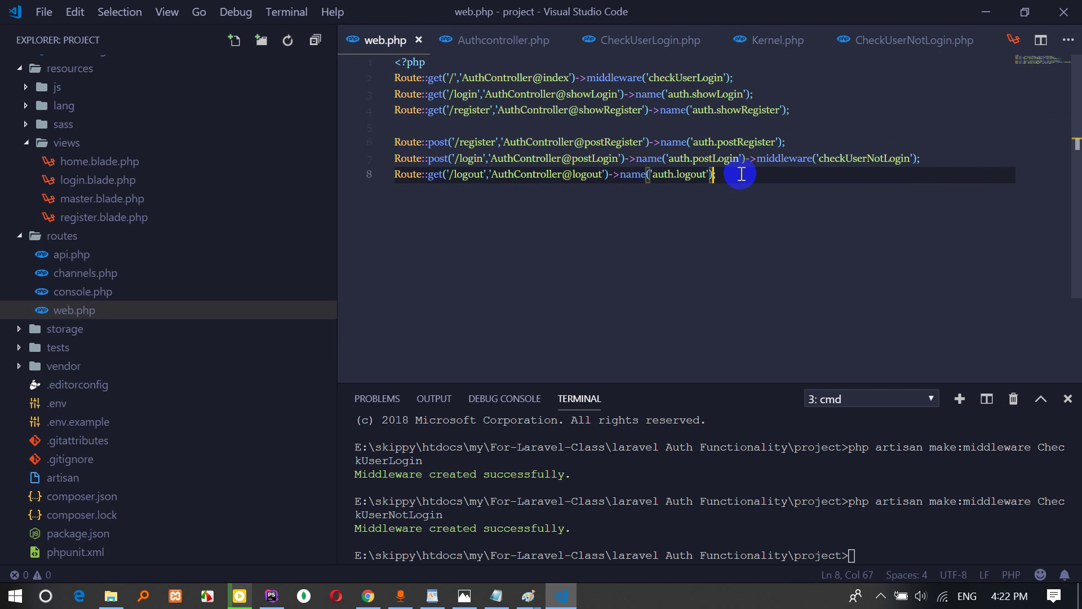
type("->mid")
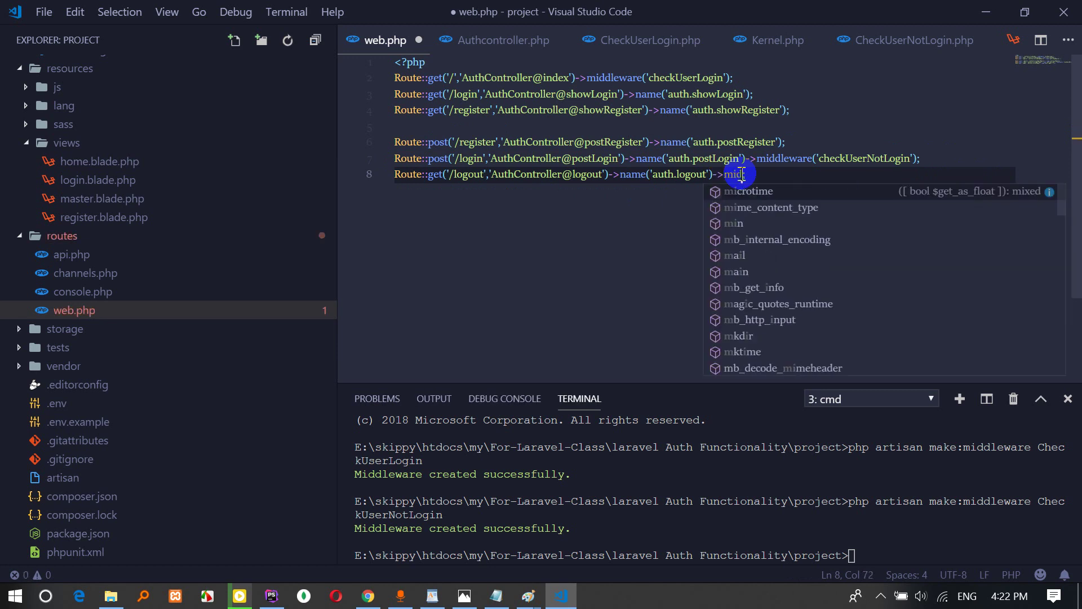
type("dleware('checkUserNotLogin');")
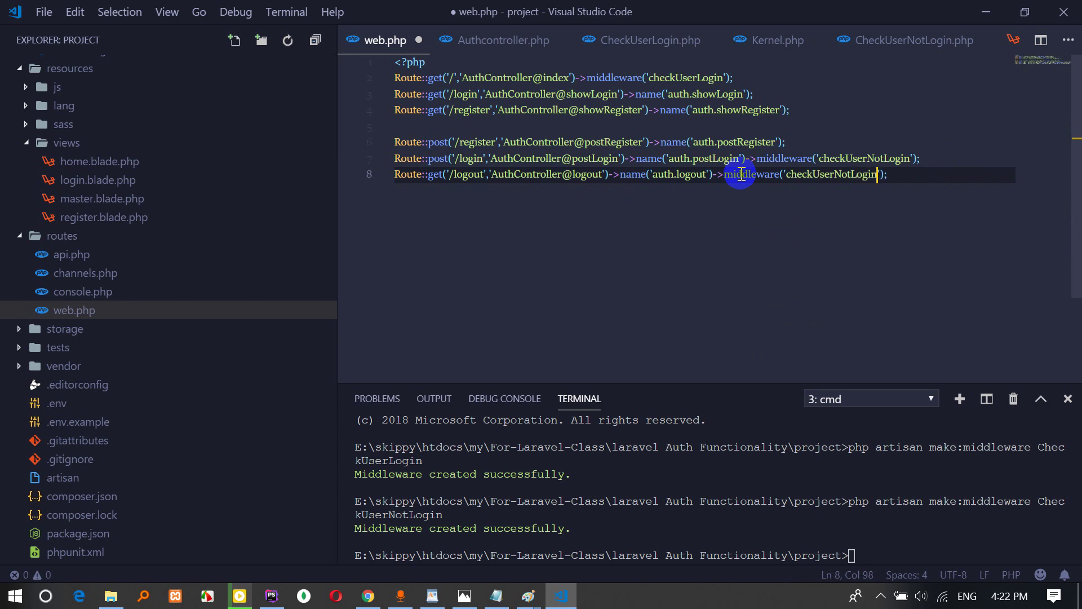
key("ctrl+s")
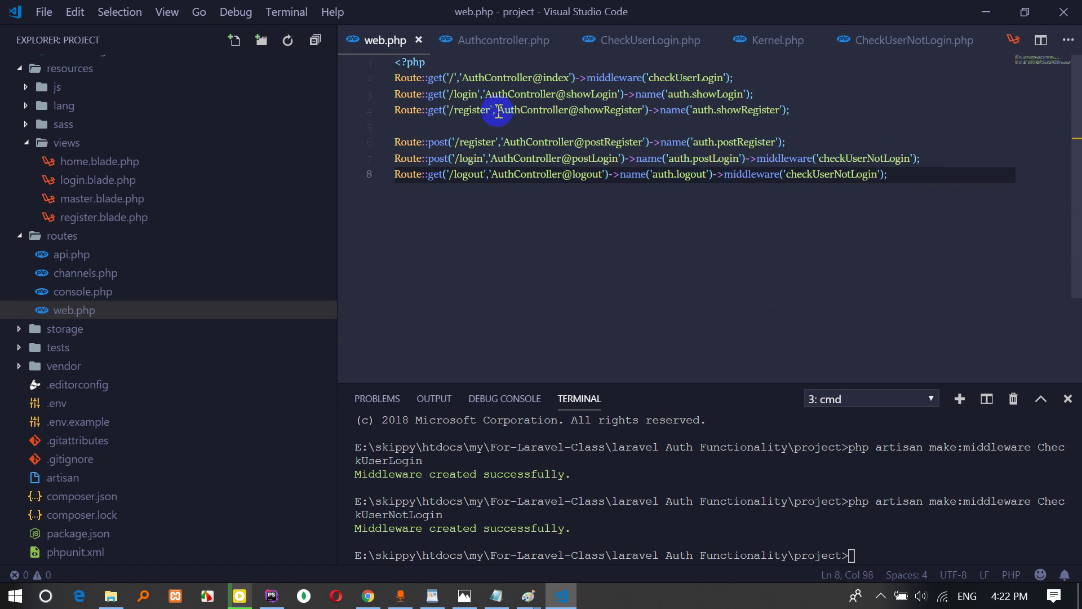
left_click(476, 94)
left_click(459, 110)
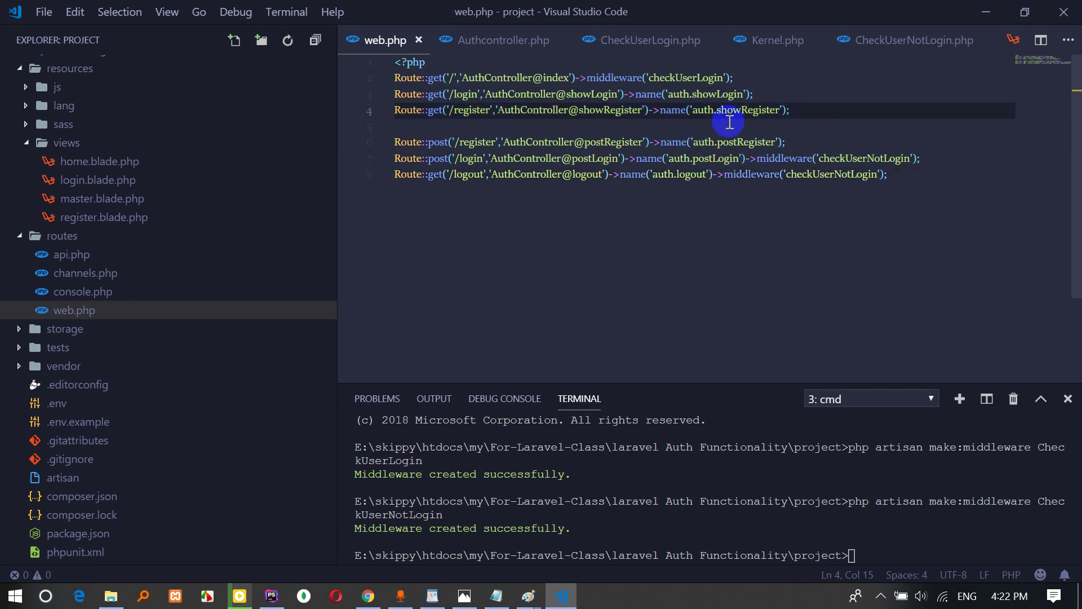
left_click(773, 97)
type("->mi")
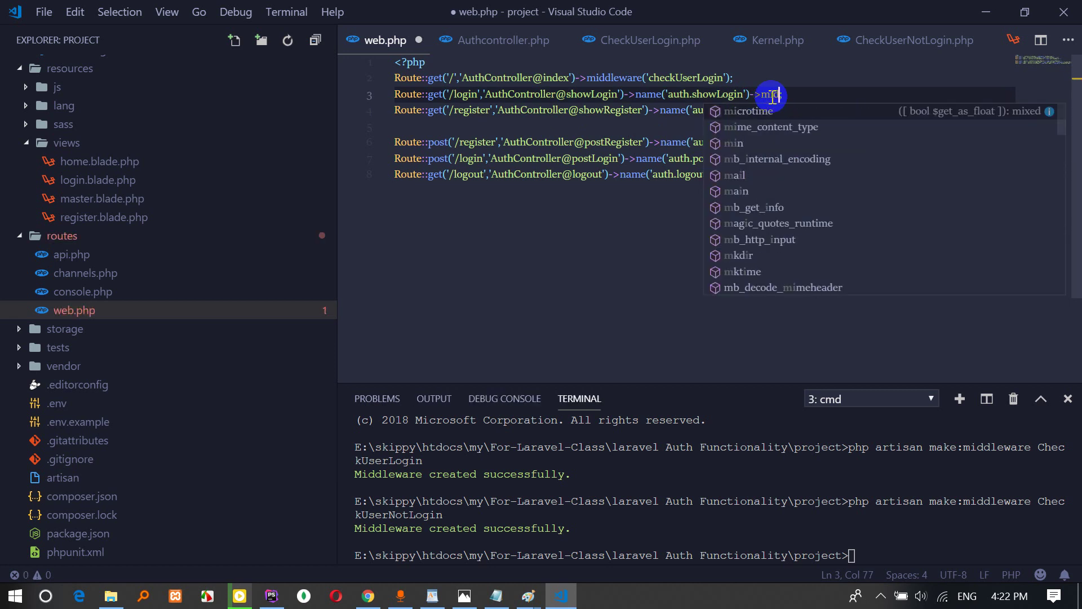
type("ddleware('checkUserNotLogin');")
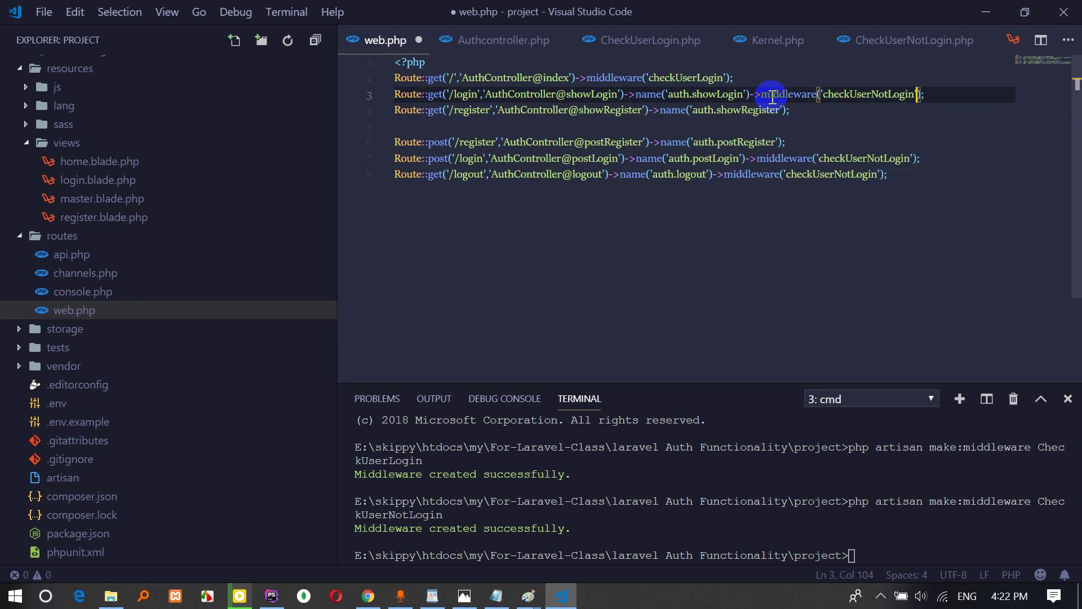
Save web.php, then reload localhost:8000/login in Chrome and get redirected to 'Your Are Login'.
key("ctrl+s")
key("alt+Tab")
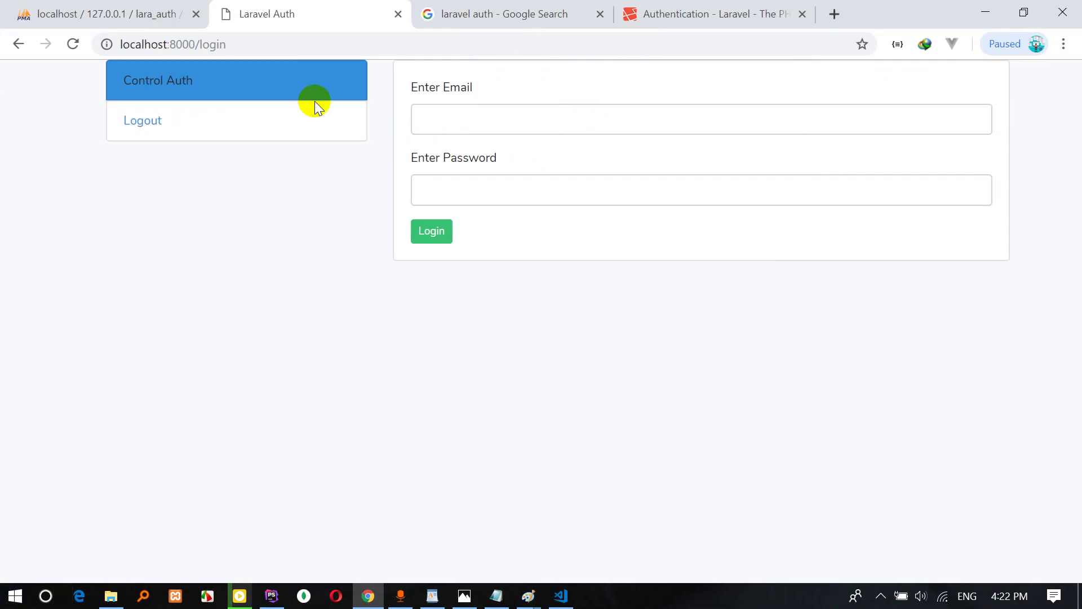
left_click_drag(203, 44, 278, 46)
key("Return")
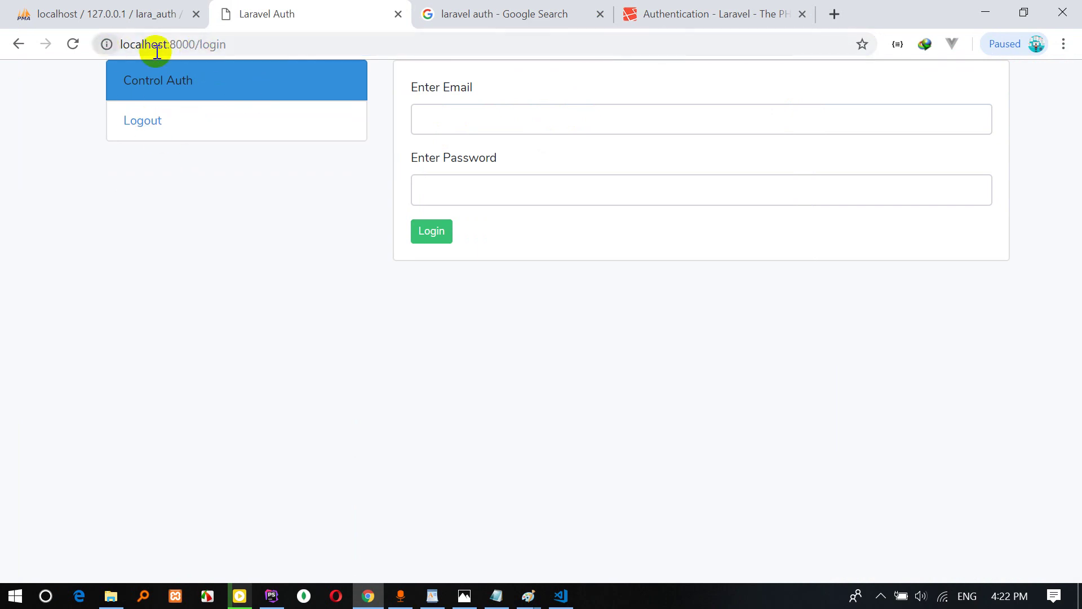
left_click(158, 49)
key("Return")
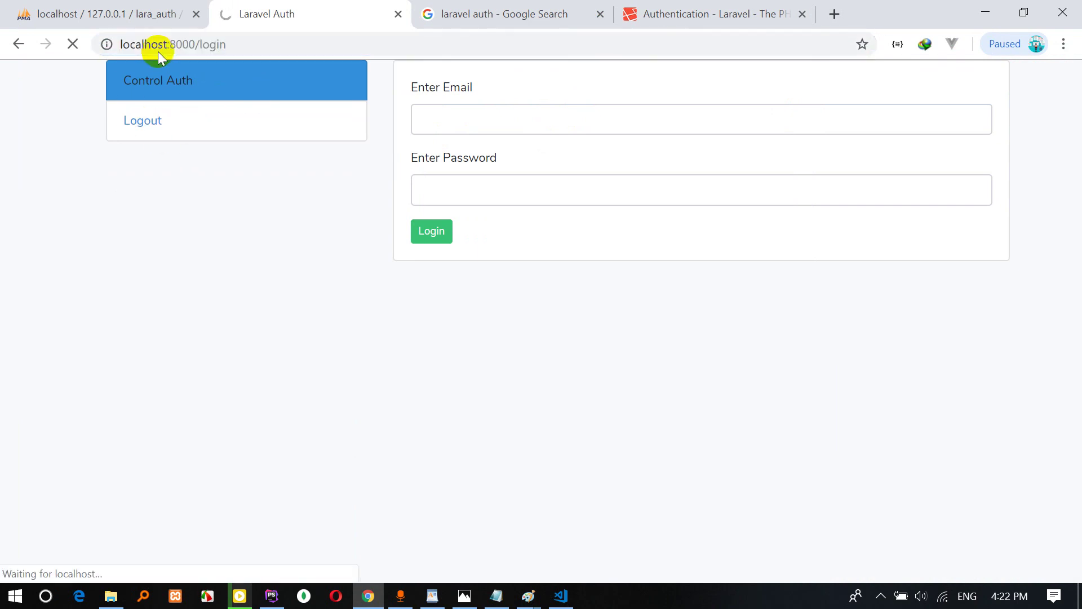
left_click(215, 44)
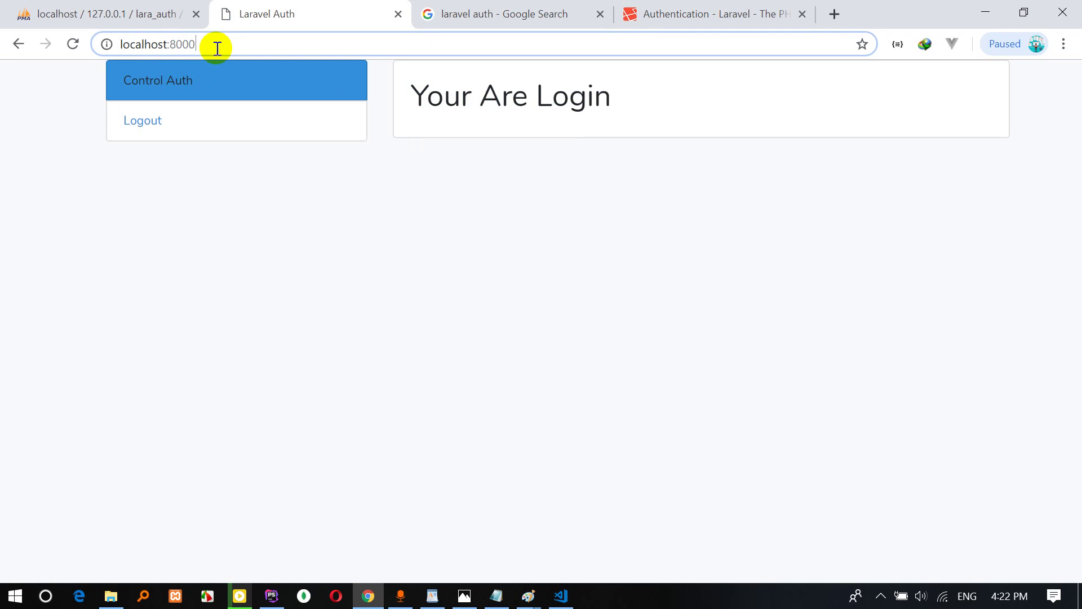
type("/logi")
key("Return")
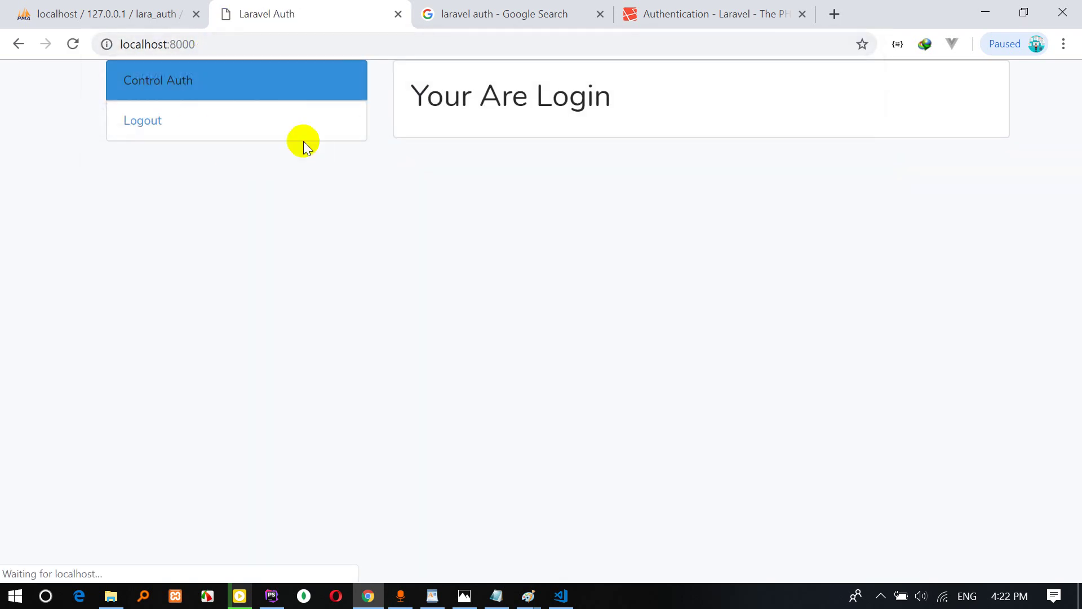
left_click_drag(413, 106, 687, 95)
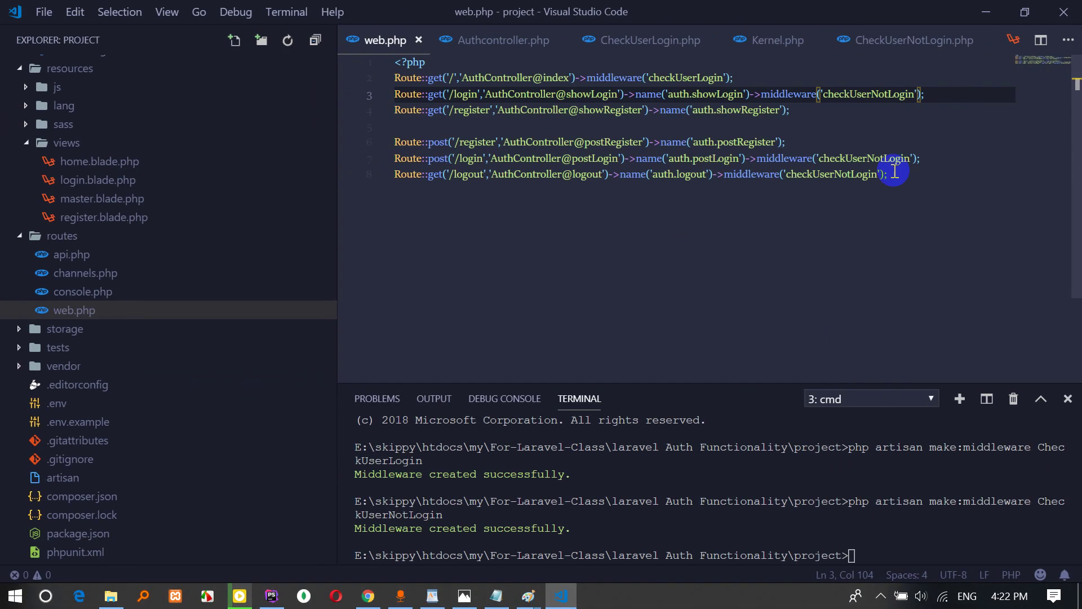
Append ->middleware('checkUserNotLogin') to the /register GET route and save web.php.
left_click(895, 172)
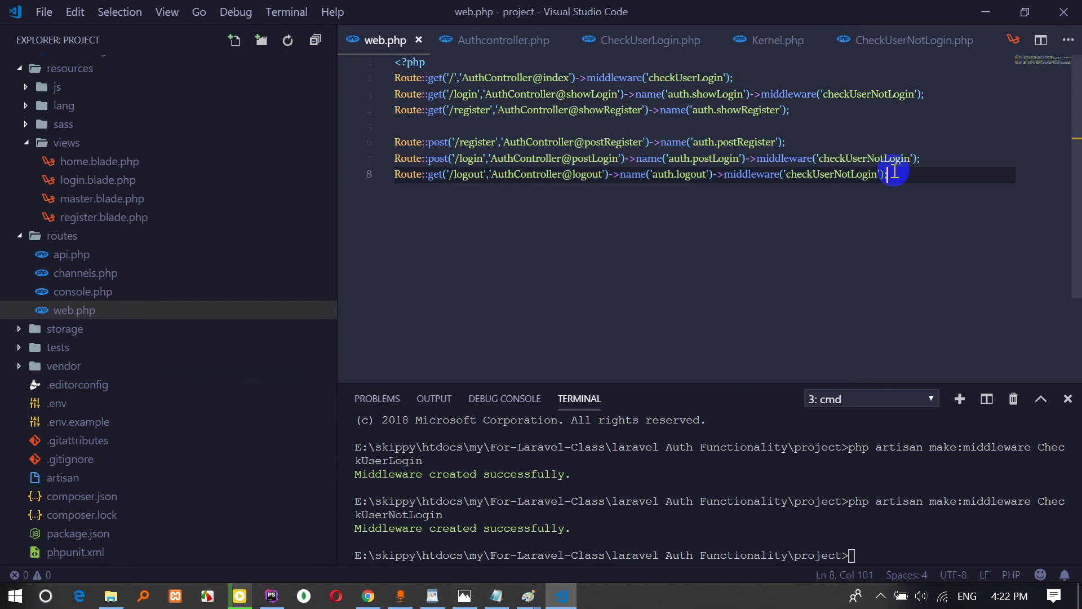
left_click(821, 111)
type("->m")
type("iddleware(")
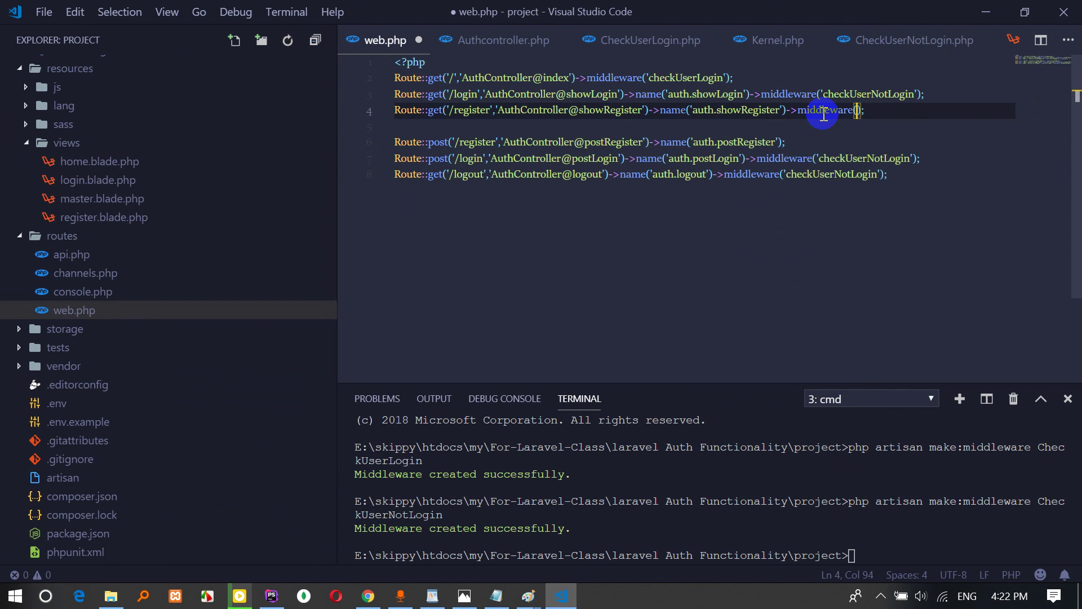
key("Return")
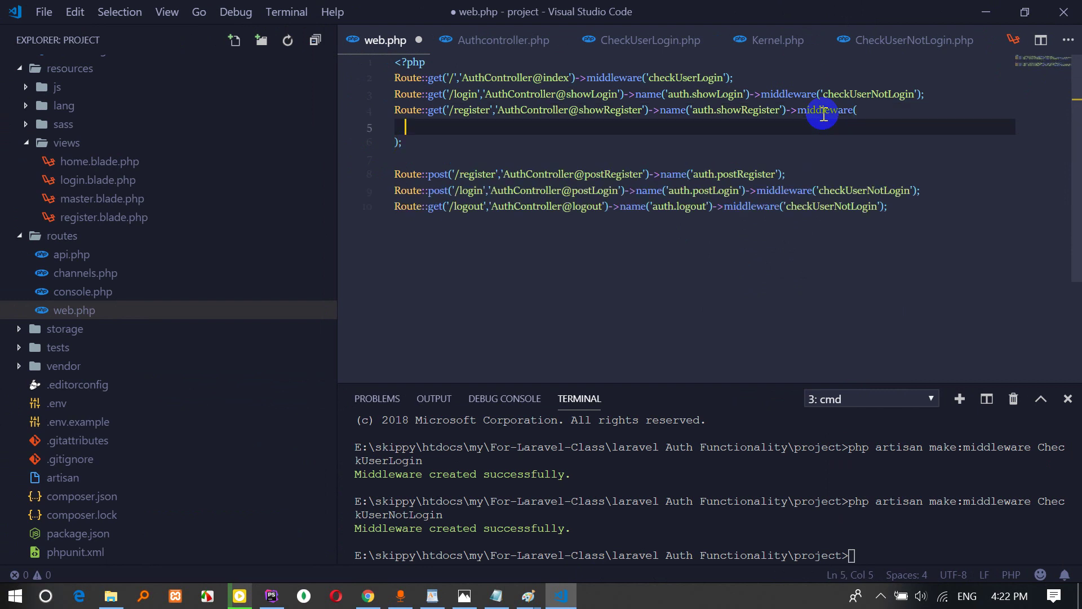
key("ctrl+z")
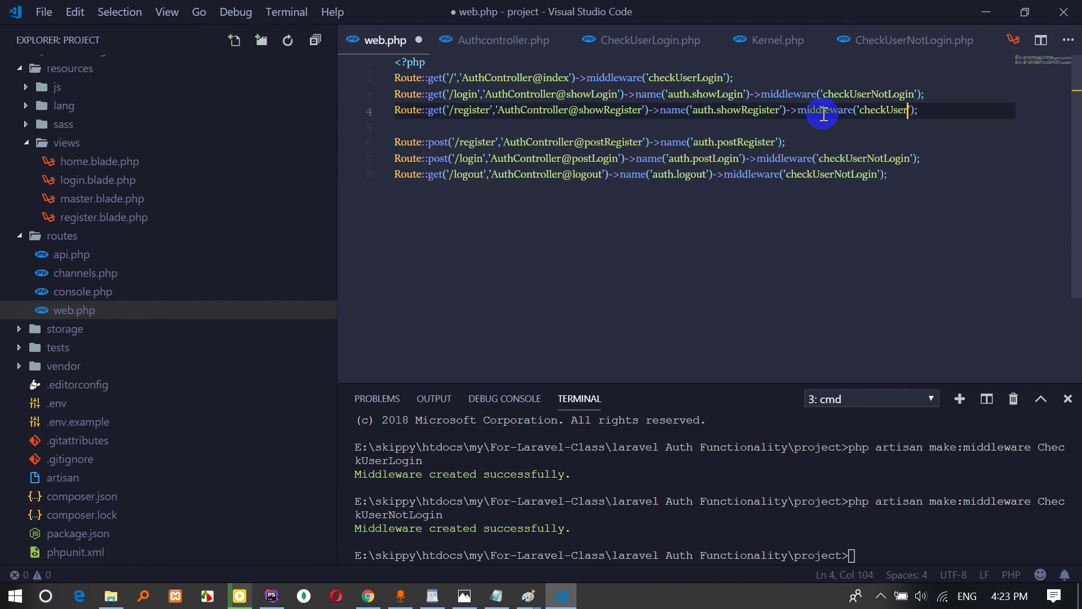
key("ctrl+s")
Open localhost:8000/register in Chrome, which lands on the home page.
key("alt+Tab")
left_click(226, 38)
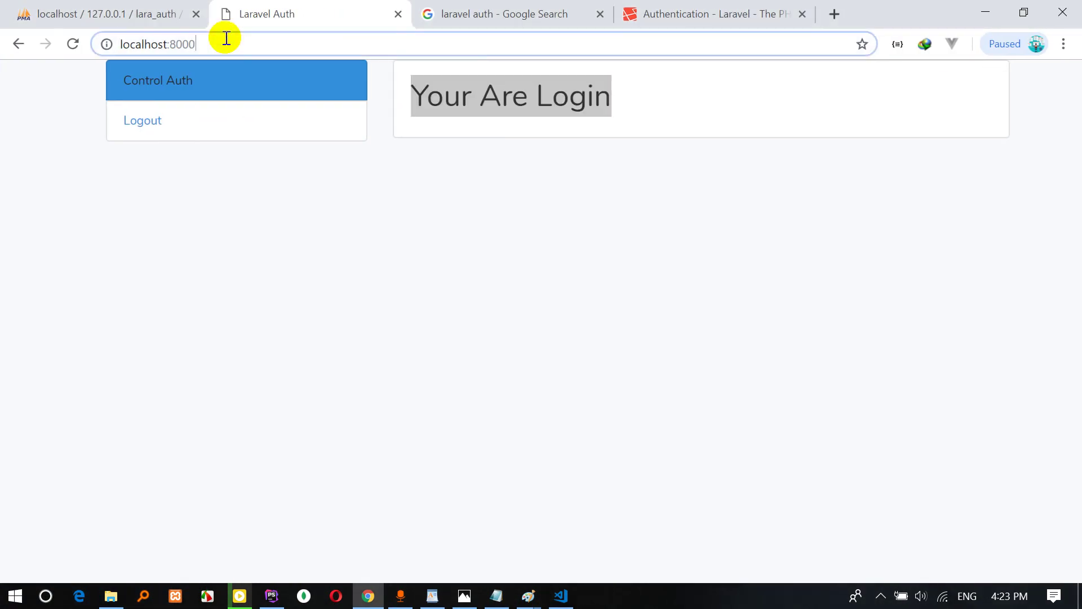
type("/re")
key("Return")
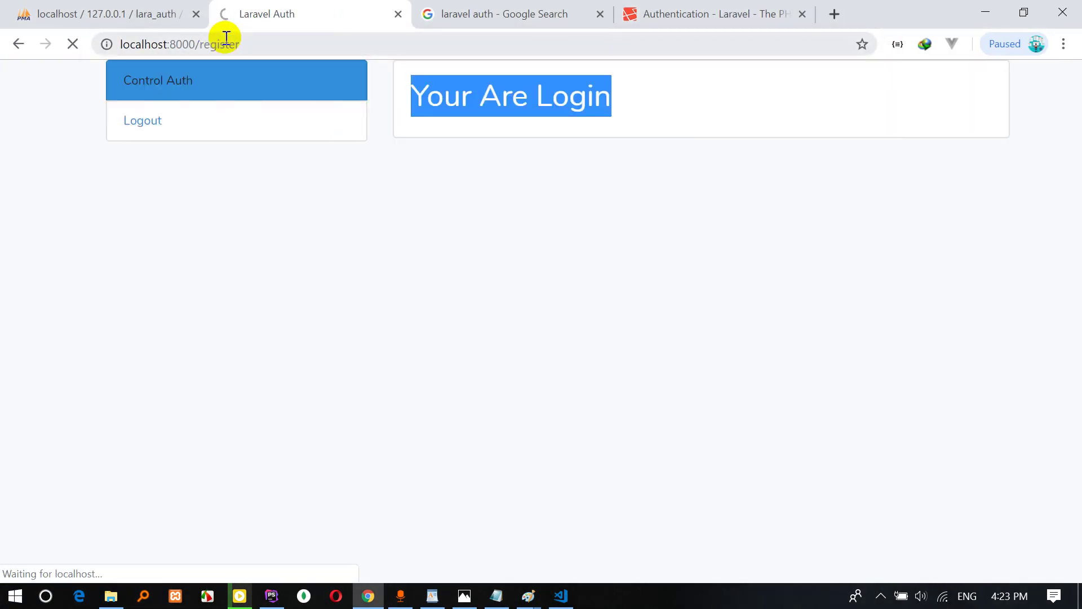
left_click_drag(412, 93, 612, 109)
left_click(612, 110)
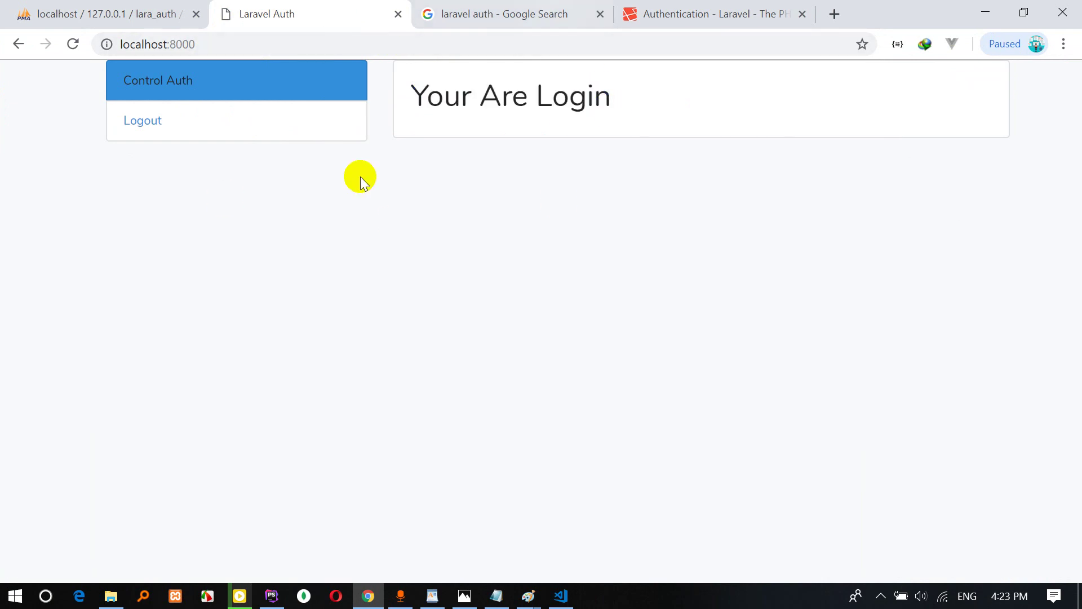
left_click_drag(444, 93, 689, 90)
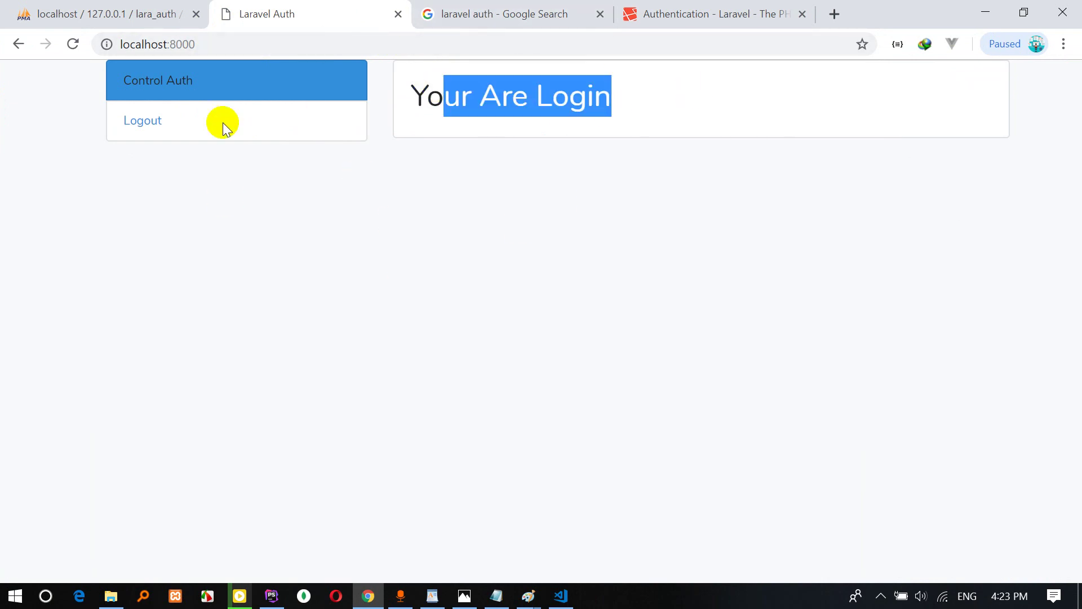
Click Logout several times and try /login, which still shows the home page.
left_click(144, 125)
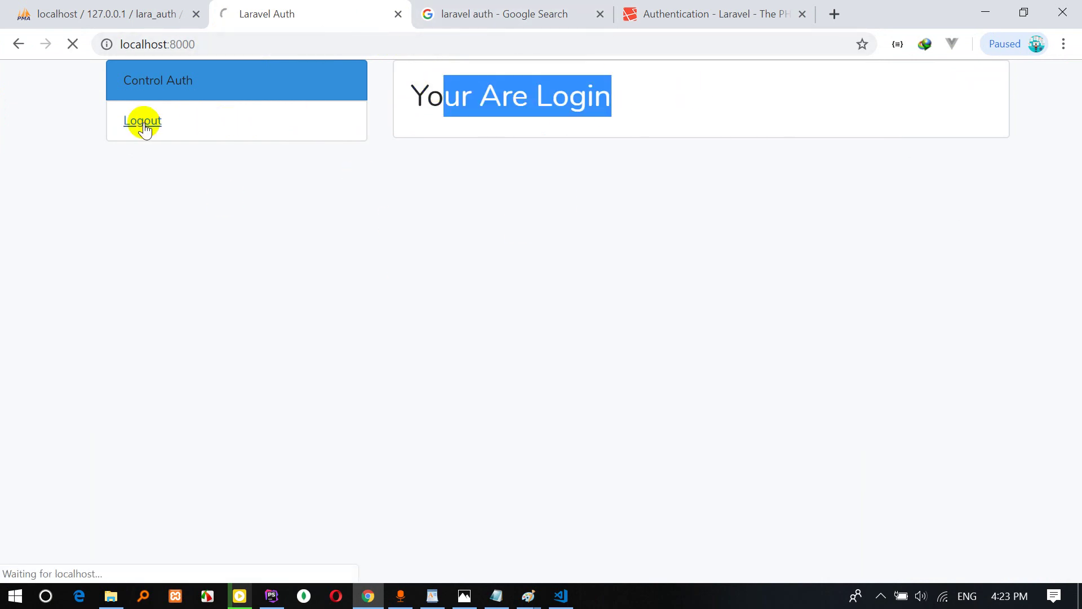
left_click(239, 41)
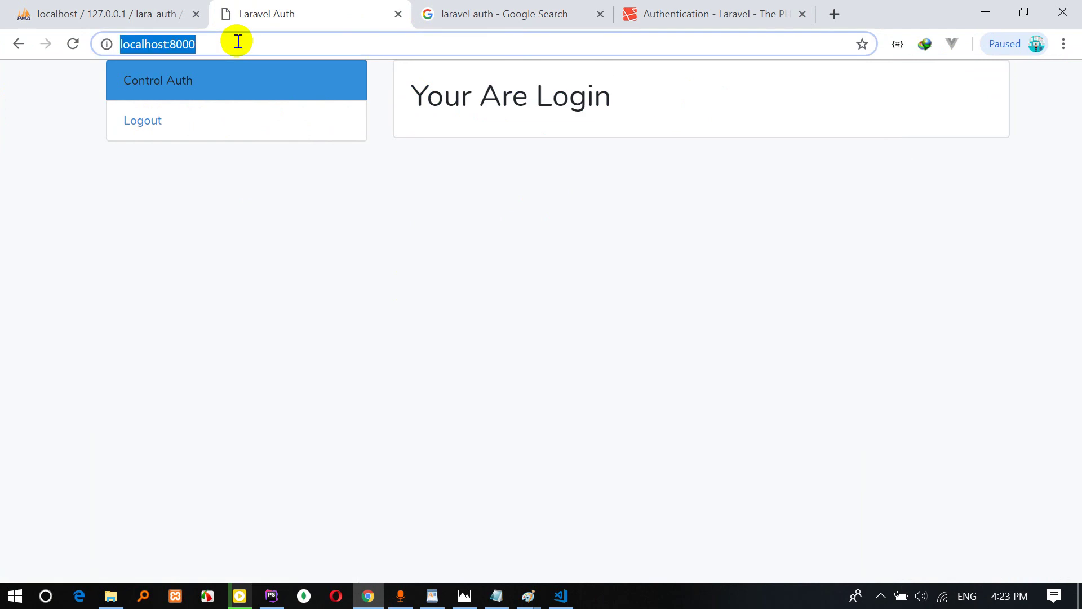
left_click(154, 125)
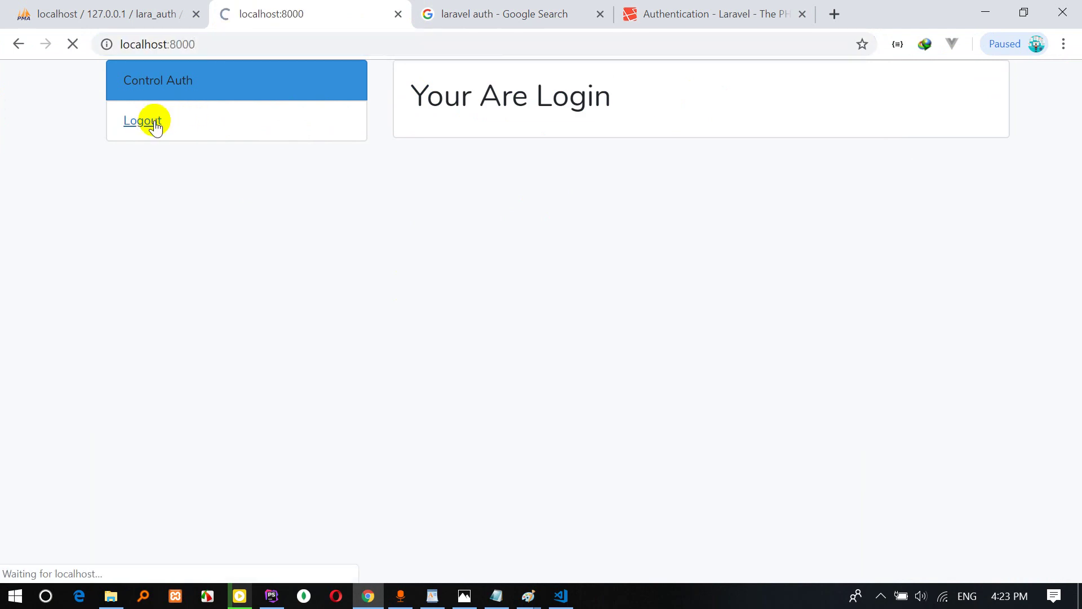
left_click_drag(439, 103, 618, 99)
left_click(181, 157)
left_click(141, 127)
left_click(223, 43)
type("lo")
key("Return")
Delete ->middleware('checkUserNotLogin') from the logout route in web.php.
key("alt+Tab")
left_click(581, 212)
left_click_drag(629, 175, 638, 174)
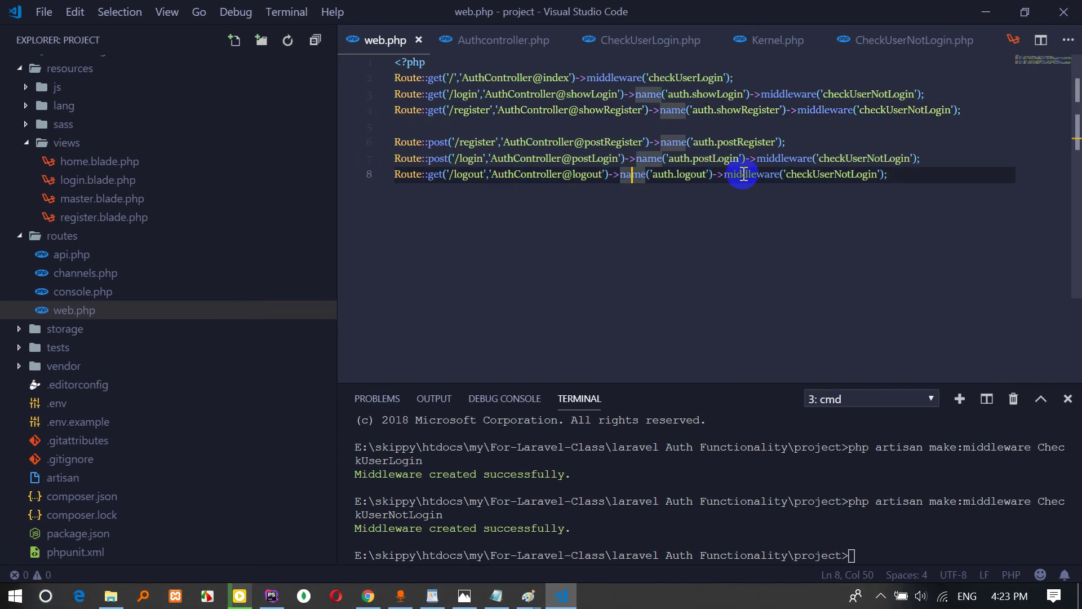
left_click_drag(724, 174, 733, 174)
left_click_drag(854, 175, 912, 175)
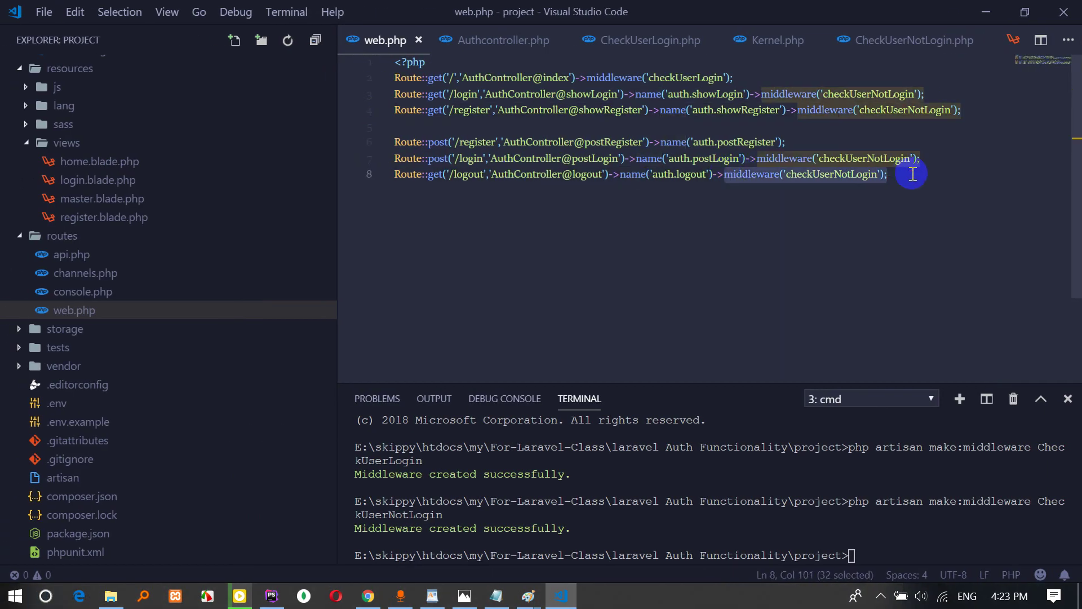
key("BackSpace")
key("BackSpace")
key("BackSpace")
type(";")
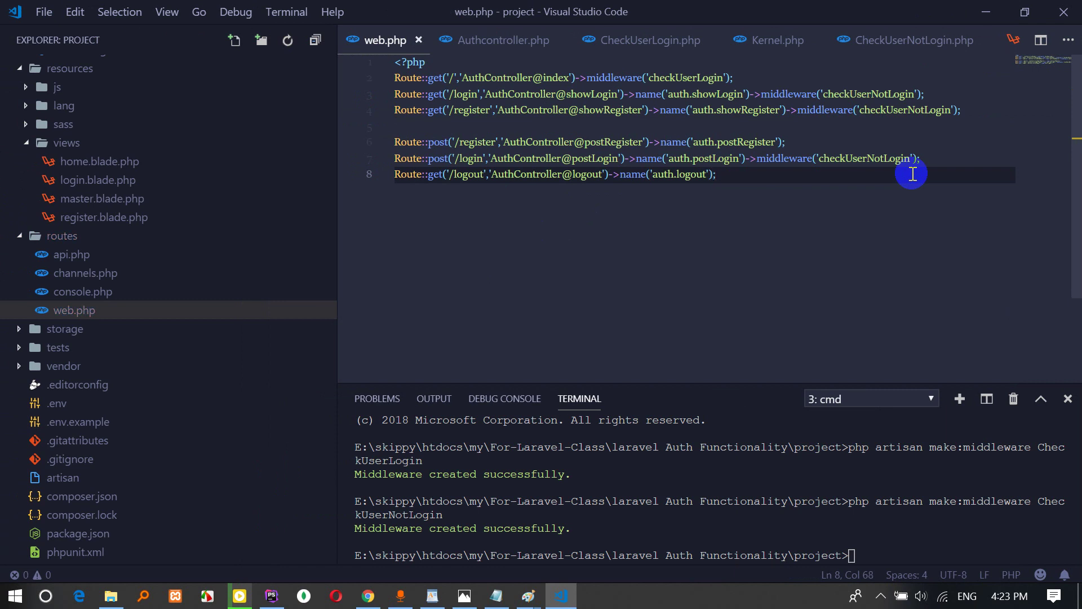
Reload the localhost:8000 home page in Chrome.
key("alt+Tab")
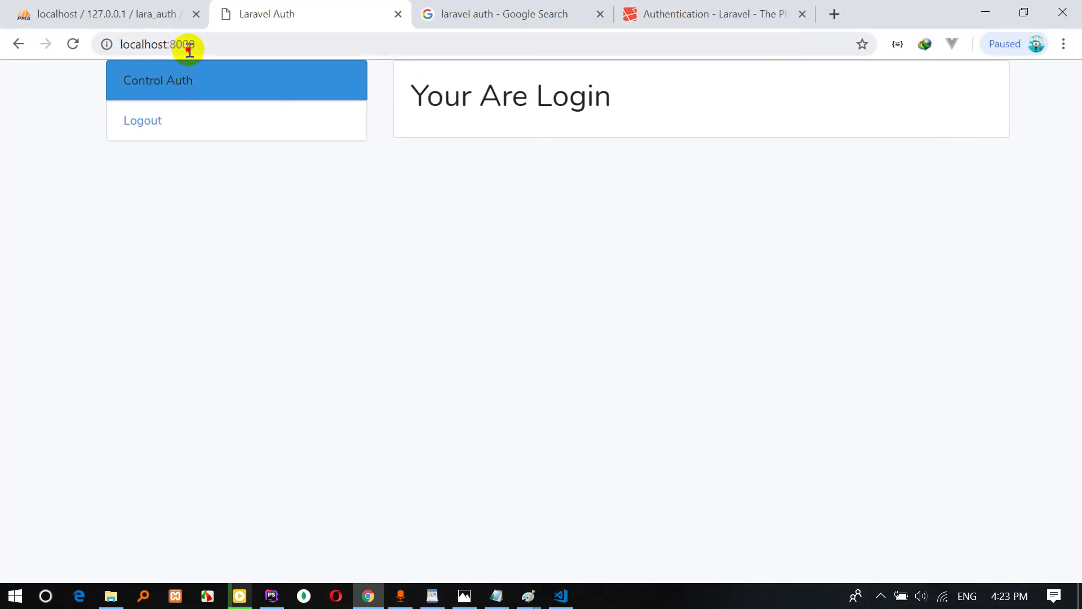
left_click(188, 50)
key("Return")
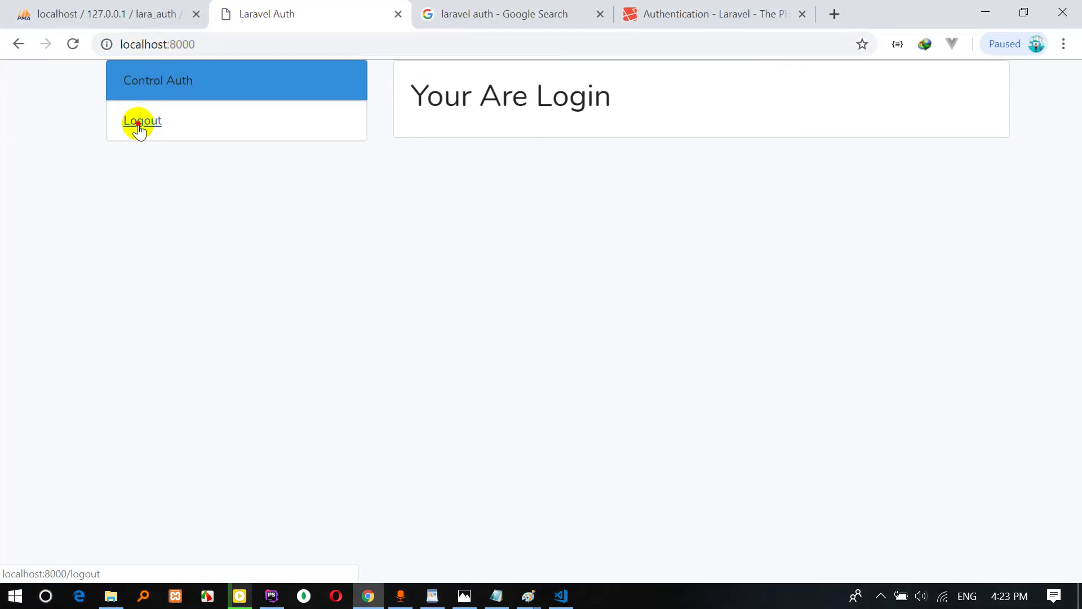